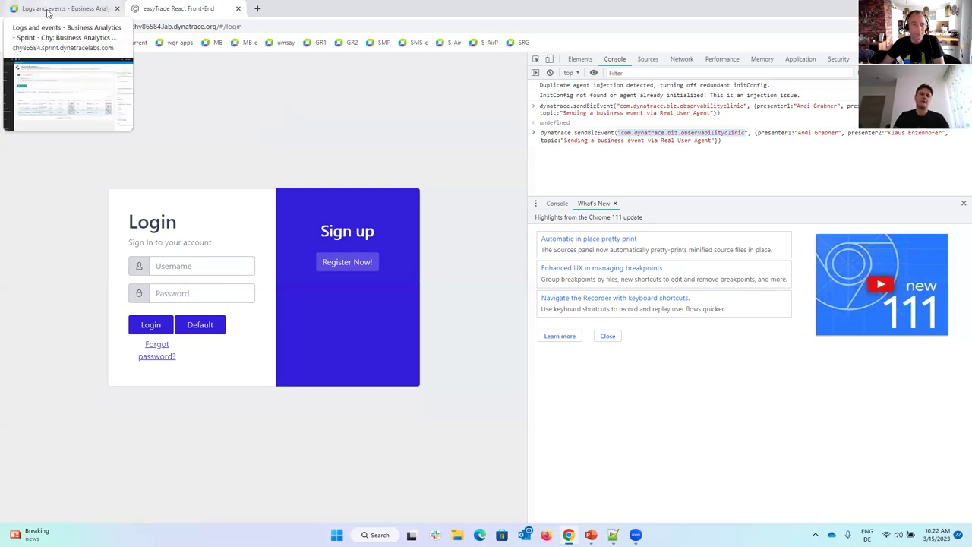
Open the "Pipeline - trading volume as field on the event" use case from the Observability Clinic dashboard and run its query.
left_click(48, 11)
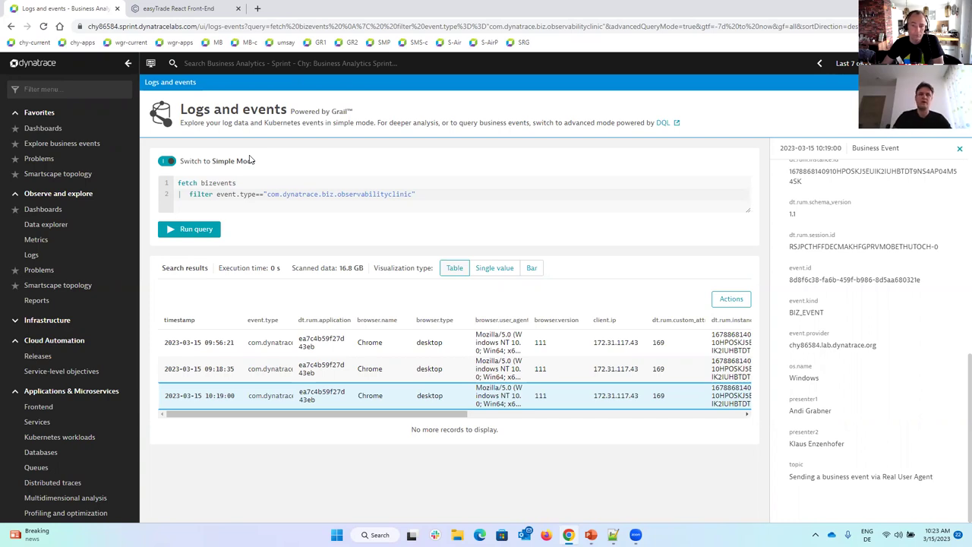
left_click(152, 64)
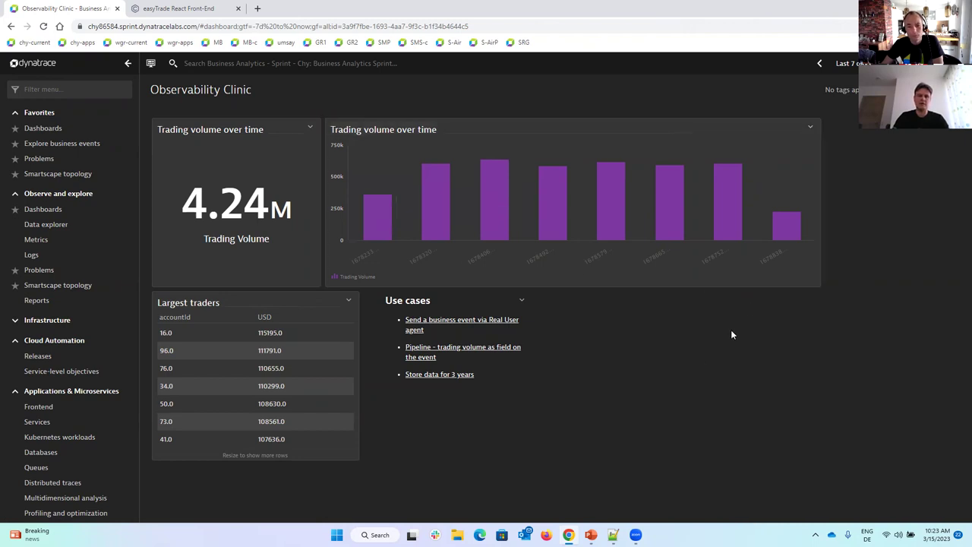
left_click(449, 352)
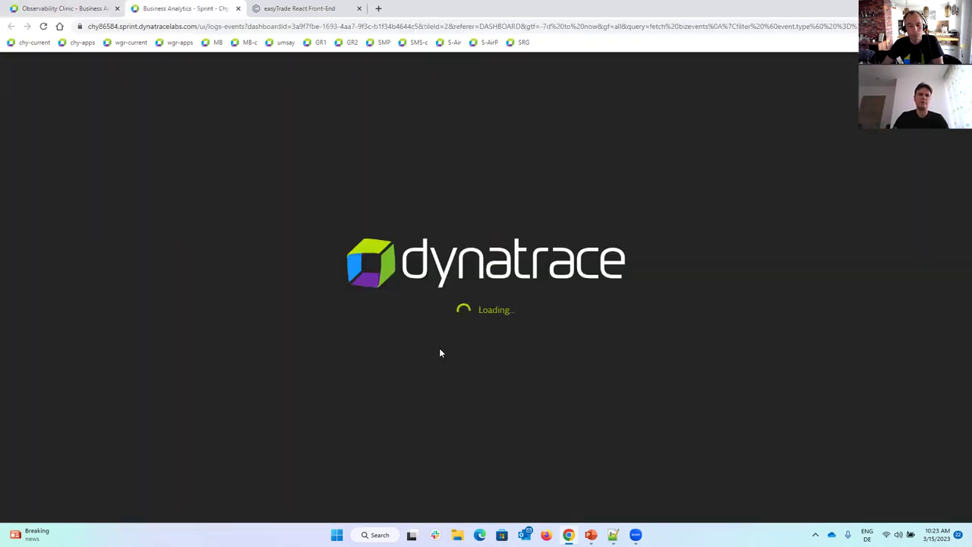
left_click(187, 240)
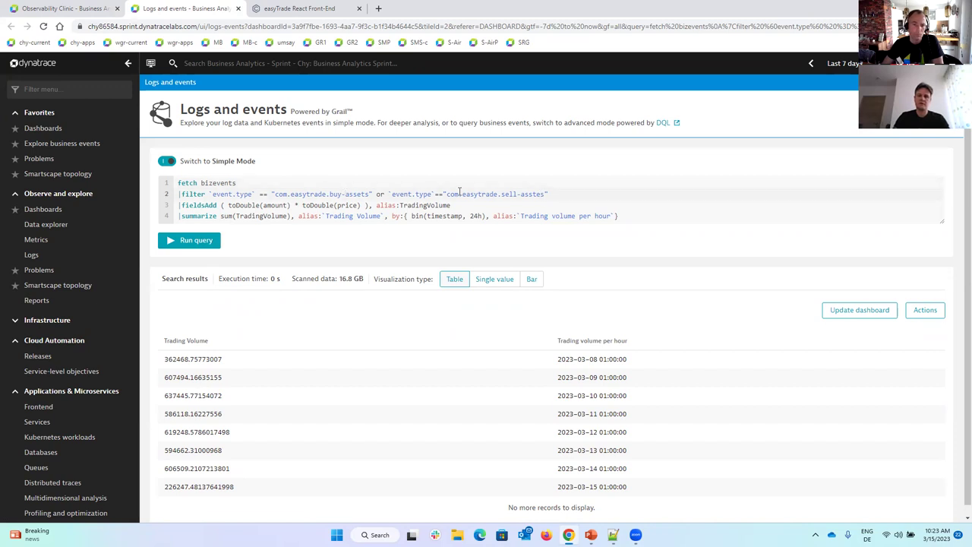
Examine the query's sell-assets filter and the fieldsAdd line that multiplies amount by price into TradingVolume.
left_click_drag(447, 194, 546, 193)
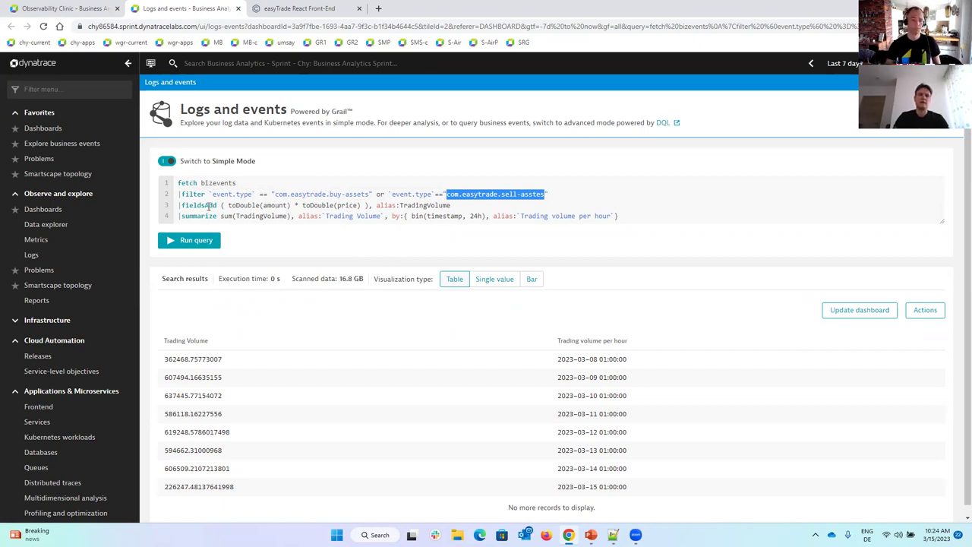
left_click_drag(187, 205, 396, 208)
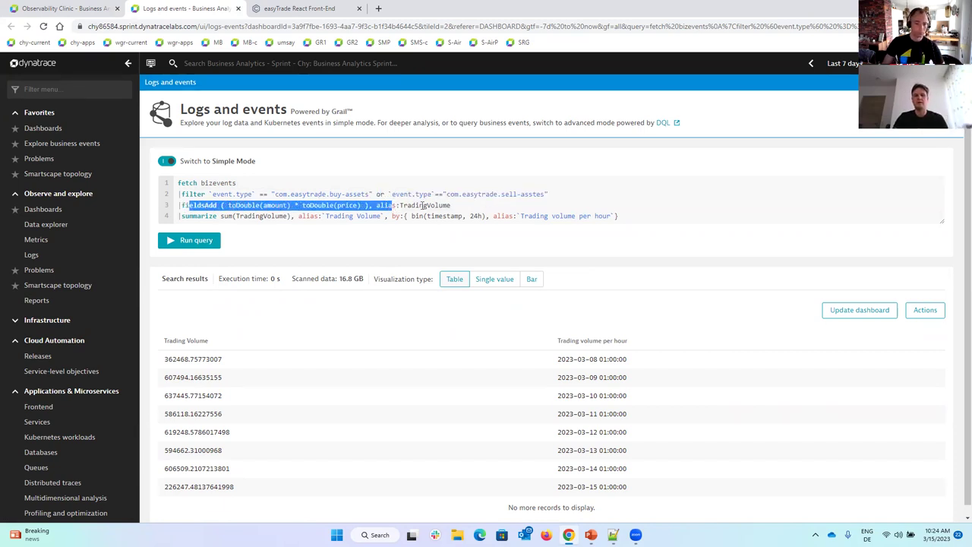
left_click(424, 205)
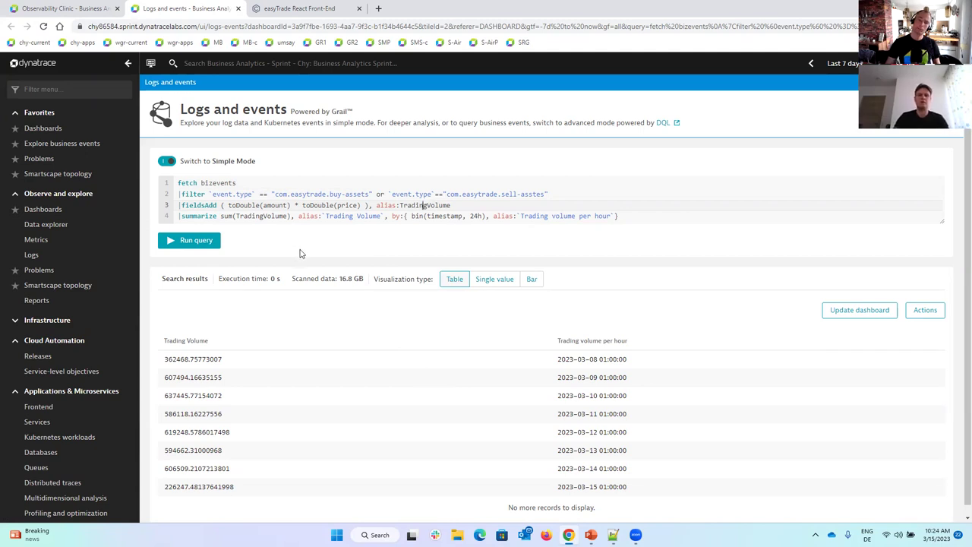
double_click(412, 206)
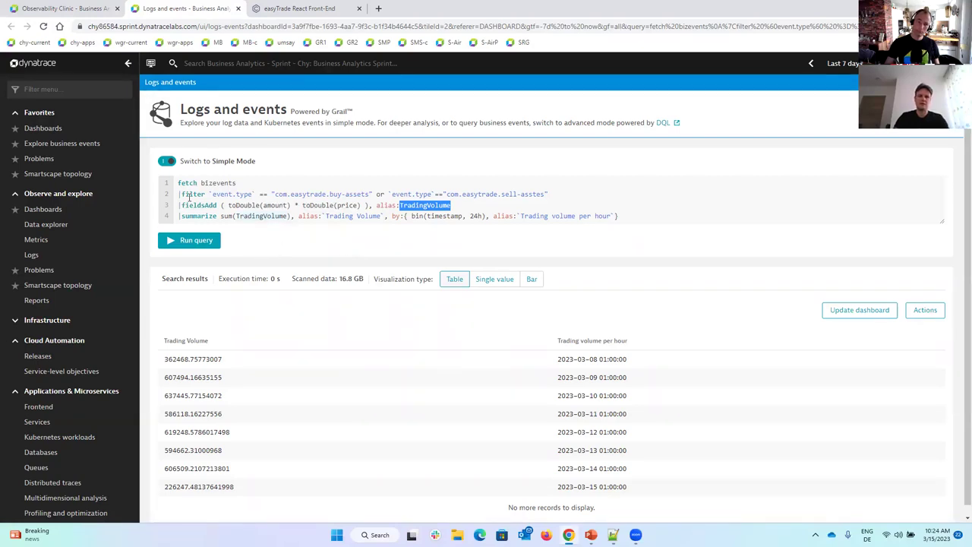
key("Home")
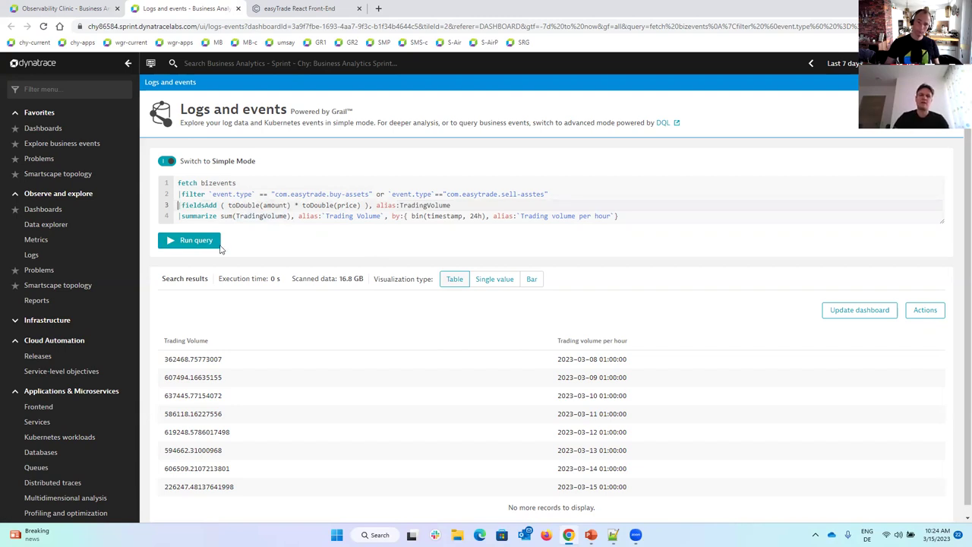
Search for "bus" and open the Business Analytics ingest pipeline's Processing settings.
left_click(249, 65)
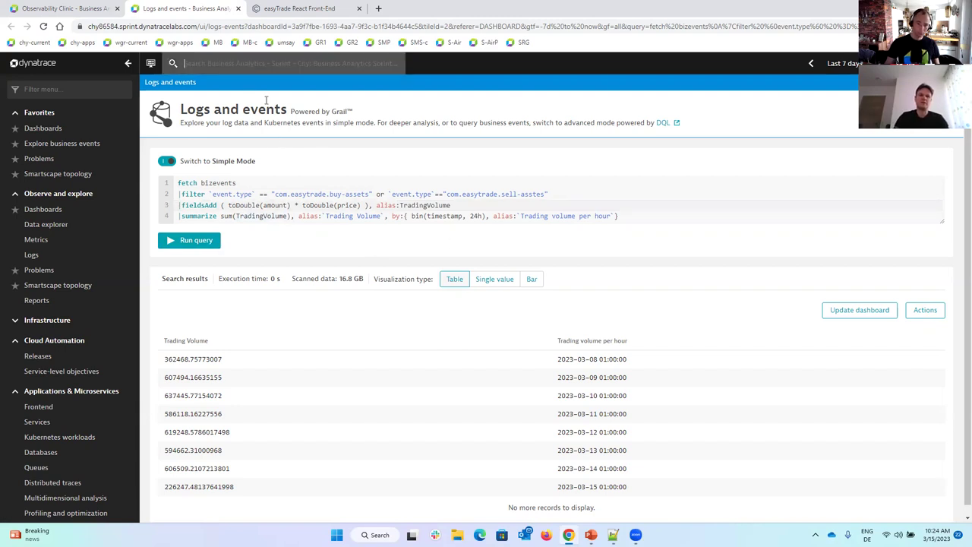
type("bus")
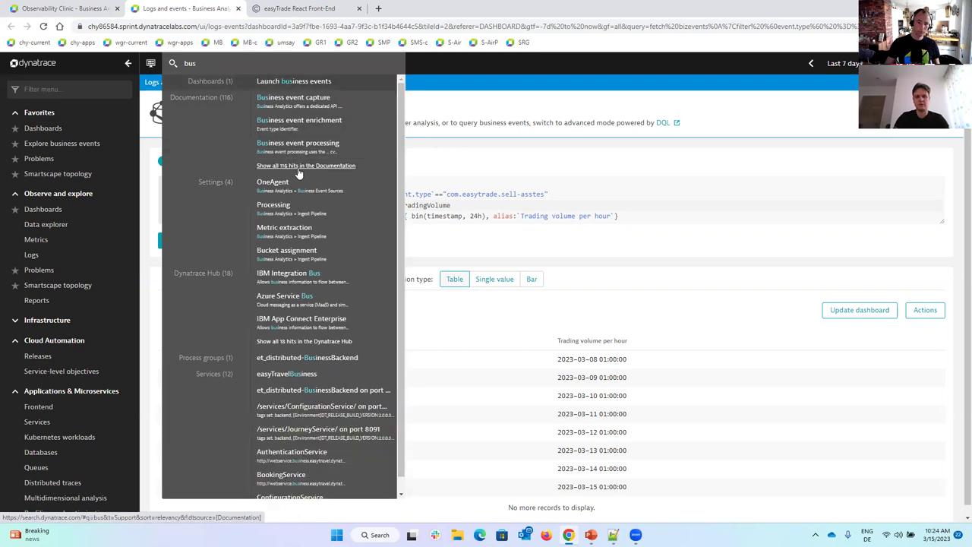
left_click(285, 214)
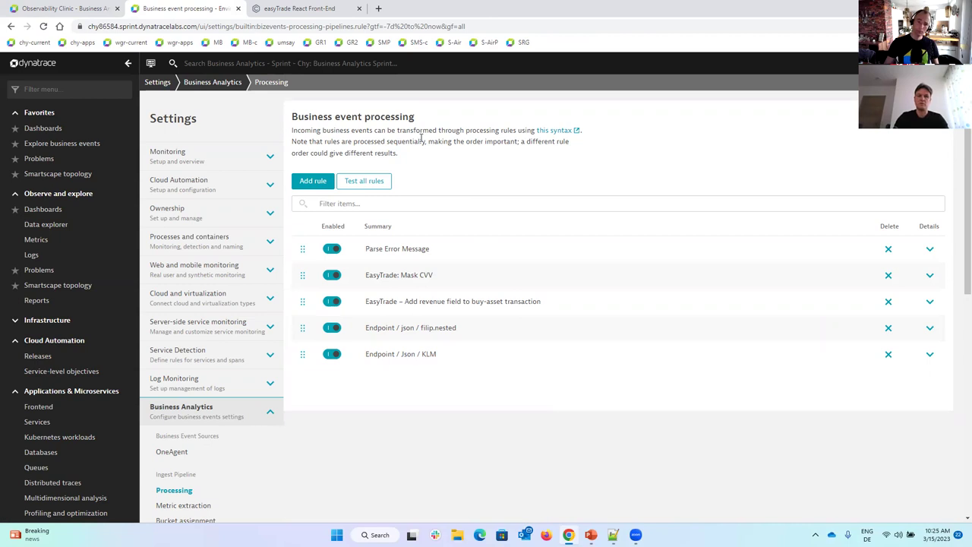
Add a business event processing rule named "Add trading volume to buy asset".
left_click(310, 188)
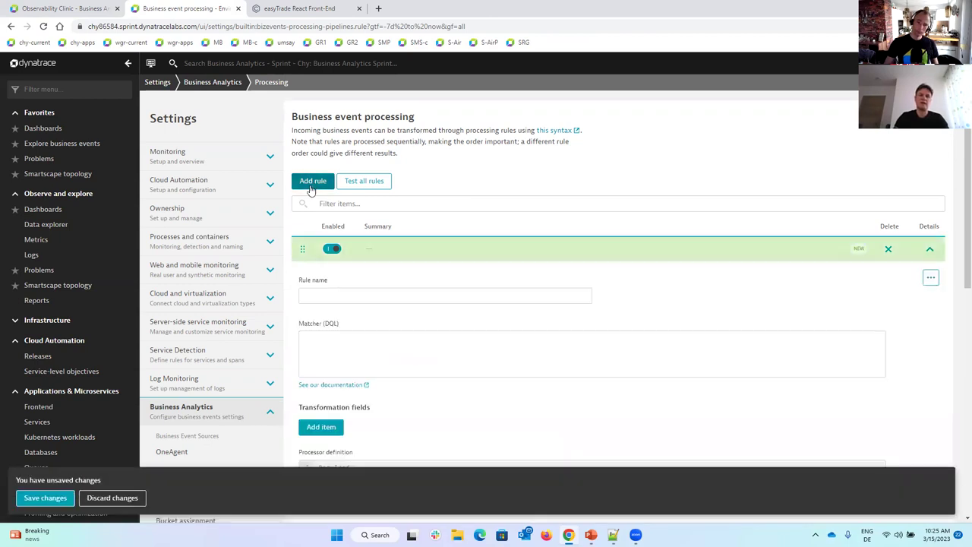
left_click(382, 296)
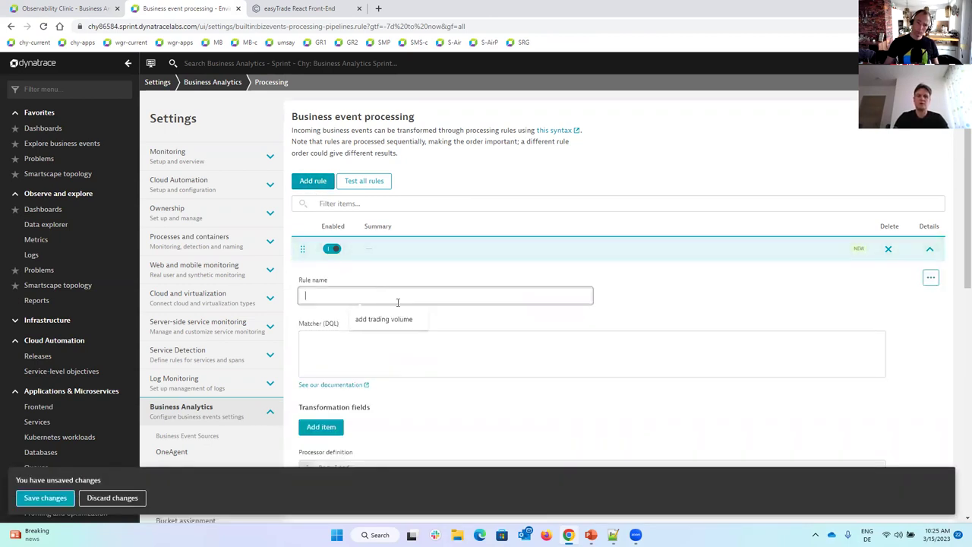
type("Add")
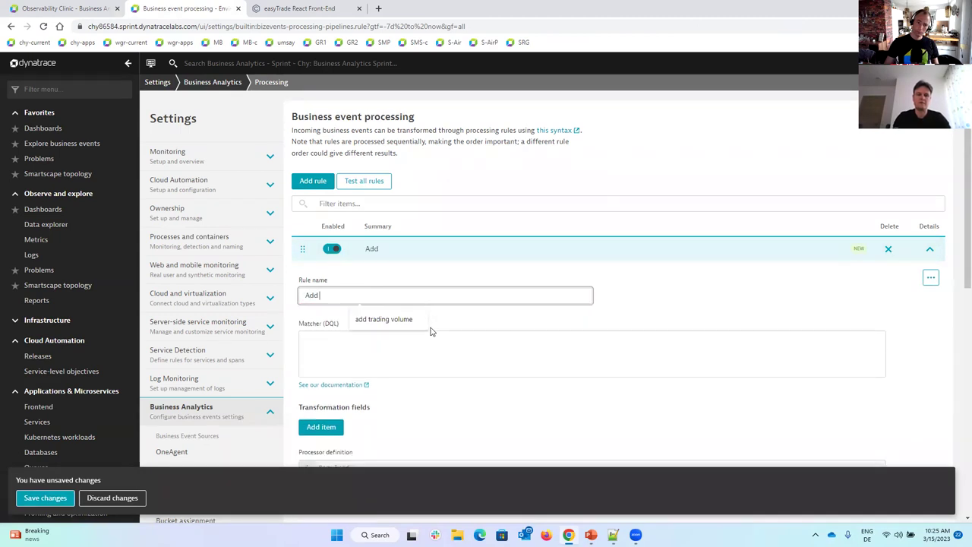
type(" trading ")
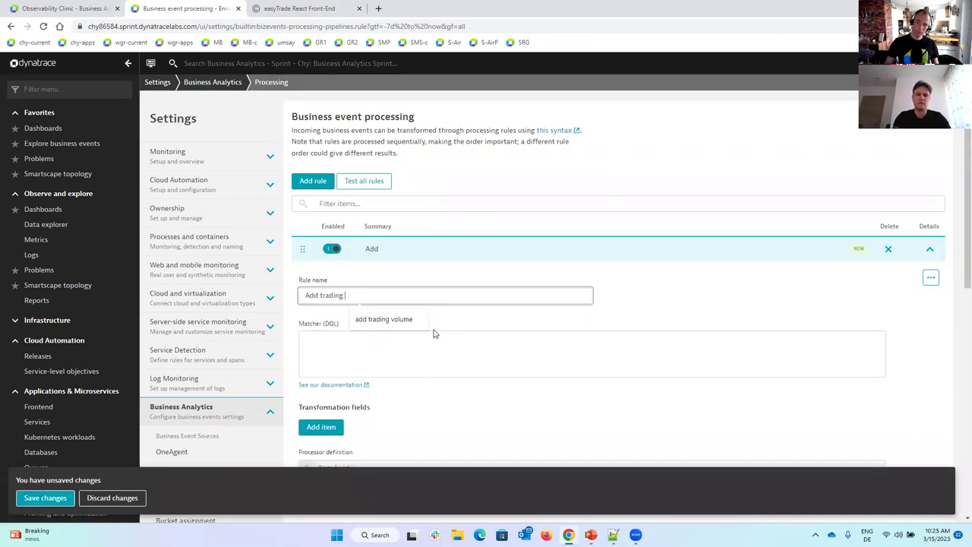
type("volume")
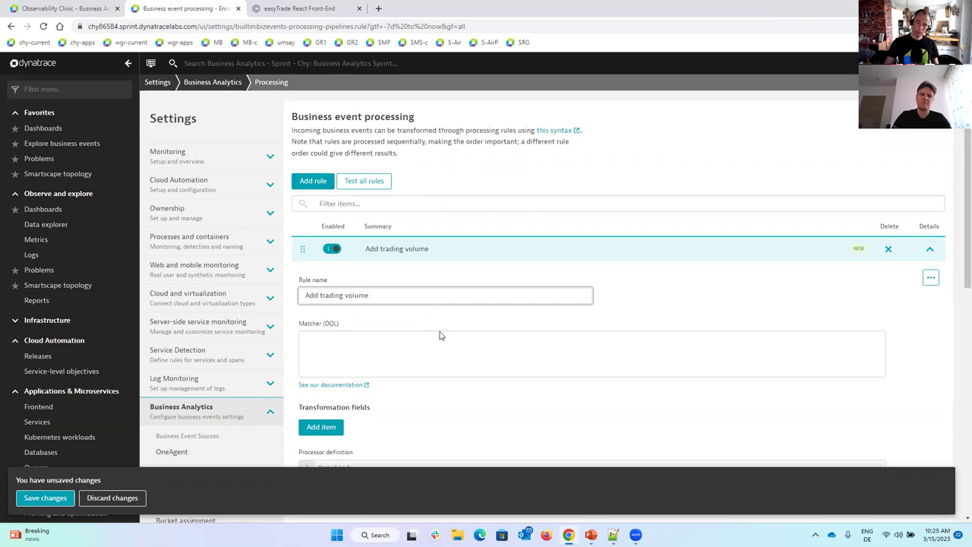
scroll(439, 335, "down", 2)
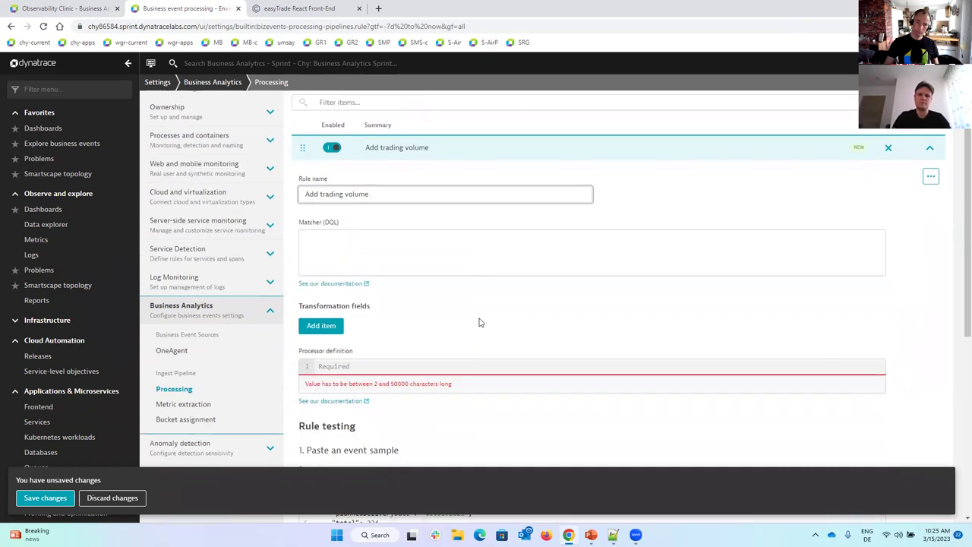
type("t")
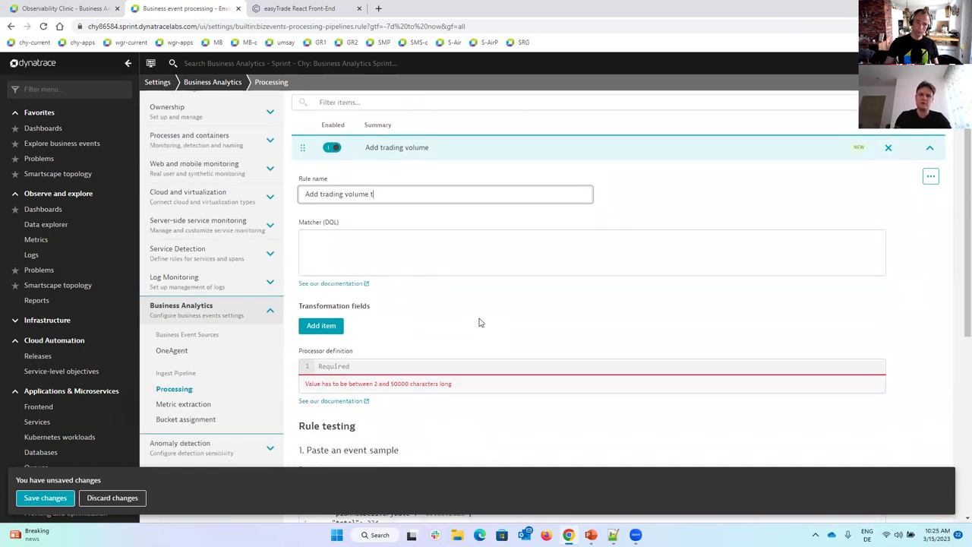
type("o buy ass")
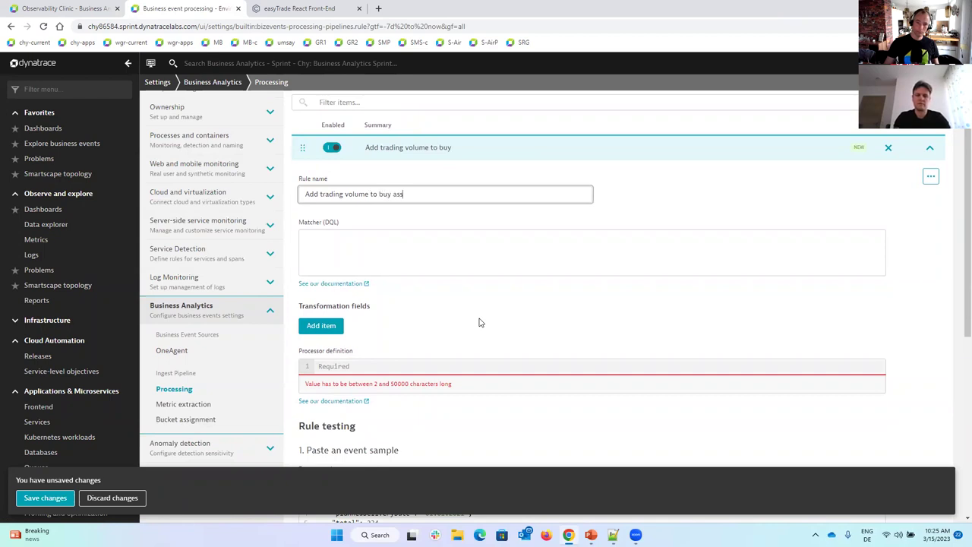
type("et")
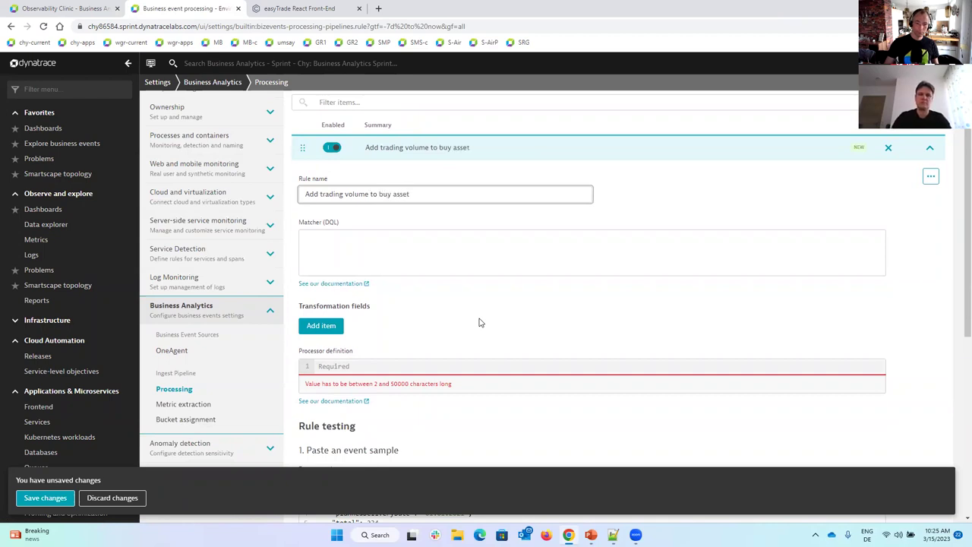
Copy matchesValue(event.type, "com.easytrade.buy-assets") from the Notepad++ notes into the new rule's DQL matcher.
left_click(413, 250)
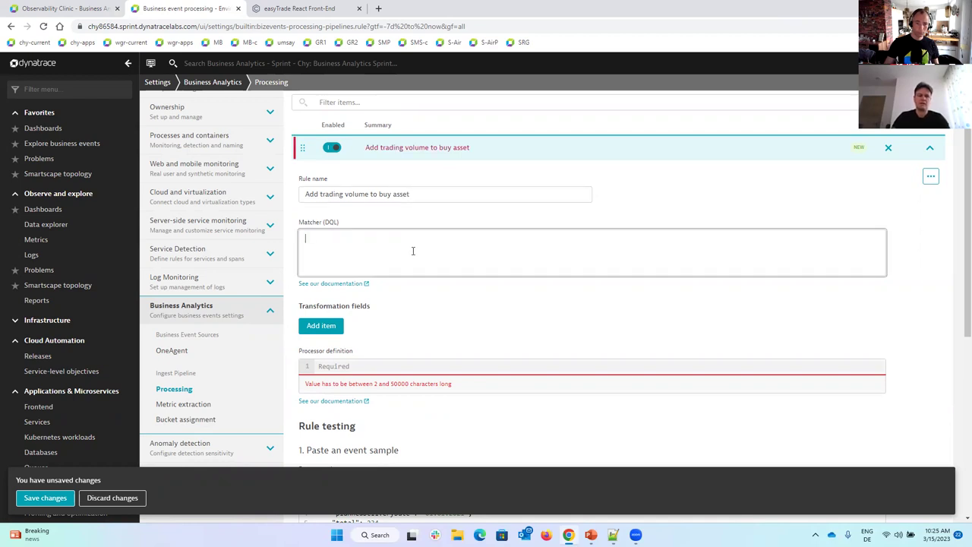
key("alt+Tab")
key("alt+Tab")
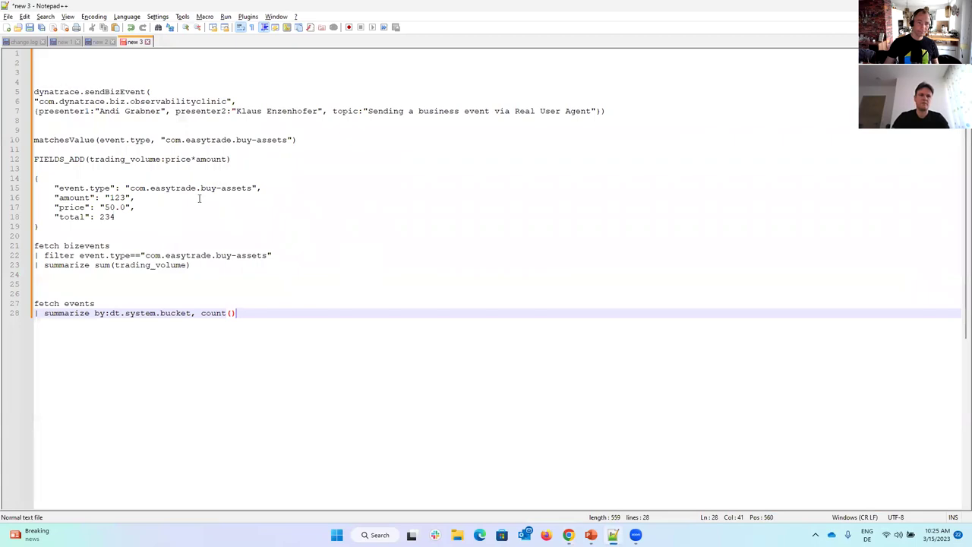
left_click_drag(297, 140, 27, 141)
key("ctrl+c")
key("alt+Tab")
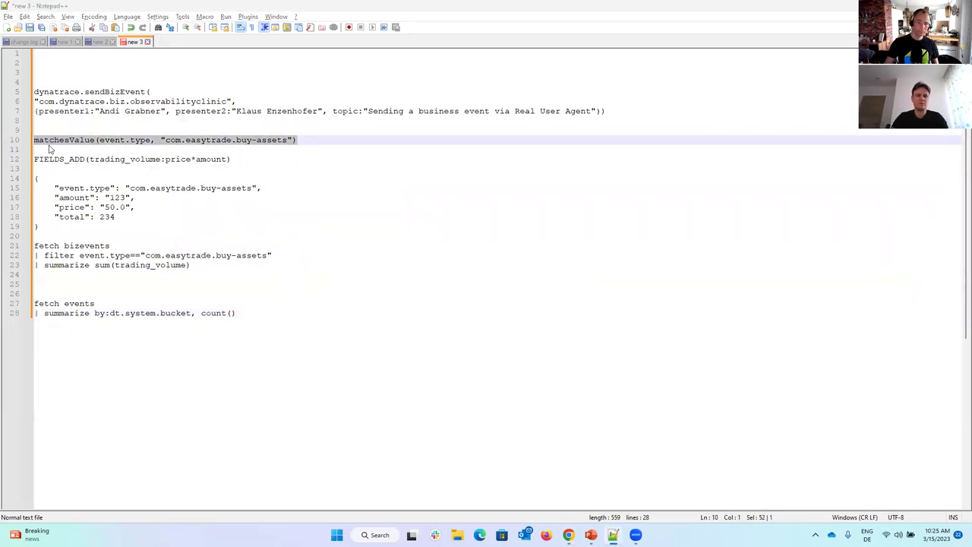
key("ctrl+v")
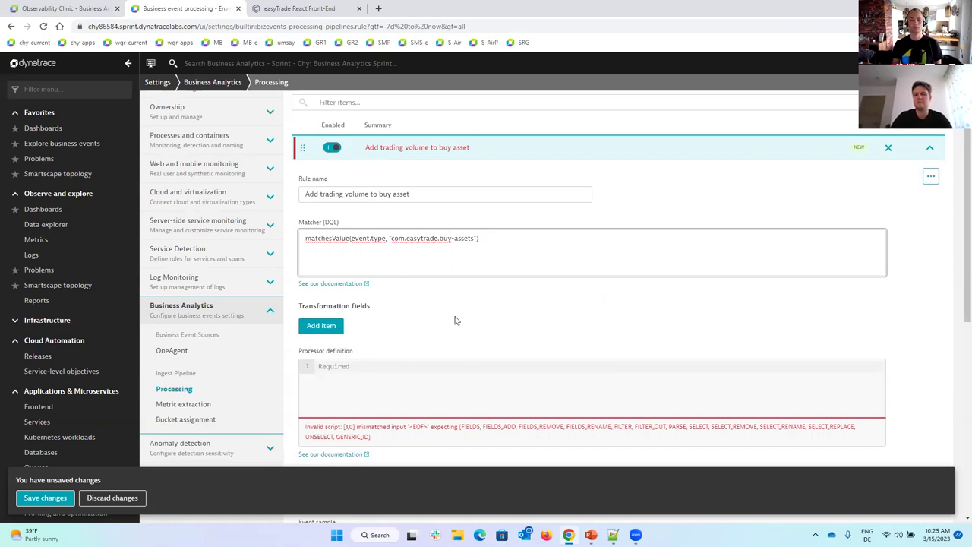
Extend the matcher with or matchesValue(event.type, "com.easytrade.sell-assets").
left_click(521, 246)
type("or")
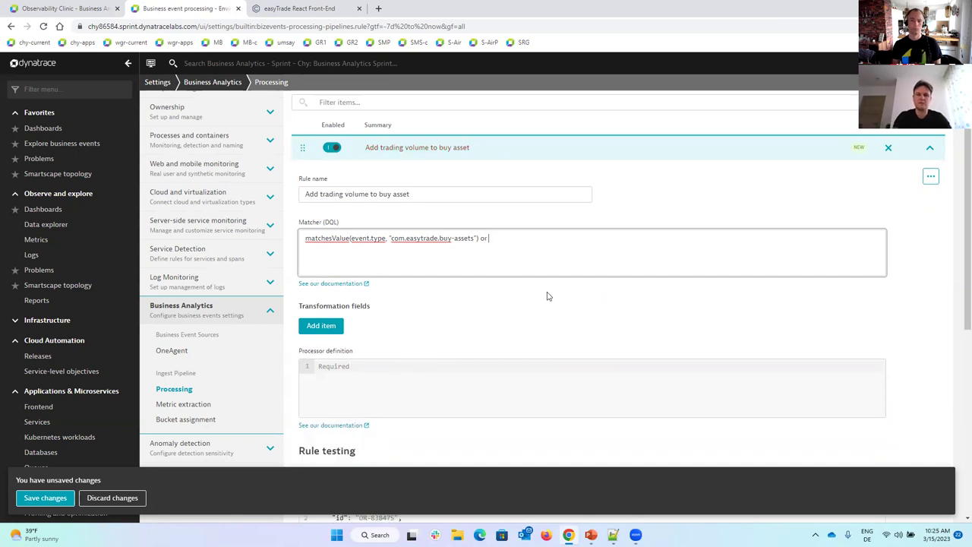
key("ctrl+v")
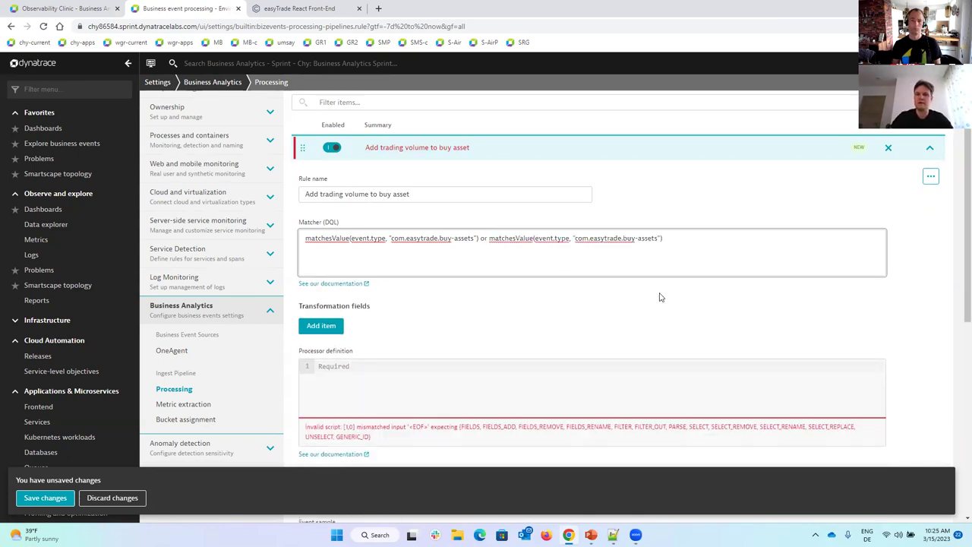
double_click(629, 239)
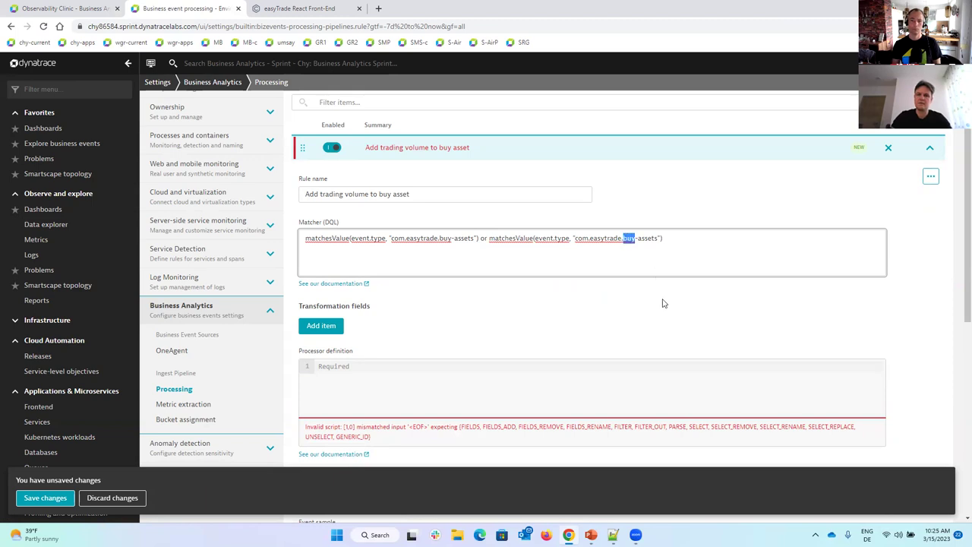
type("sell")
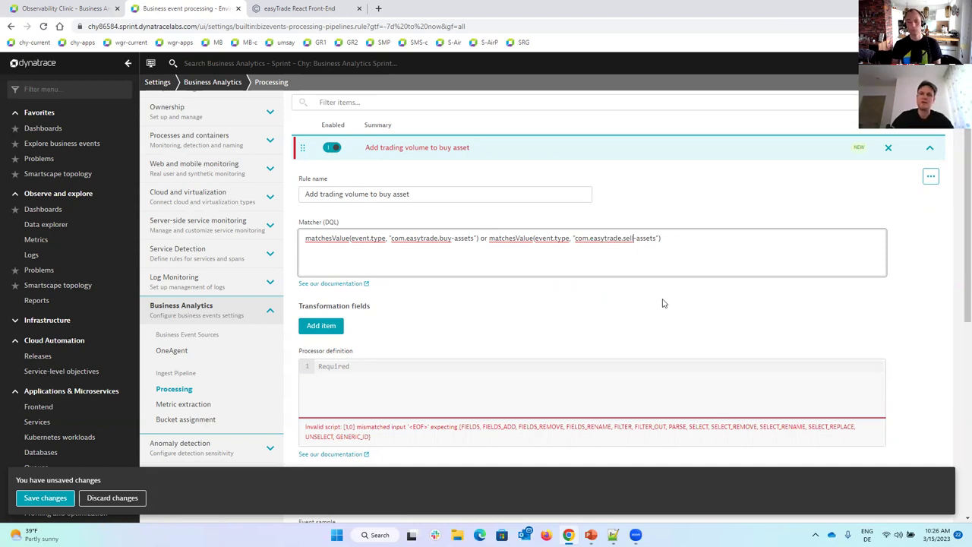
Add a transformation field of type double named "amount" to the rule.
scroll(456, 315, "down", 2)
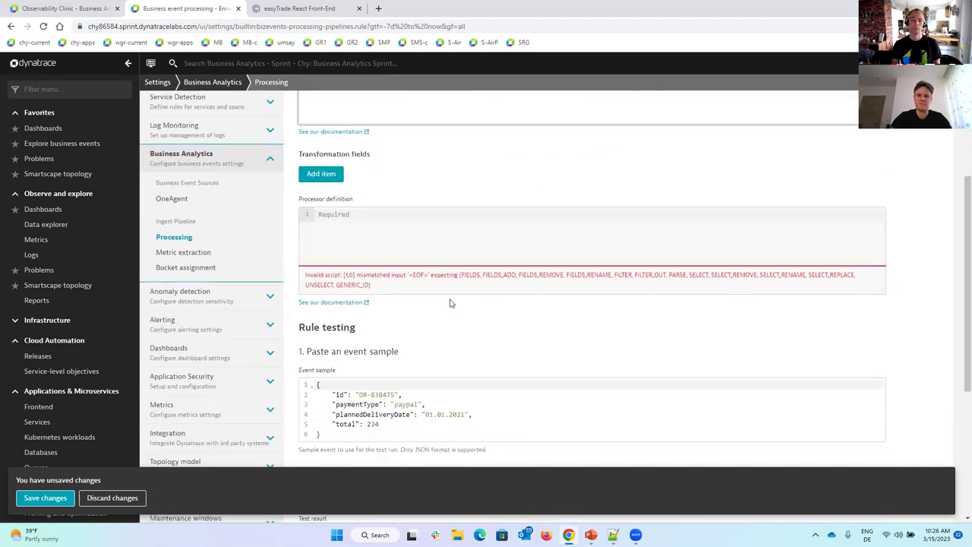
left_click(335, 181)
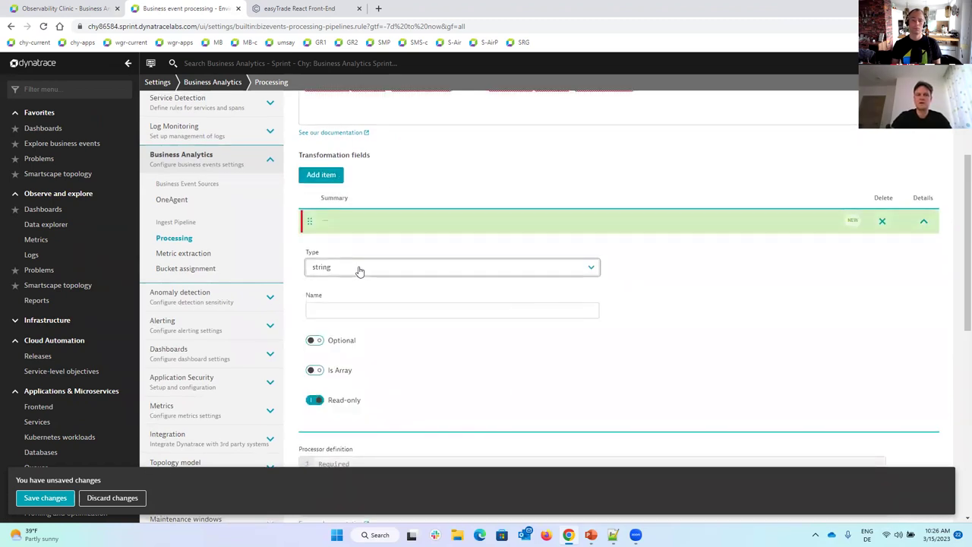
left_click(360, 269)
left_click(344, 305)
left_click(378, 313)
type("amount")
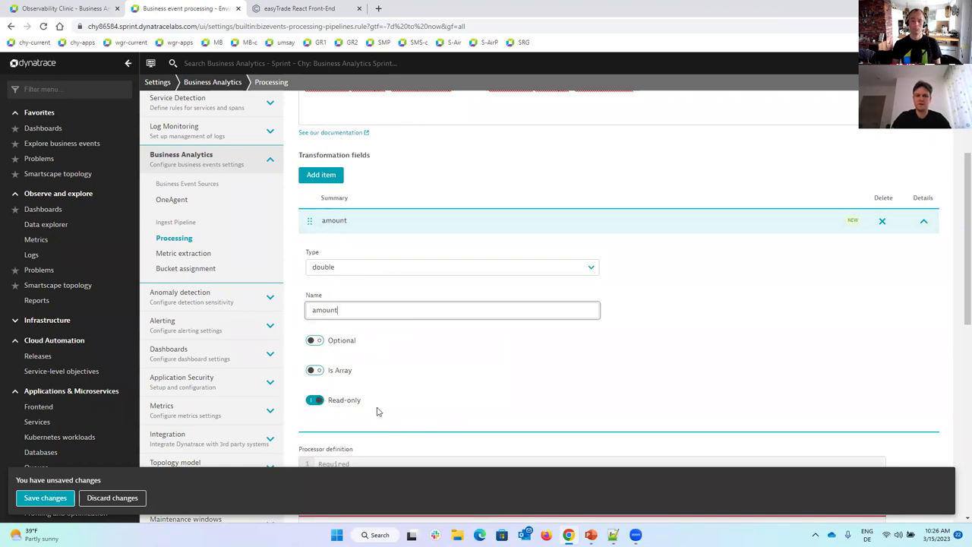
Add a second transformation field of type double named "price".
left_click(334, 176)
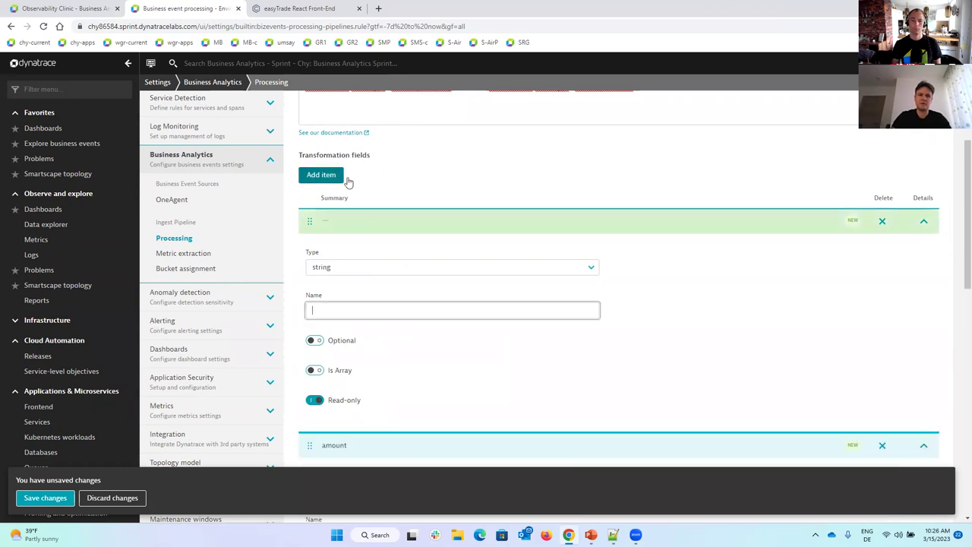
left_click(354, 269)
left_click(340, 301)
left_click(390, 313)
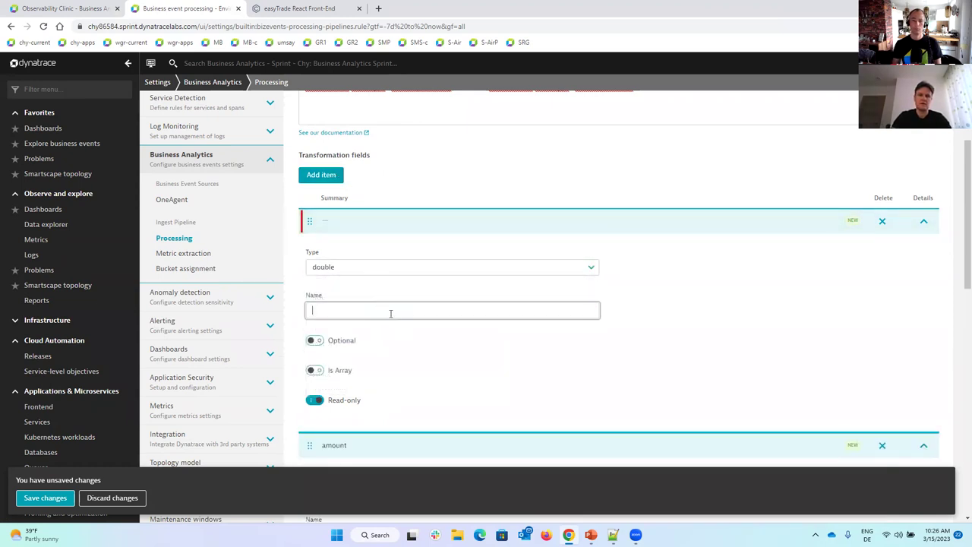
type("price")
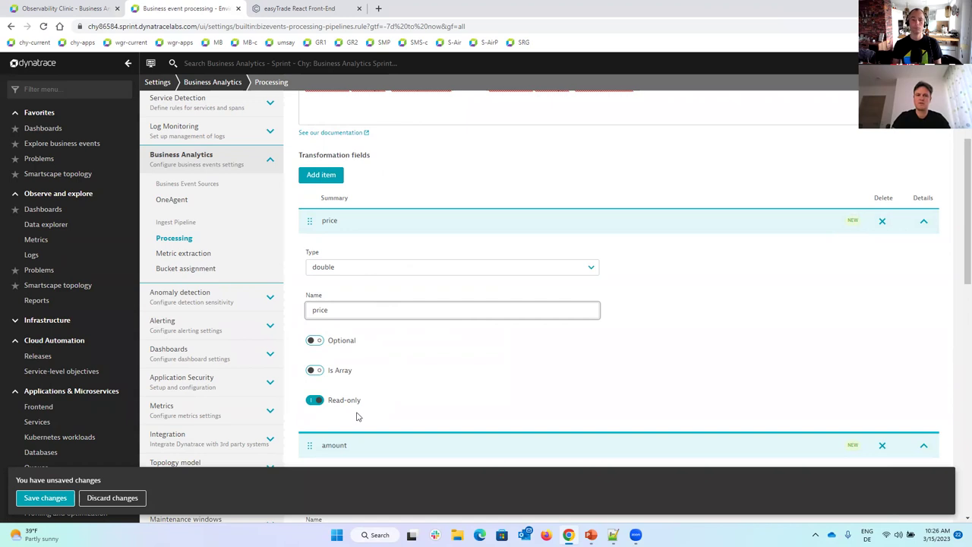
Copy FIELDS_ADD(trading_volume:price*amount) from the Notepad++ notes into the new rule's processor definition.
scroll(434, 291, "down", 2)
scroll(445, 248, "down", 2)
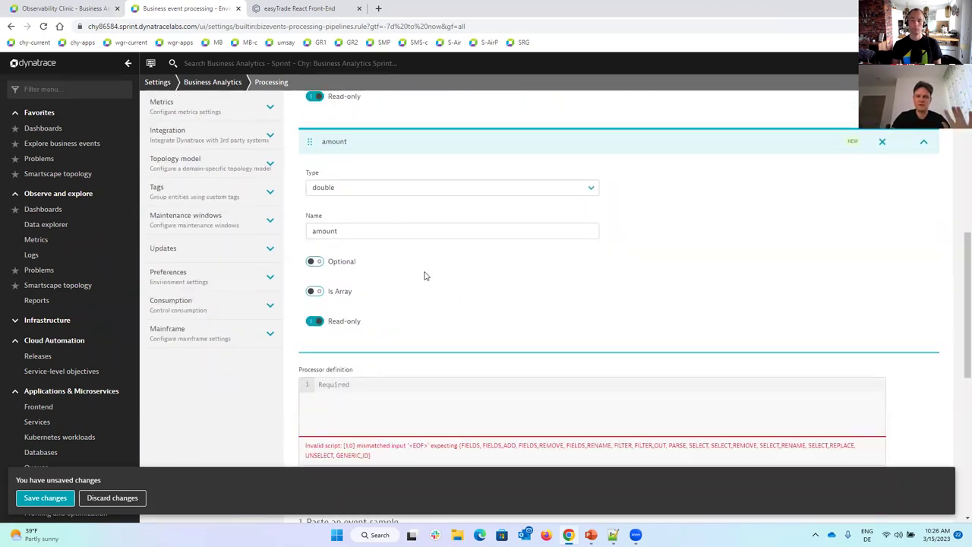
scroll(426, 280, "down", 1)
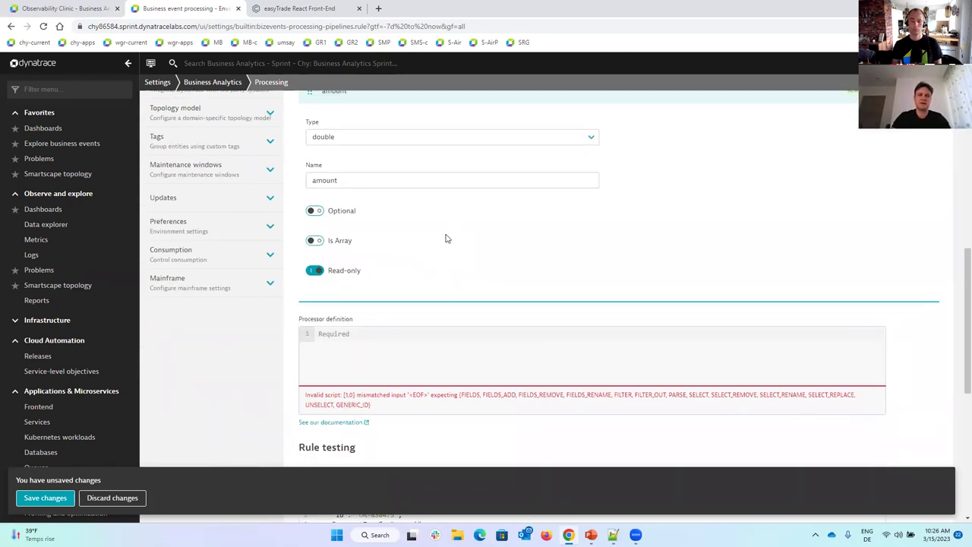
left_click(412, 353)
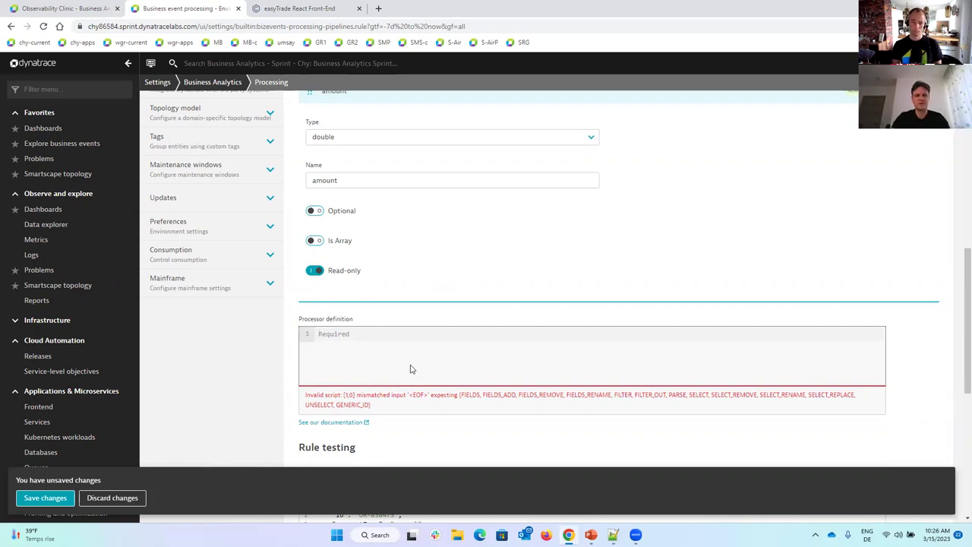
key("alt+Tab")
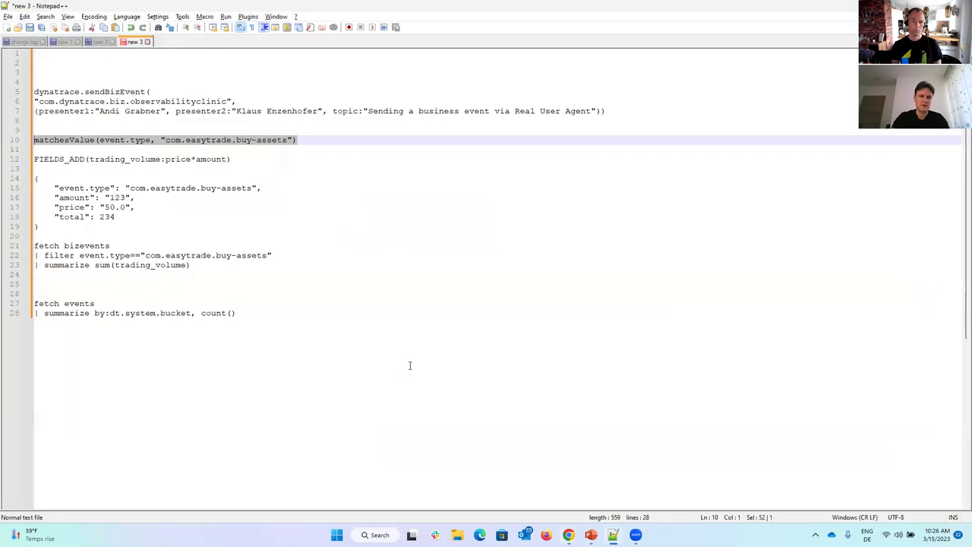
left_click_drag(253, 159, 34, 159)
key("ctrl+c")
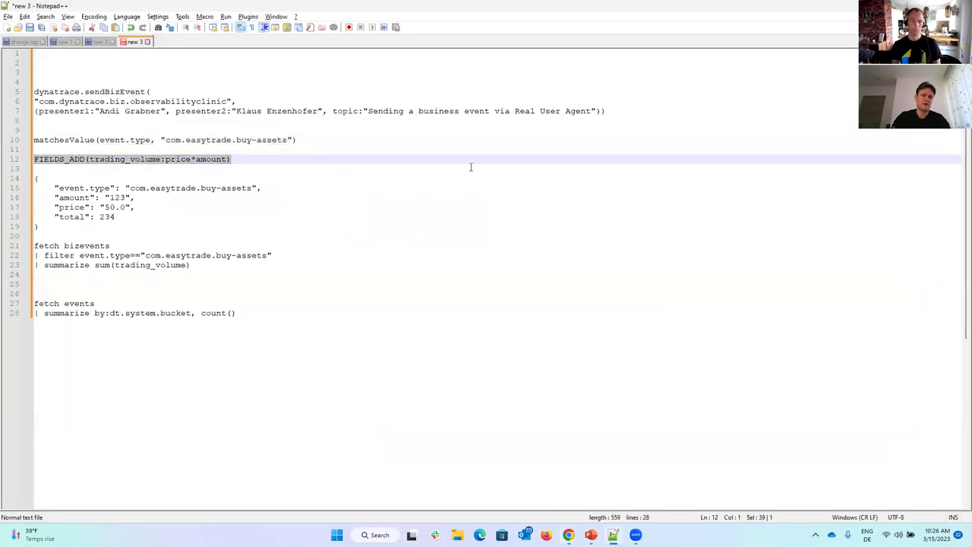
key("alt+Tab")
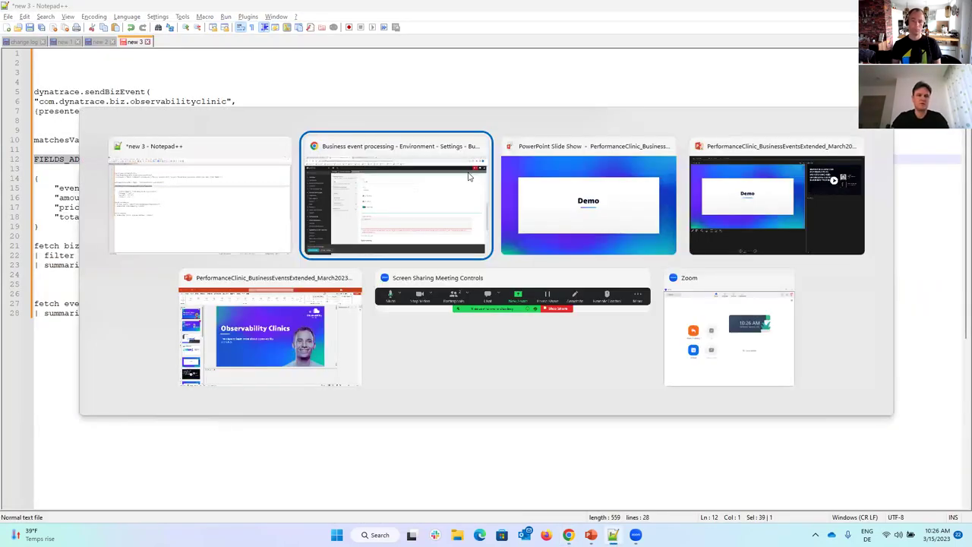
left_click(469, 176)
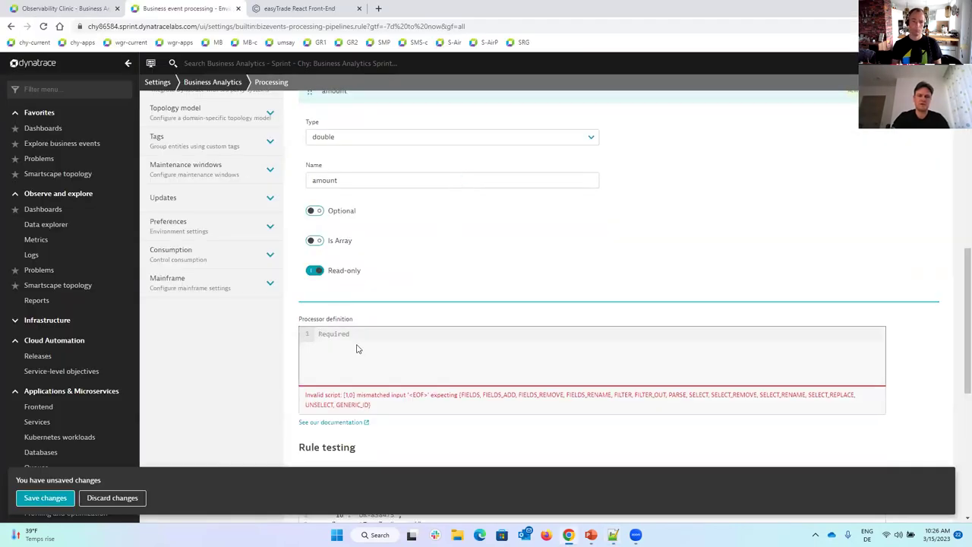
key("ctrl+v")
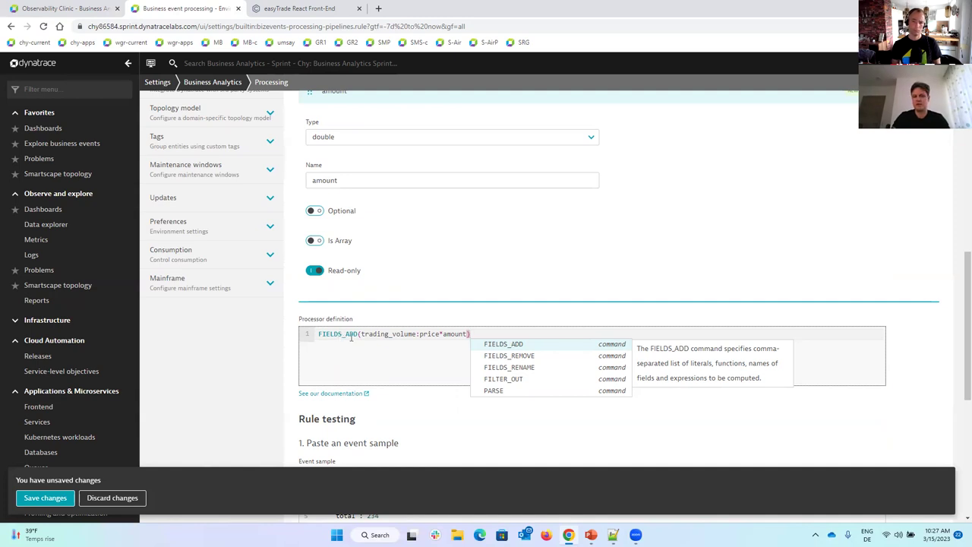
left_click_drag(363, 334, 419, 334)
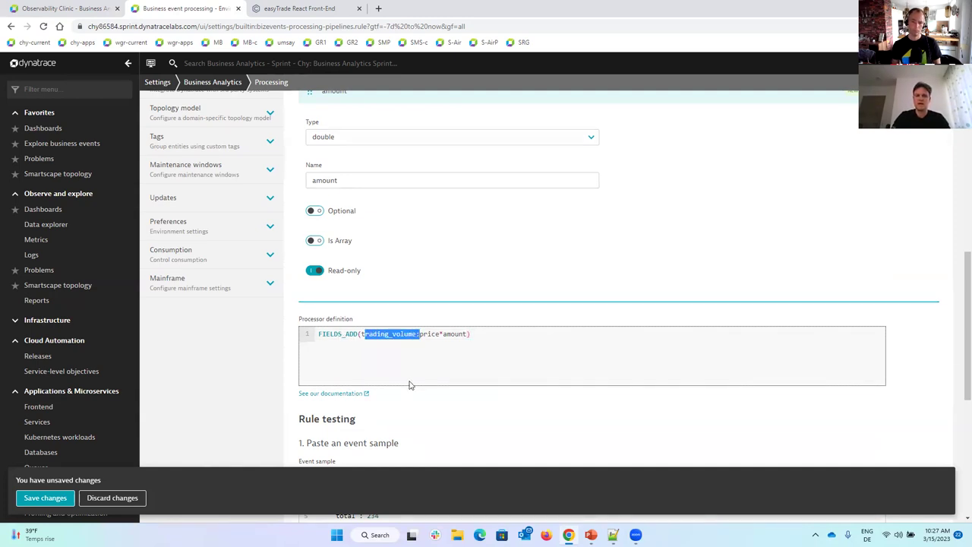
left_click(429, 333)
left_click_drag(461, 334, 423, 335)
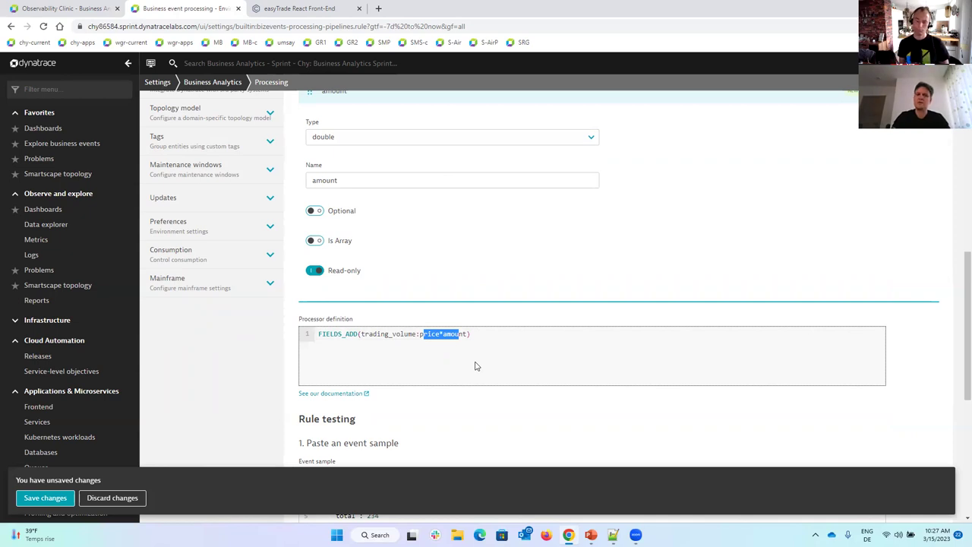
Replace the rule's event sample with the buy-assets JSON from the Notepad++ notes, with amount "123", price "50.0" and total 234.
scroll(474, 366, "down", 1)
scroll(471, 362, "down", 1)
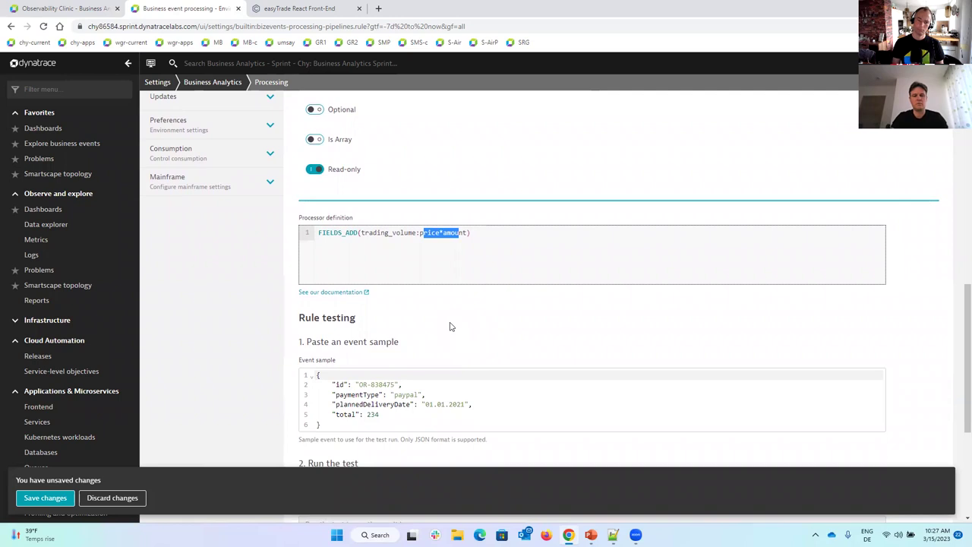
key("alt+Tab")
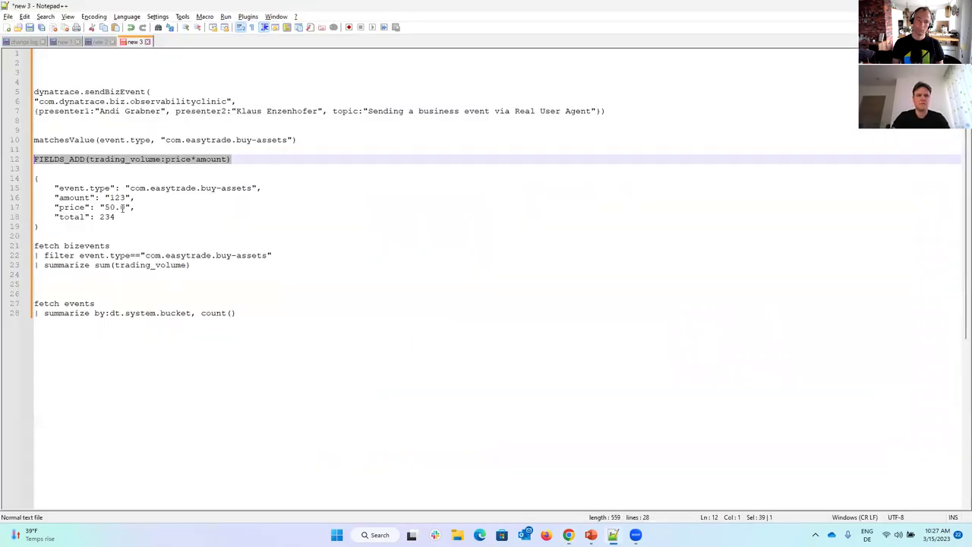
left_click_drag(68, 226, 33, 179)
key("ctrl+c")
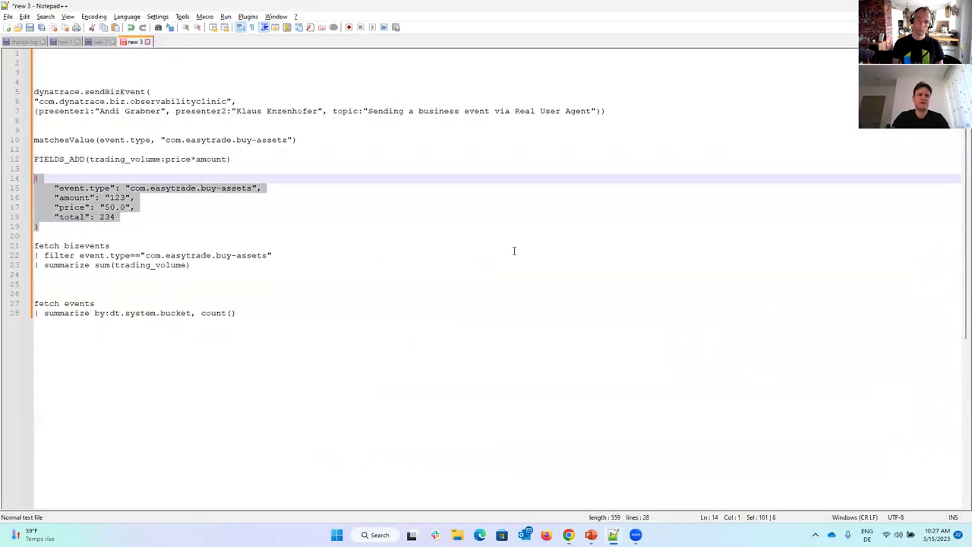
key("alt+Tab")
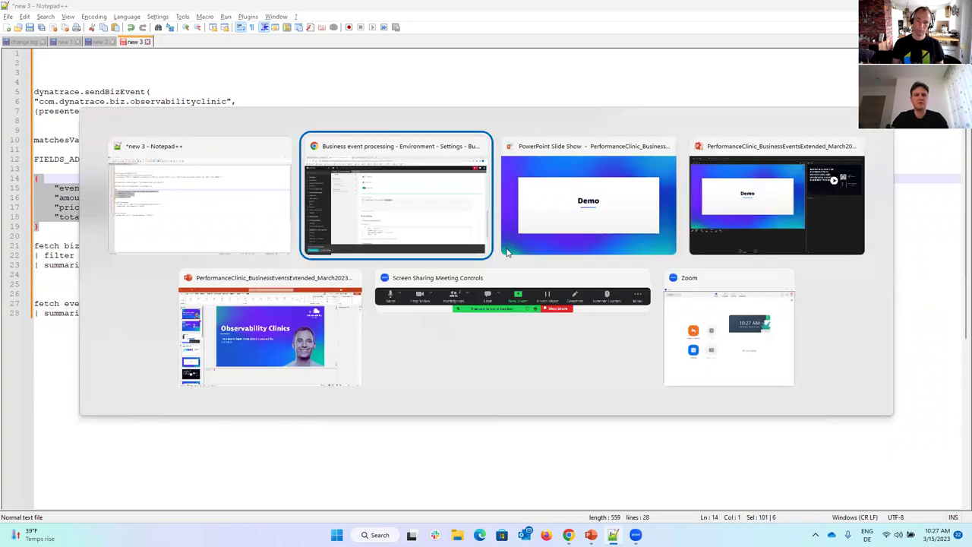
left_click(333, 426)
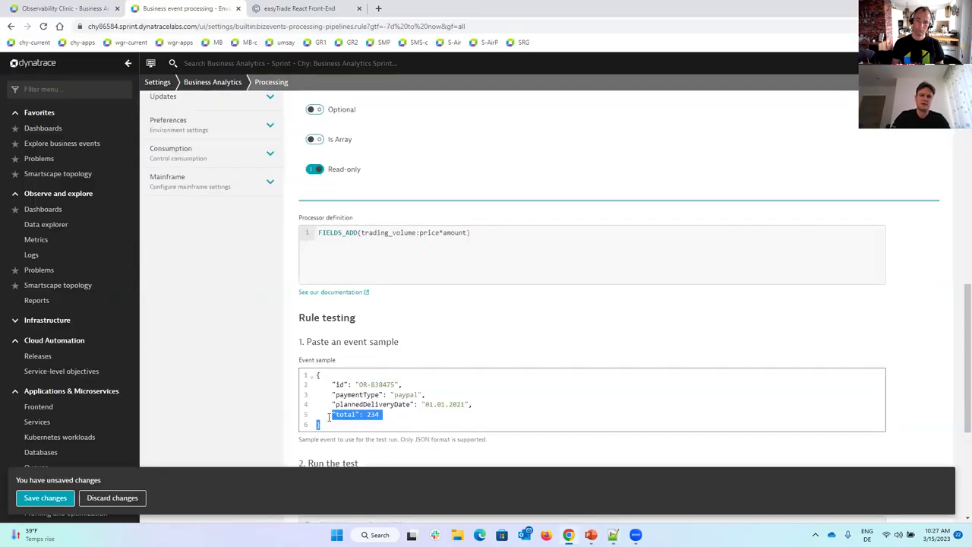
key("ctrl+a")
key("ctrl+v")
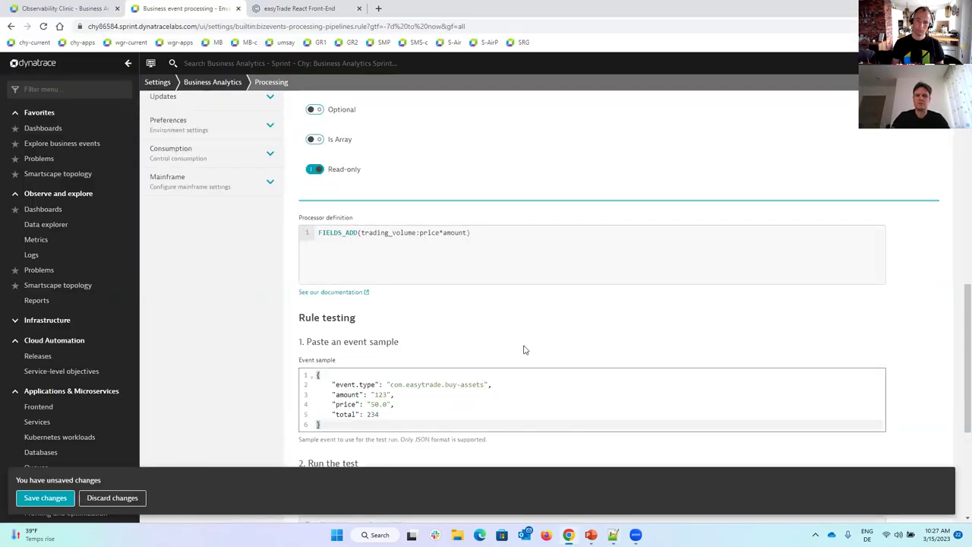
Test the new rule against the event sample and check the trading_volume field in the test result.
scroll(502, 312, "down", 1)
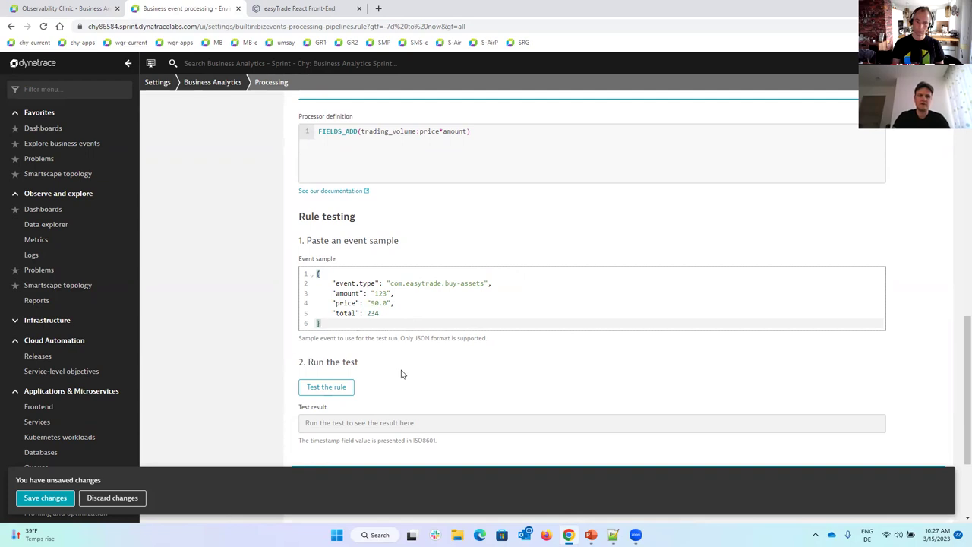
left_click(334, 393)
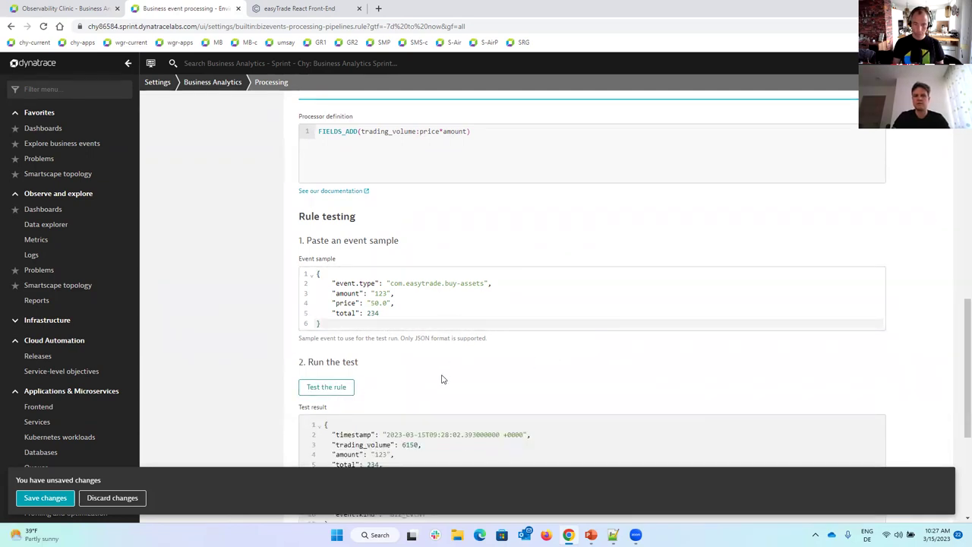
scroll(456, 365, "down", 3)
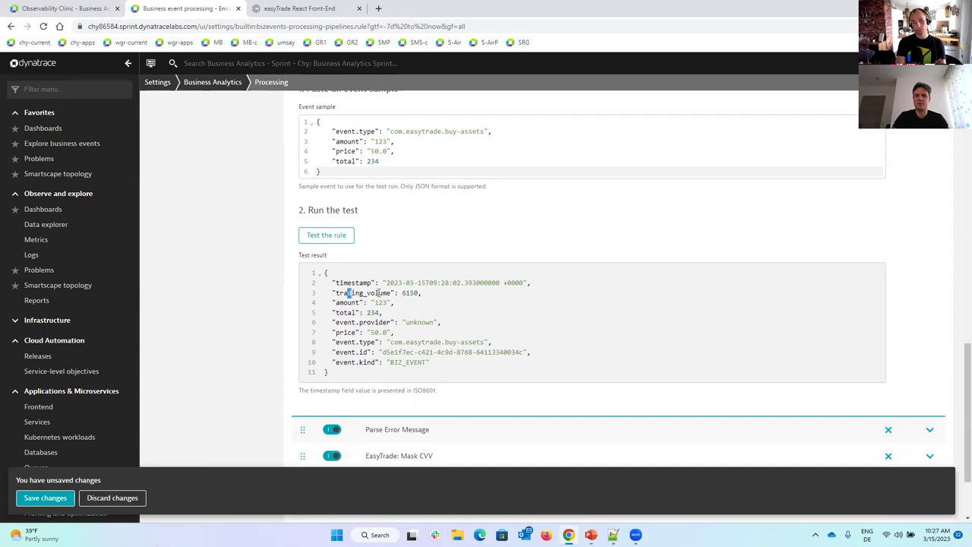
left_click_drag(347, 292, 440, 295)
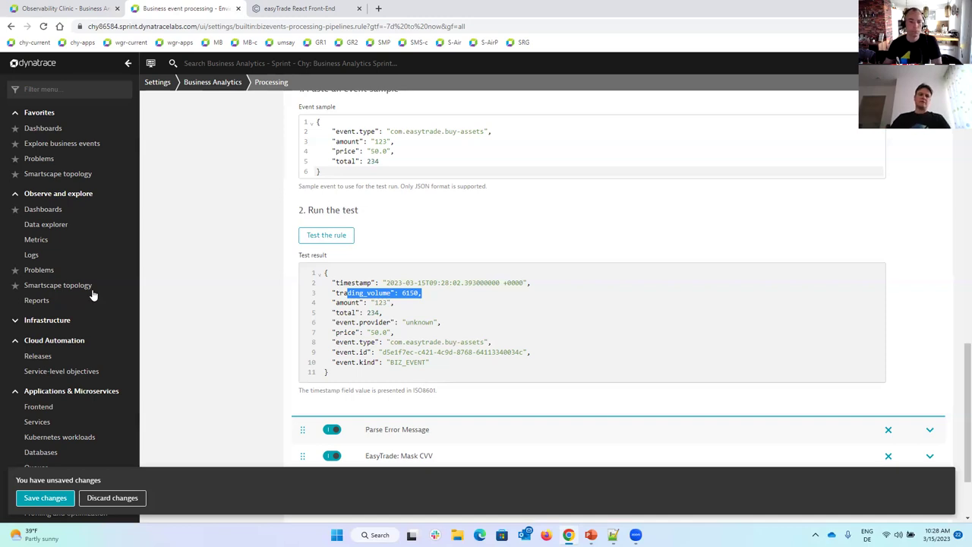
left_click(238, 294)
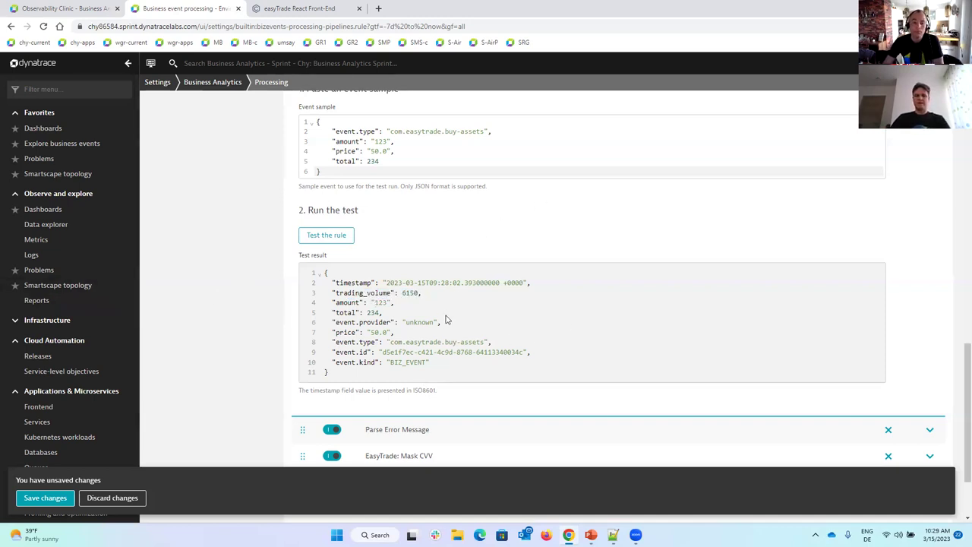
Expand the "EasyTrade: Mask CVV" rule and examine its matcher and the SHA1 expression in its processor definition.
scroll(304, 333, "down", 2)
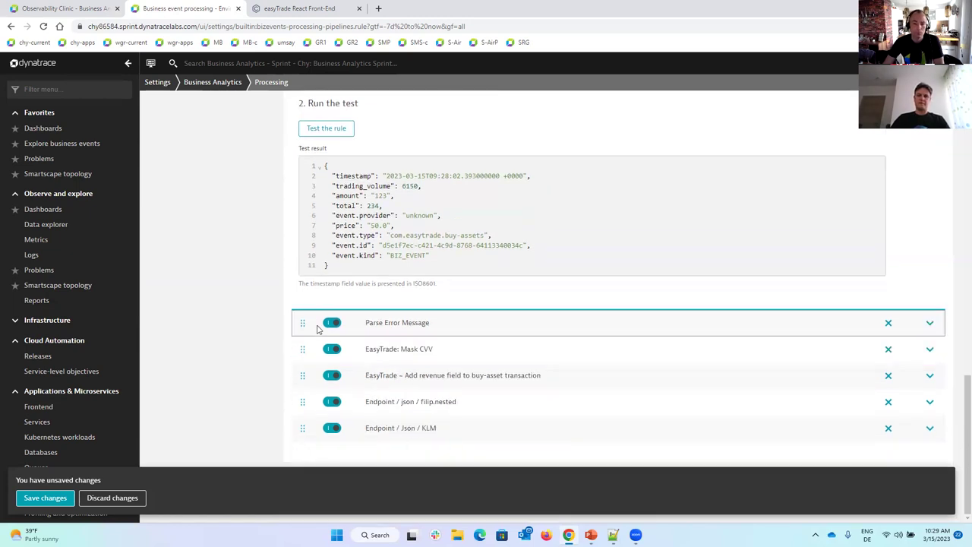
left_click(929, 349)
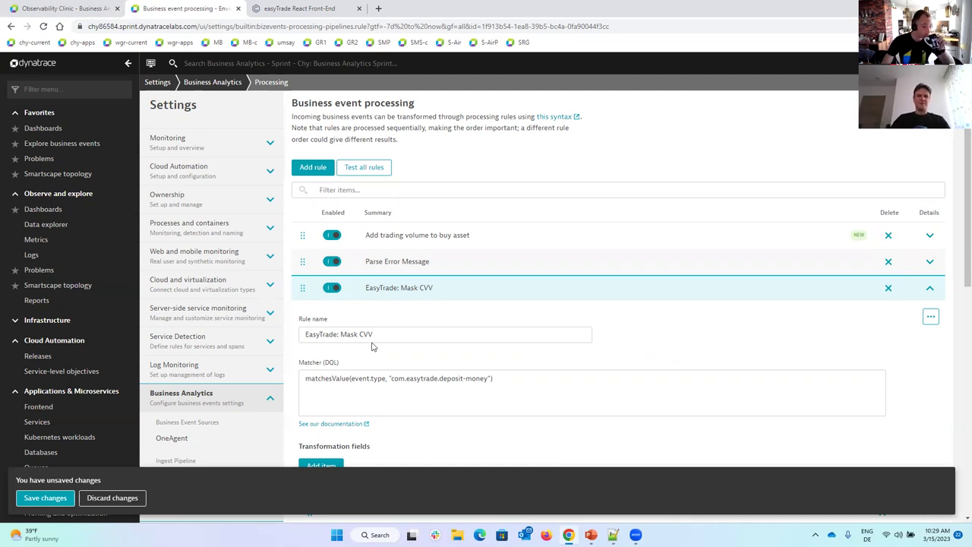
scroll(372, 345, "down", 2)
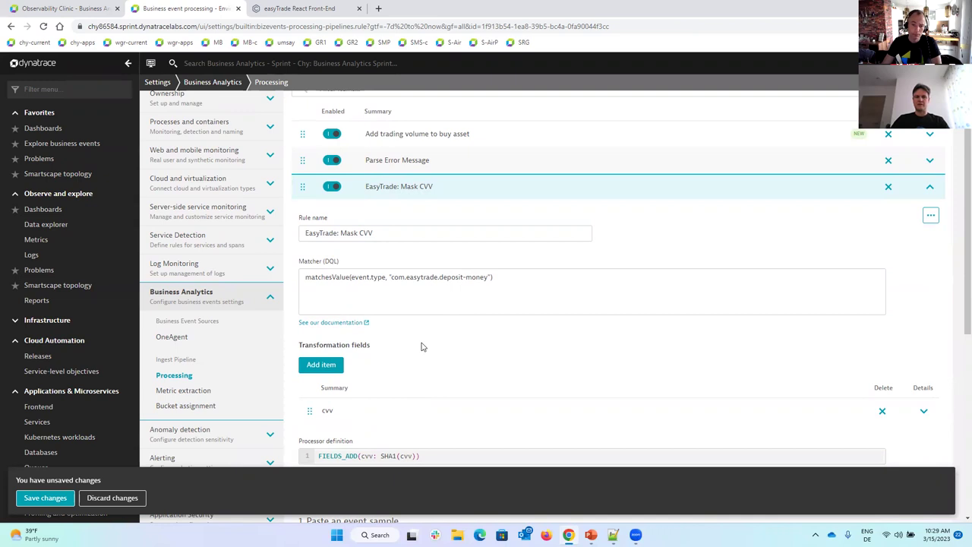
scroll(423, 347, "down", 2)
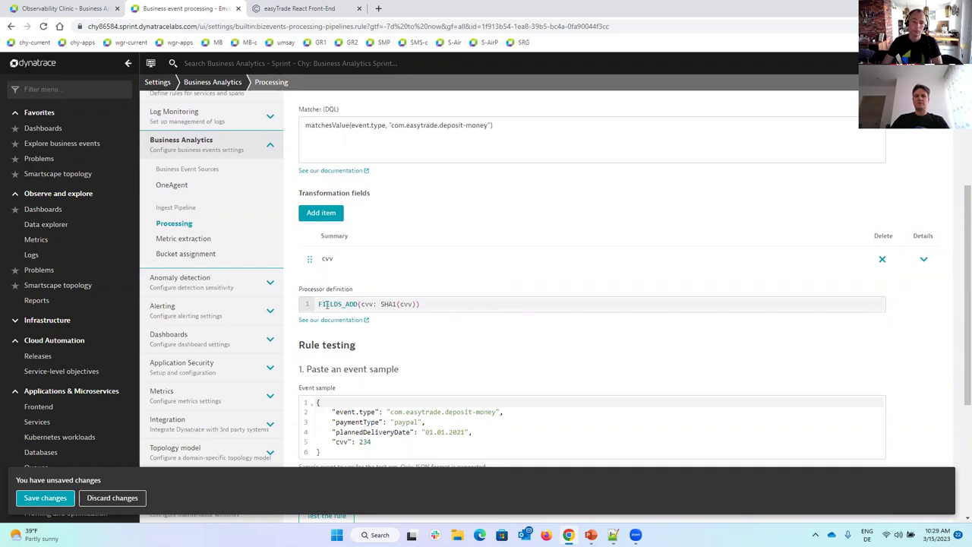
left_click(369, 305)
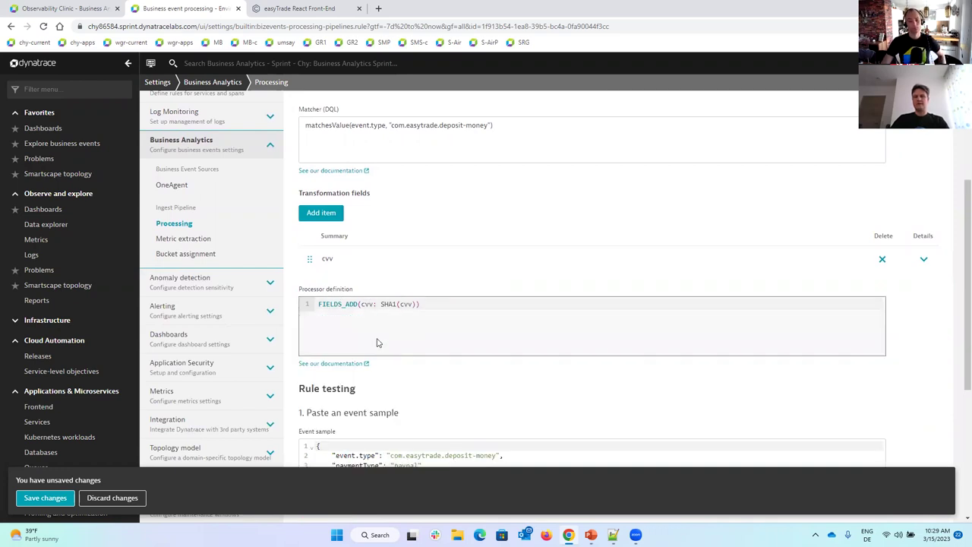
left_click_drag(385, 304, 417, 305)
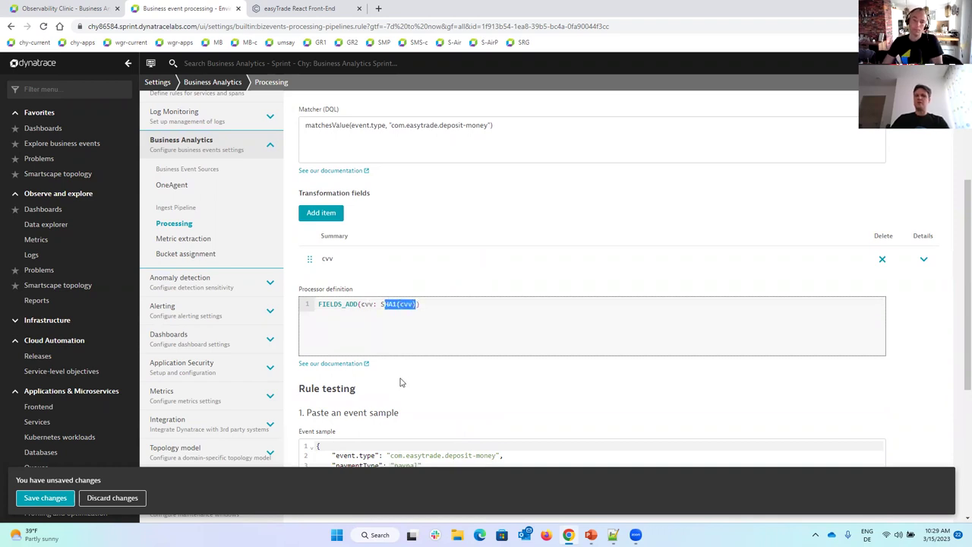
left_click(440, 393)
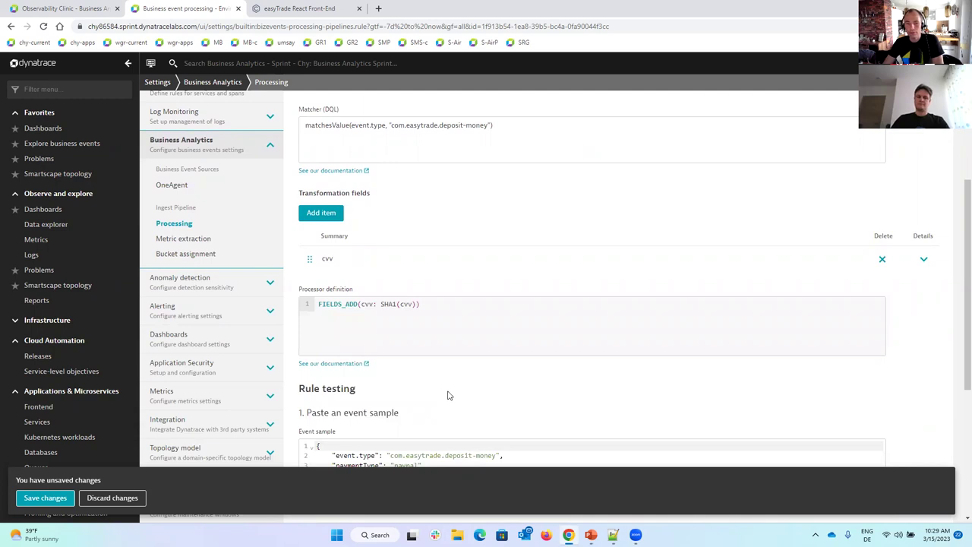
Test the "EasyTrade: Mask CVV" rule with its existing event sample, review the result and collapse the rule.
scroll(449, 395, "down", 1)
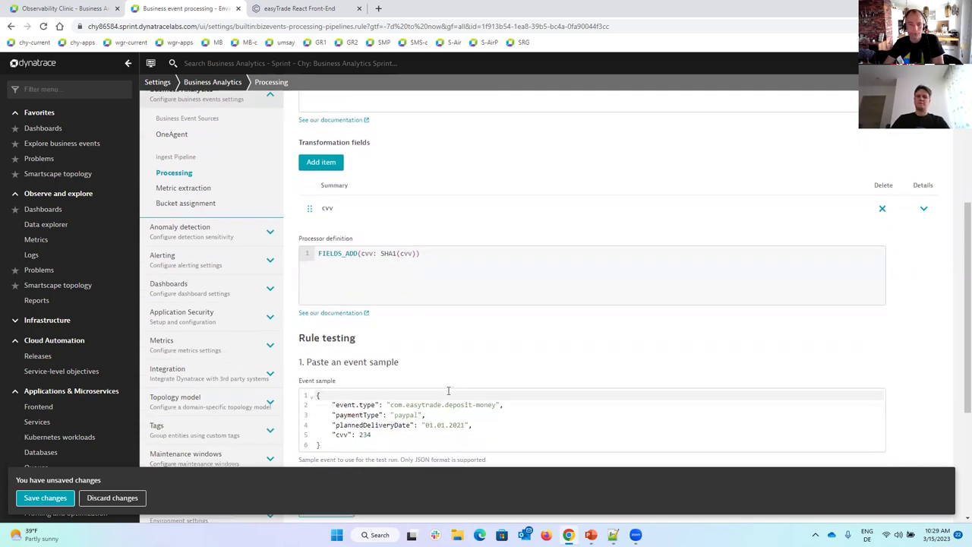
scroll(448, 389, "down", 3)
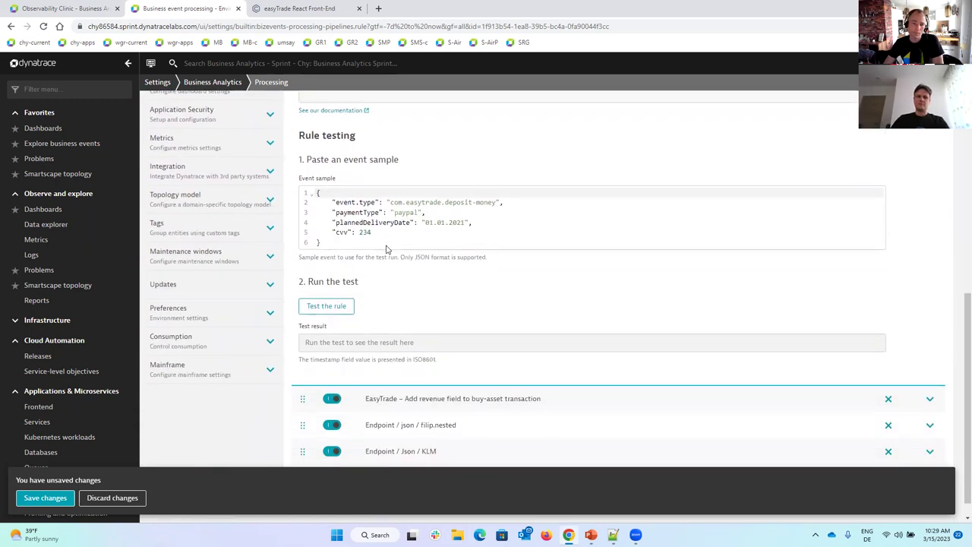
left_click(327, 307)
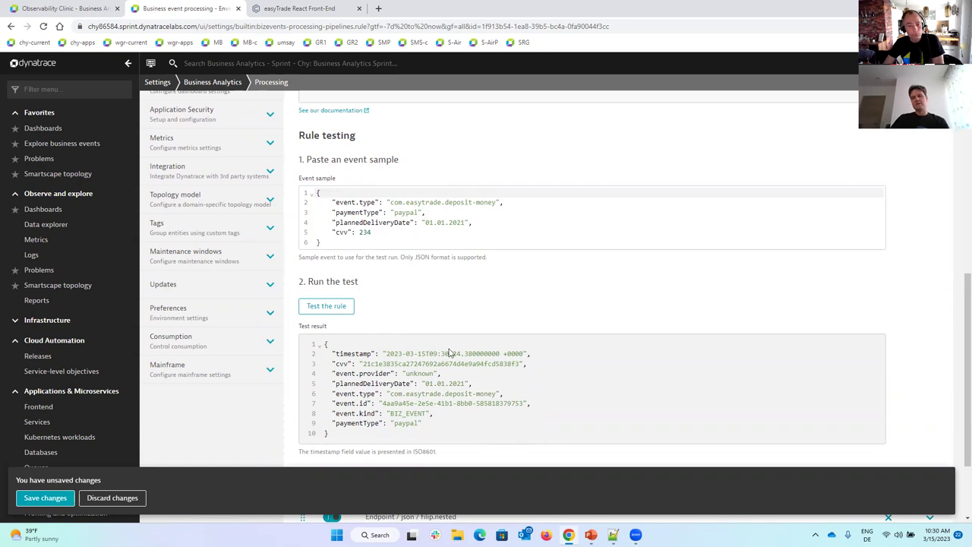
scroll(469, 384, "up", 3)
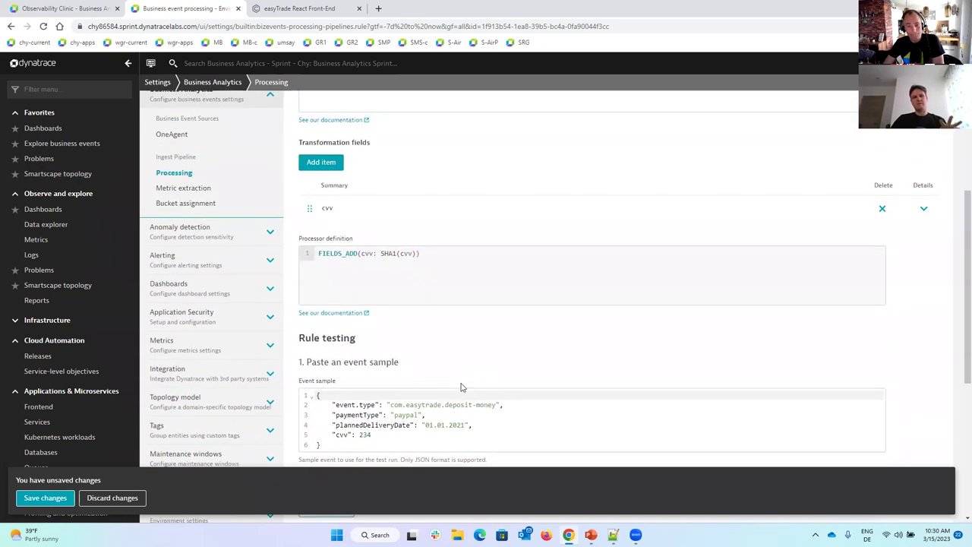
scroll(461, 388, "up", 3)
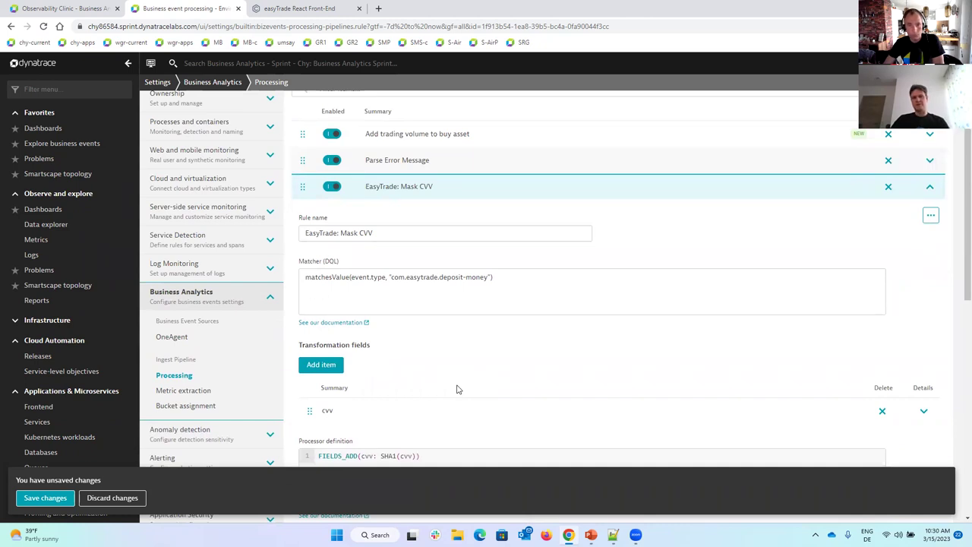
scroll(458, 389, "up", 2)
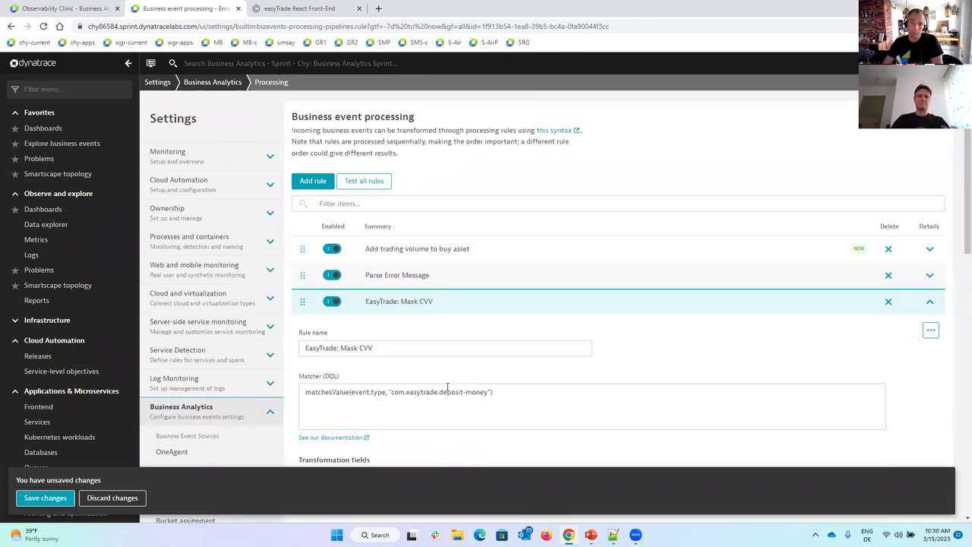
left_click(929, 304)
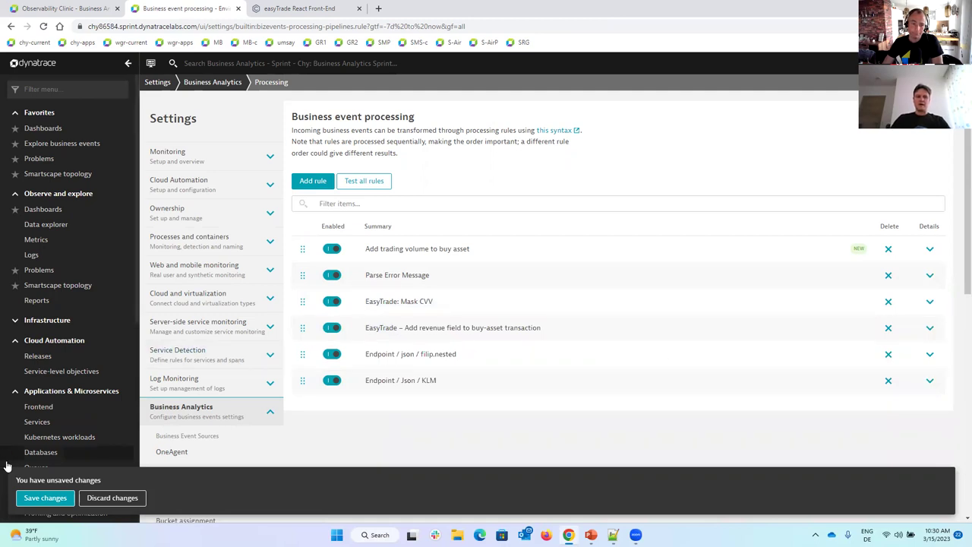
Save the new trading volume processing rule and open the business event metric extraction settings.
left_click(45, 501)
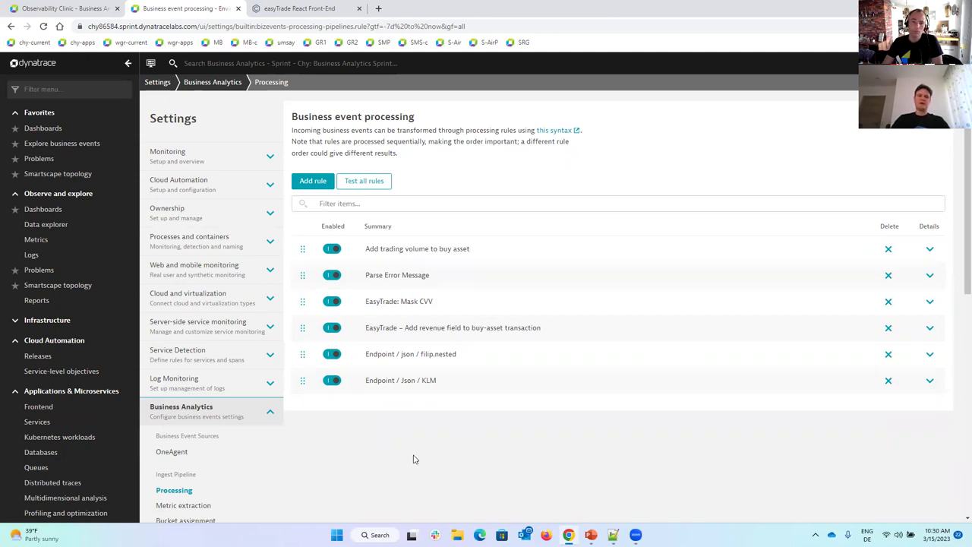
scroll(384, 456, "down", 2)
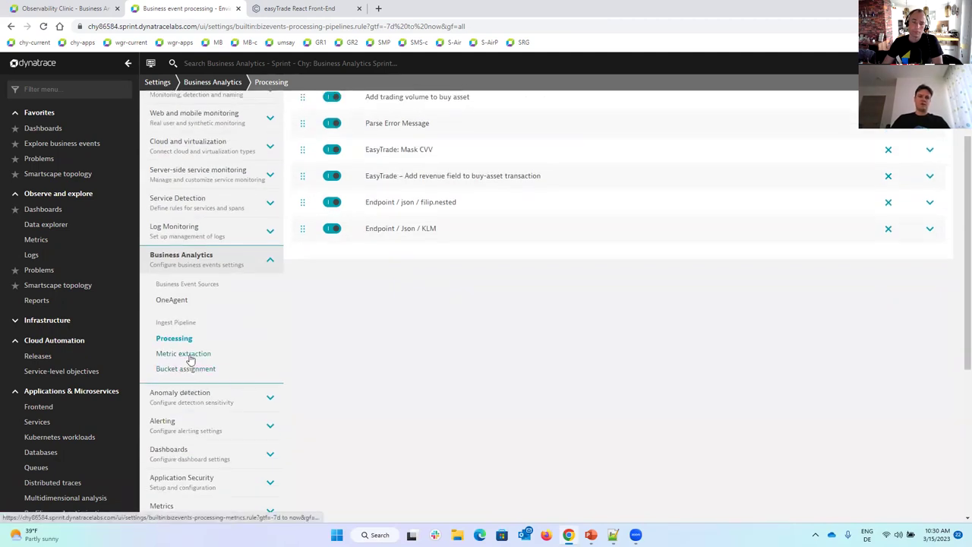
left_click(190, 359)
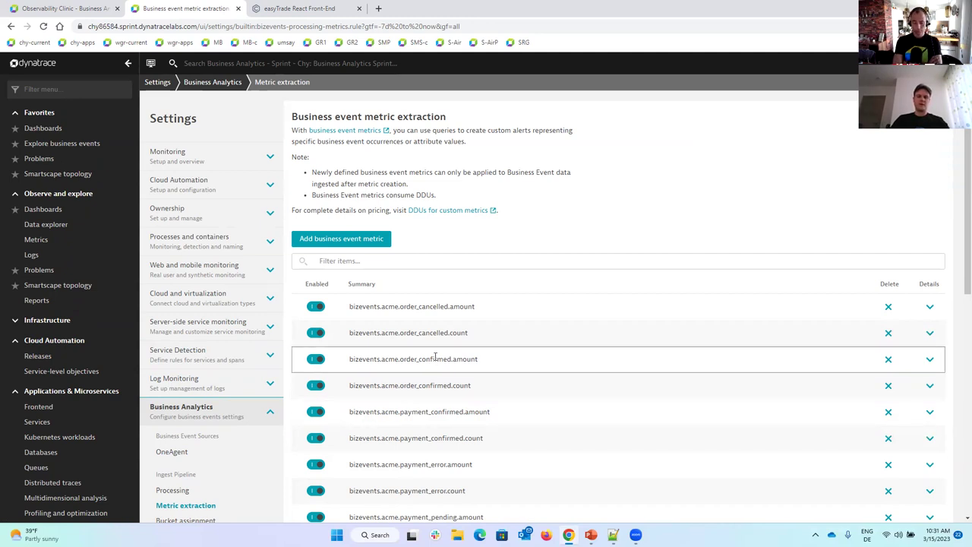
Expand the bizevents.easyTrade.TradingVolume metric, review its definition and copy its key.
scroll(466, 342, "down", 3)
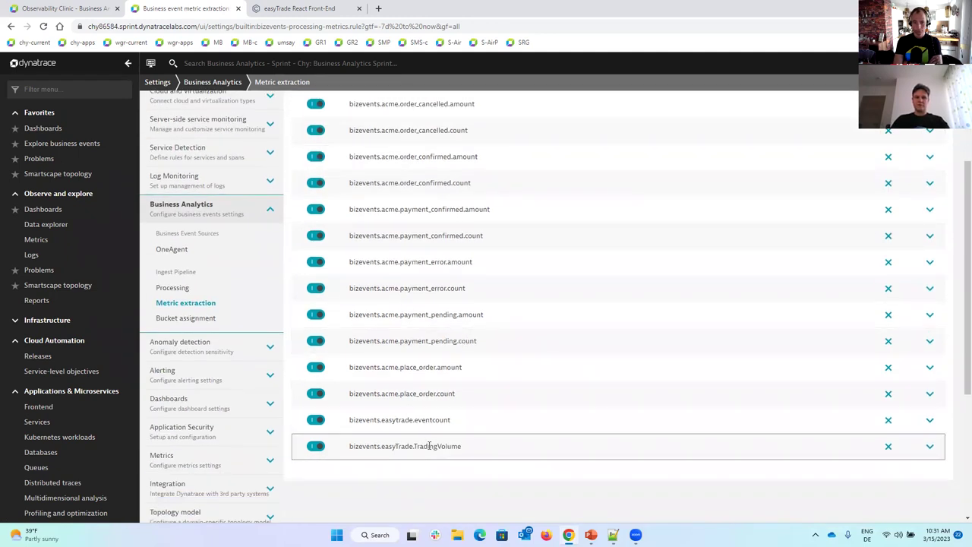
left_click(930, 446)
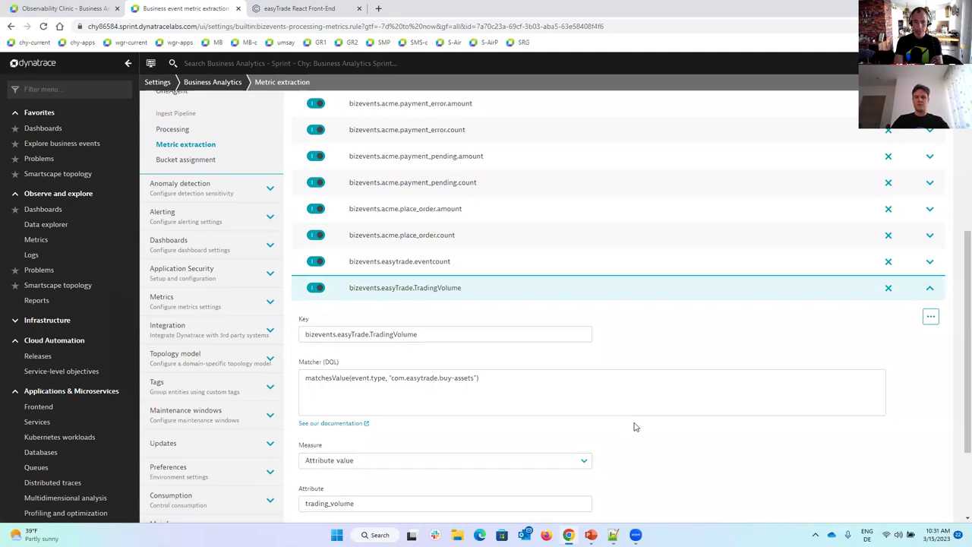
scroll(647, 427, "down", 2)
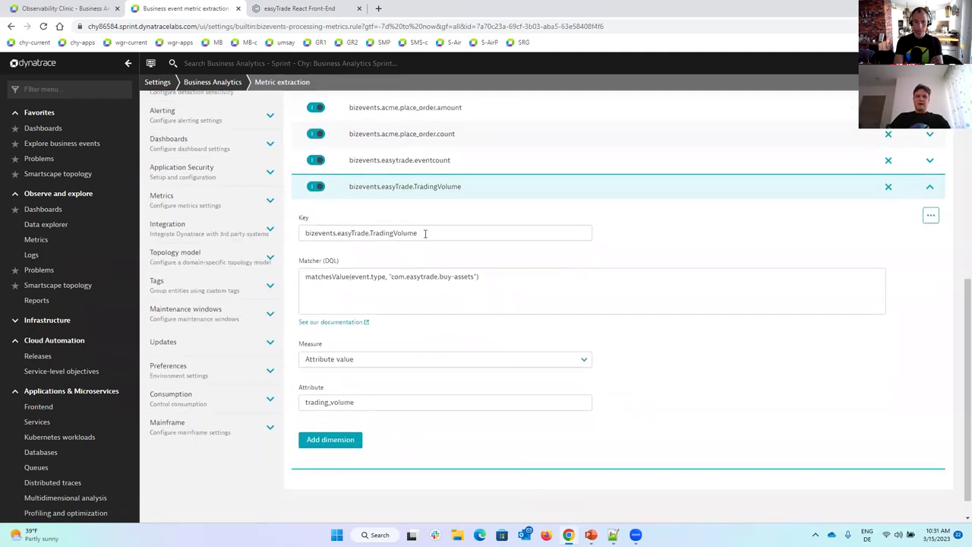
triple_click(431, 233)
key("ctrl+c")
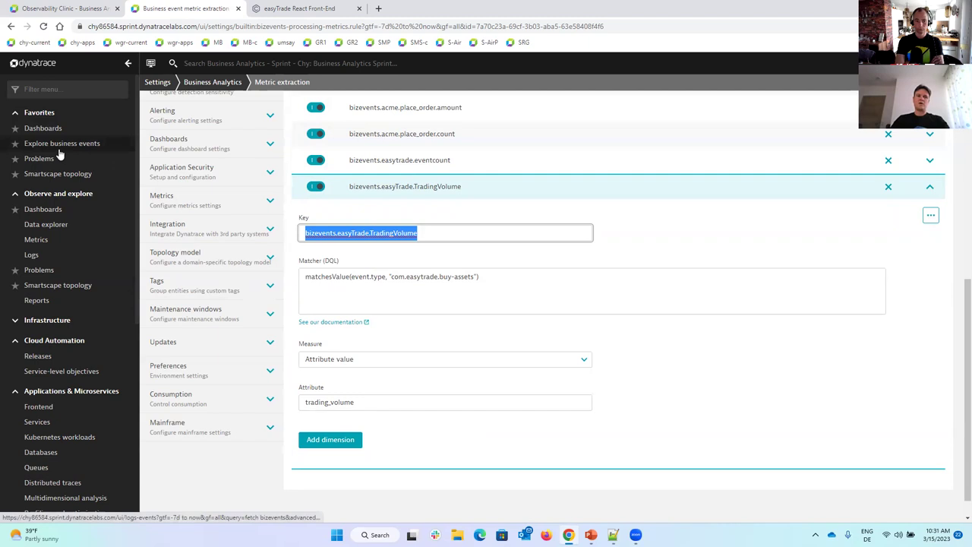
Open the Data explorer in a new browser tab, keeping the metric extraction page open.
left_click(47, 224)
right_click(47, 224)
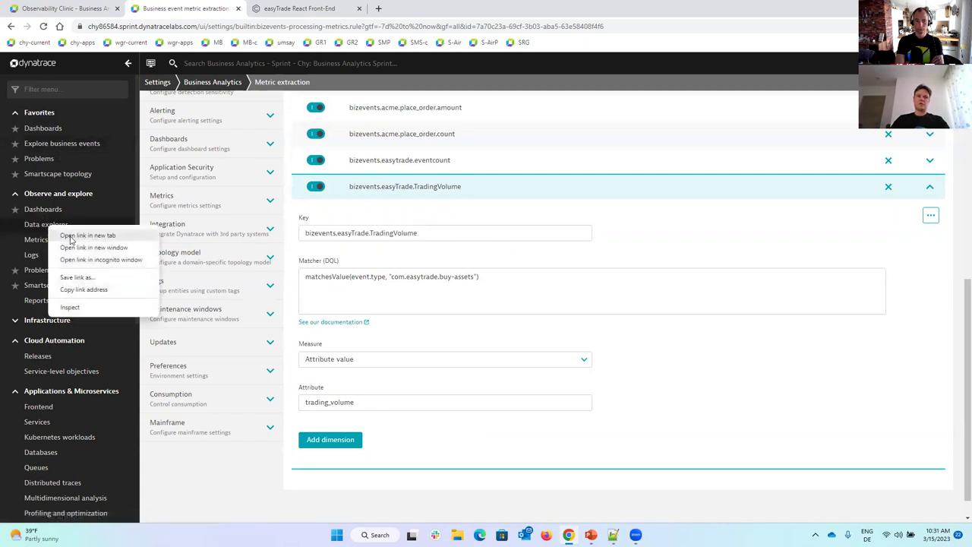
left_click(72, 234)
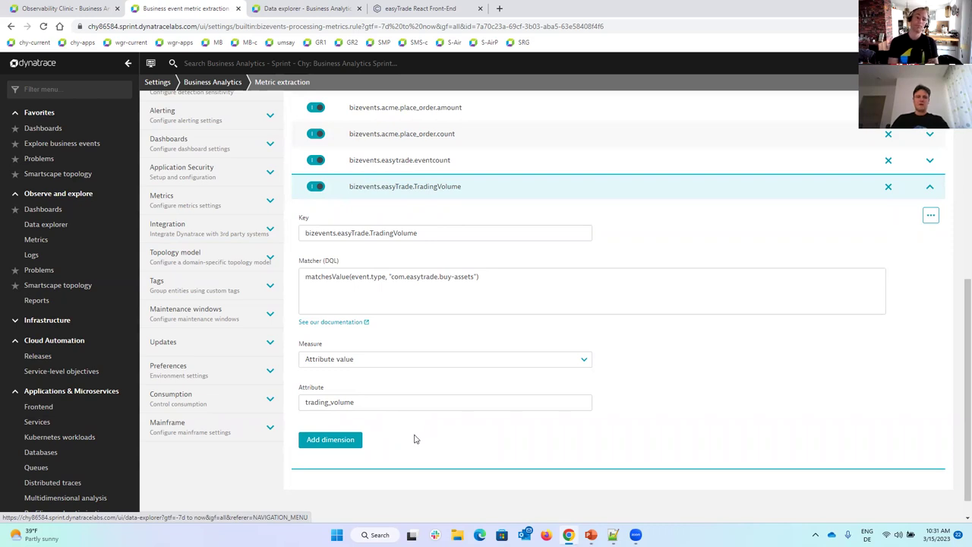
left_click(338, 444)
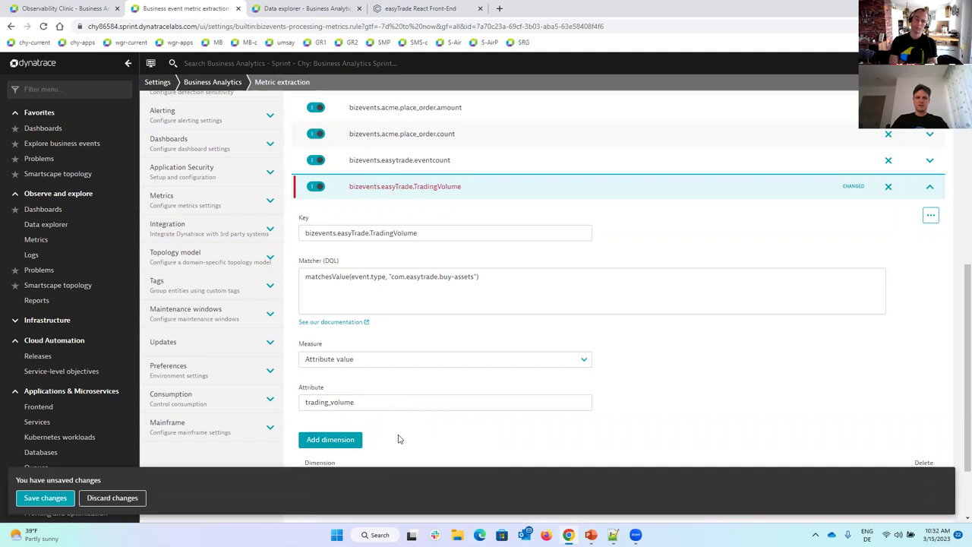
scroll(399, 434, "down", 1)
left_click(408, 391)
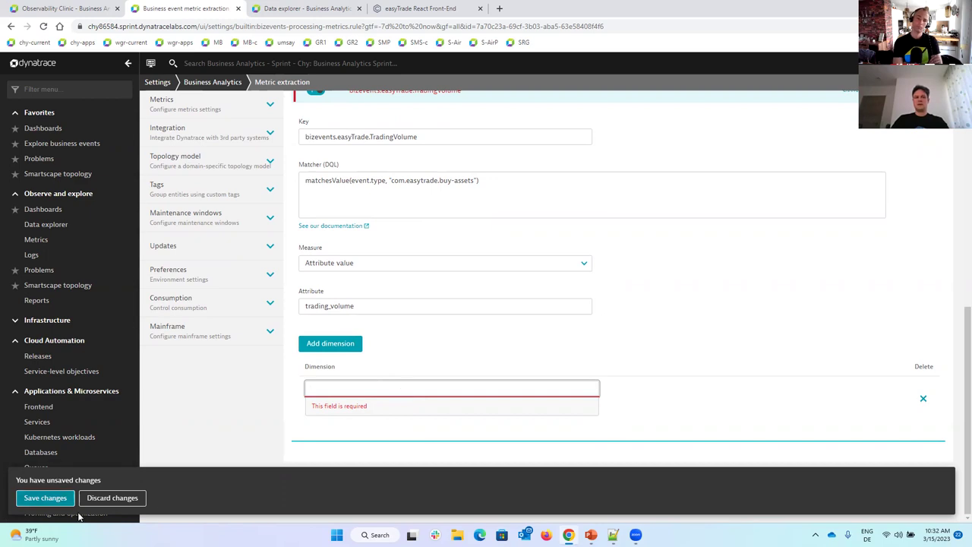
left_click(137, 499)
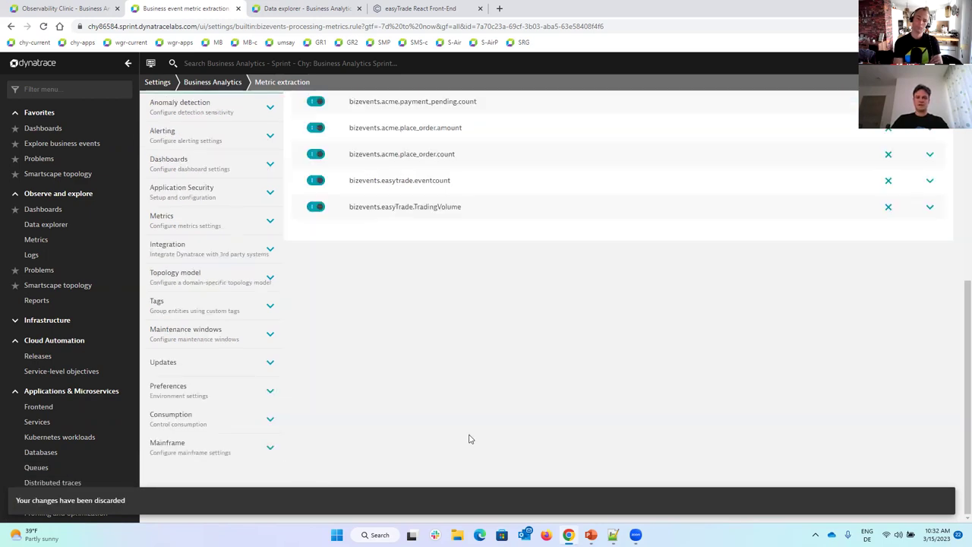
Query the bizevents.easyTrade.TradingVolume metric in the Data explorer and view its graph.
left_click(308, 9)
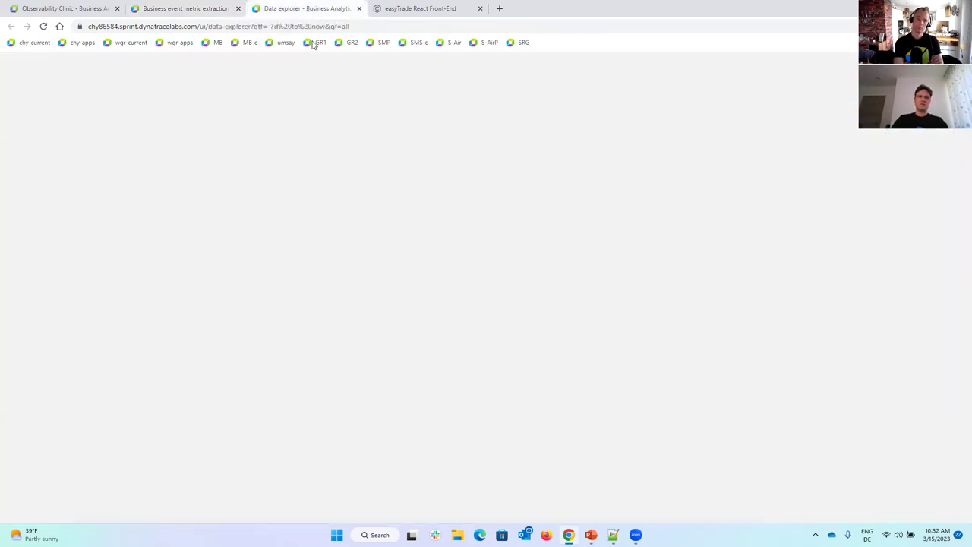
left_click(227, 194)
key("ctrl+v")
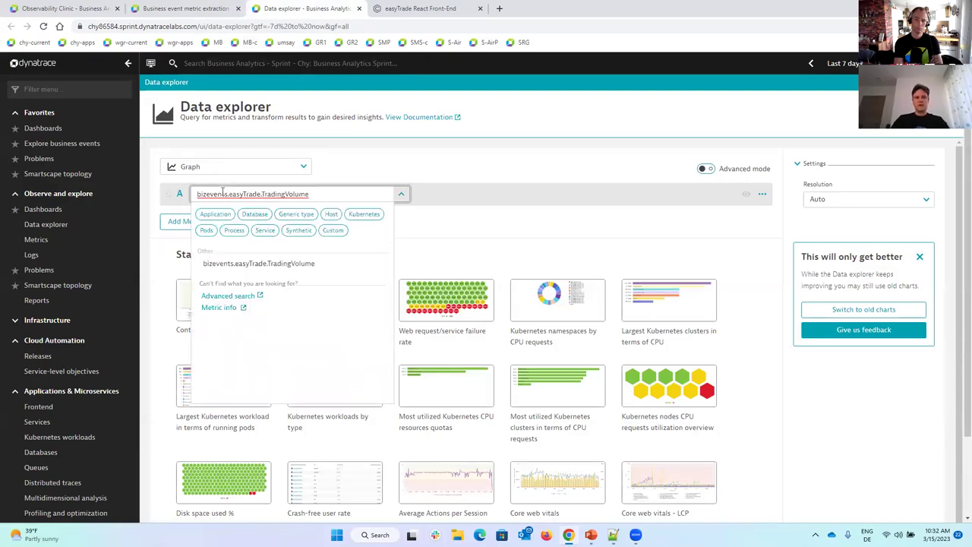
left_click(238, 263)
left_click(237, 224)
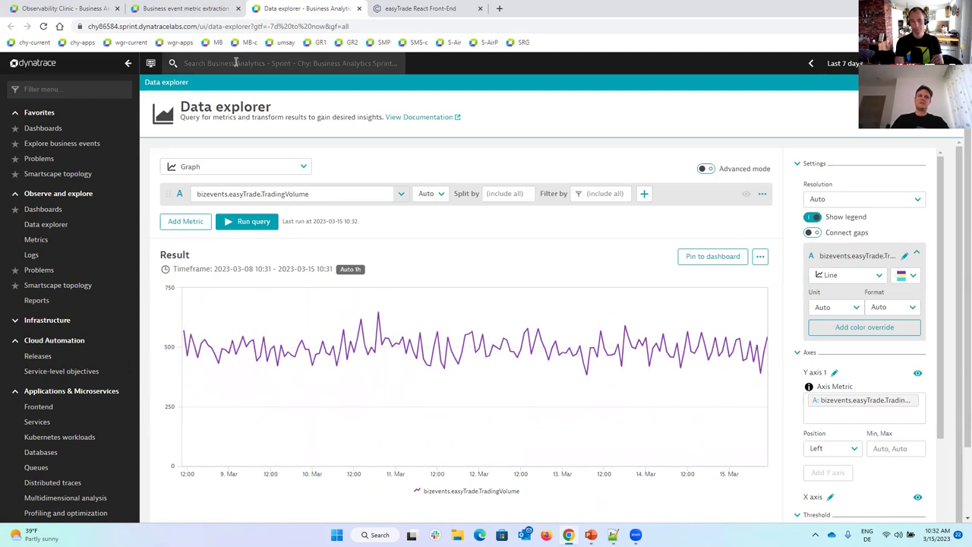
Search the environment for "bus" to reach the business analytics settings, and open the Metric events settings under Anomaly detection.
type("bus")
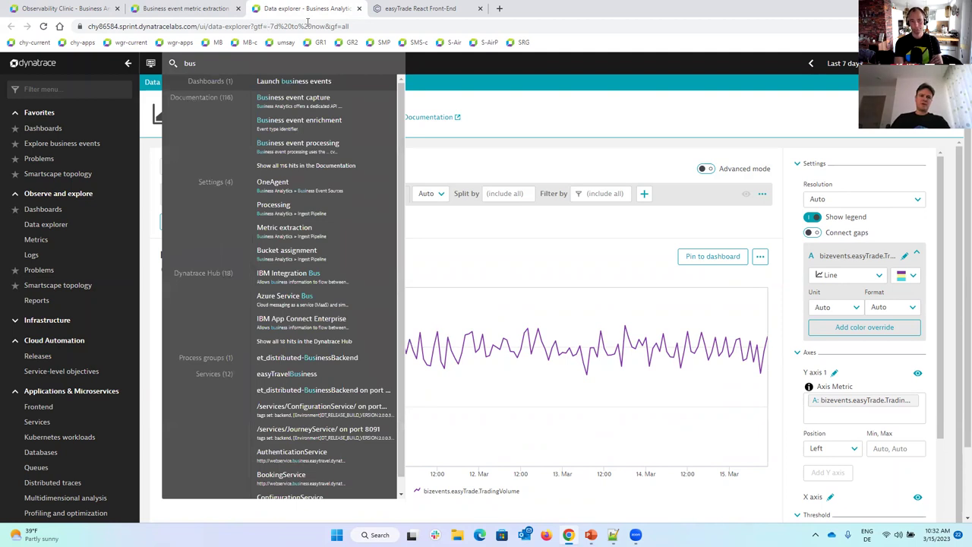
left_click(304, 240)
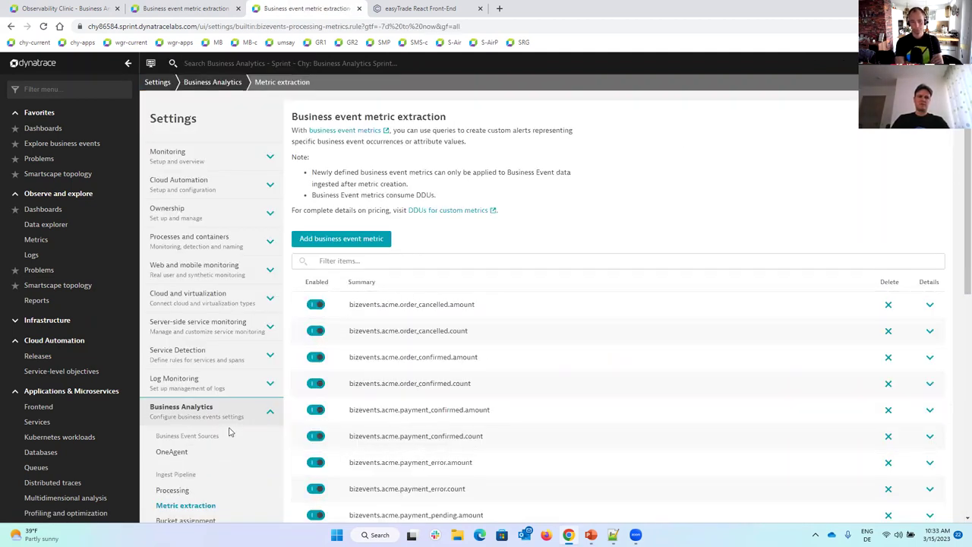
scroll(215, 351, "down", 1)
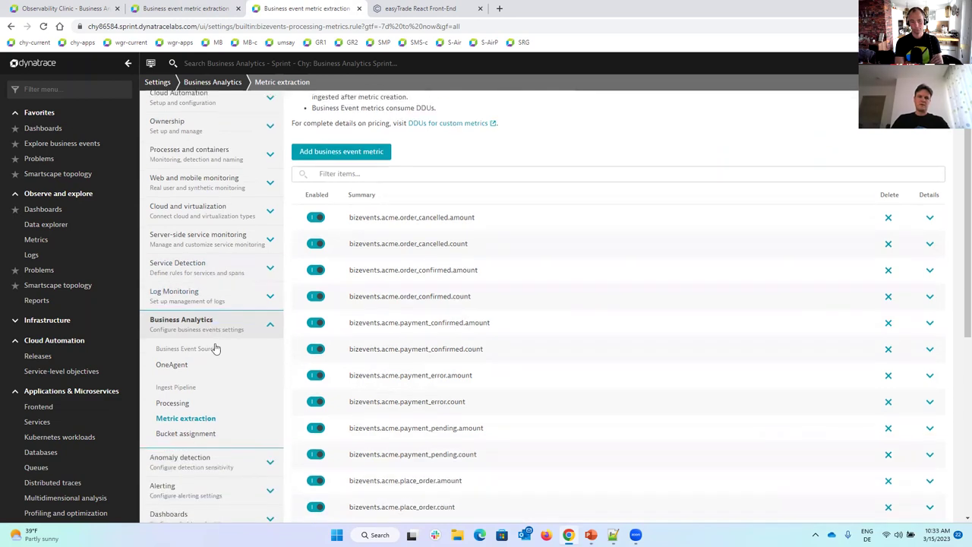
scroll(215, 348, "down", 1)
scroll(216, 343, "down", 1)
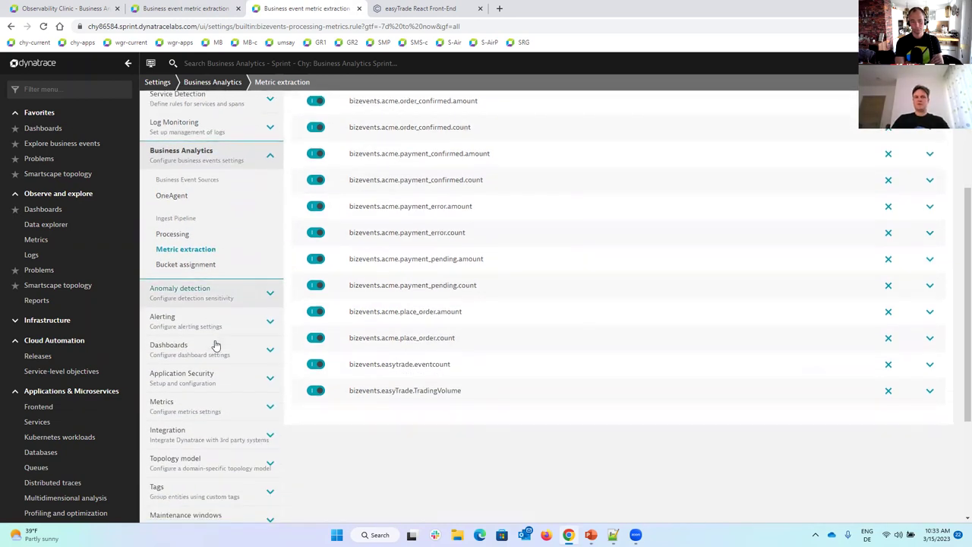
scroll(215, 345, "down", 1)
left_click(240, 258)
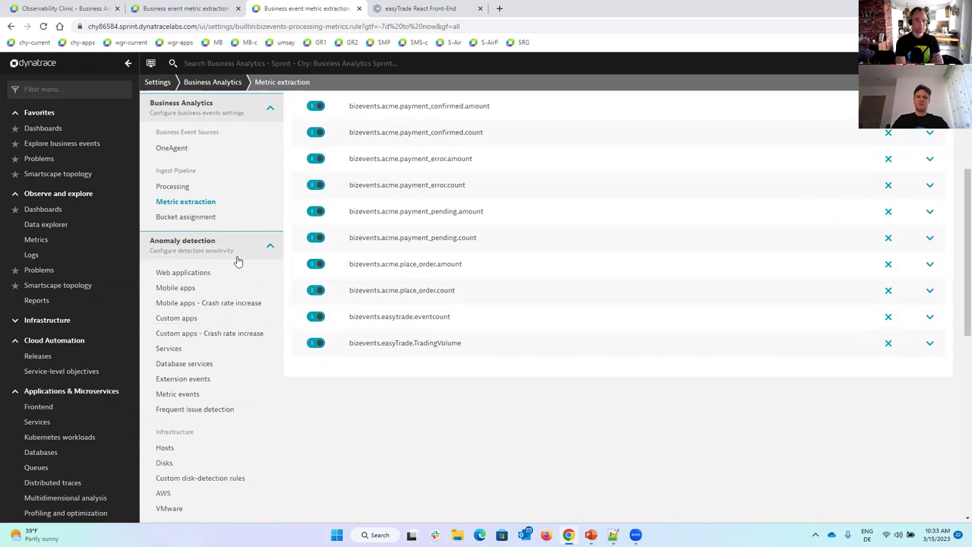
left_click(188, 396)
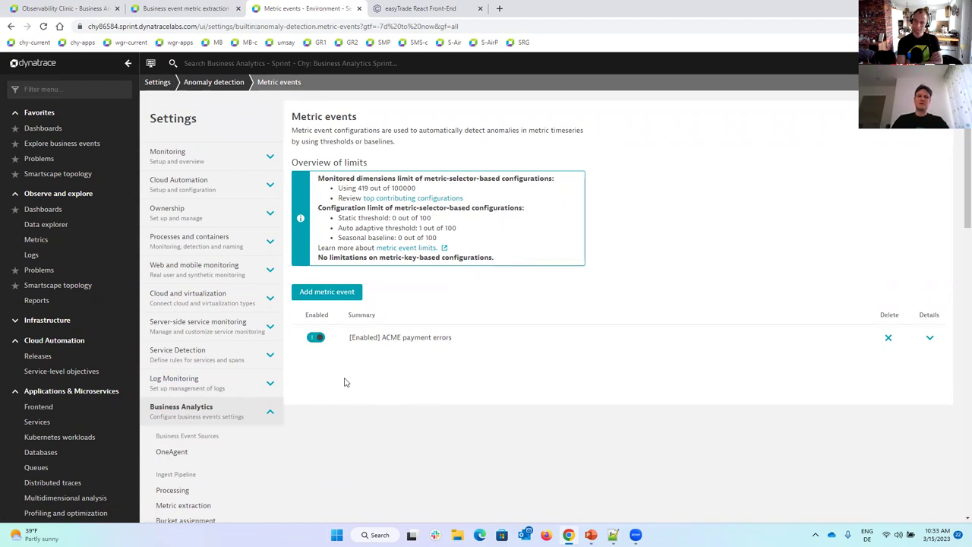
Add a new metric event with the summary "Trading volume out of band".
left_click(334, 293)
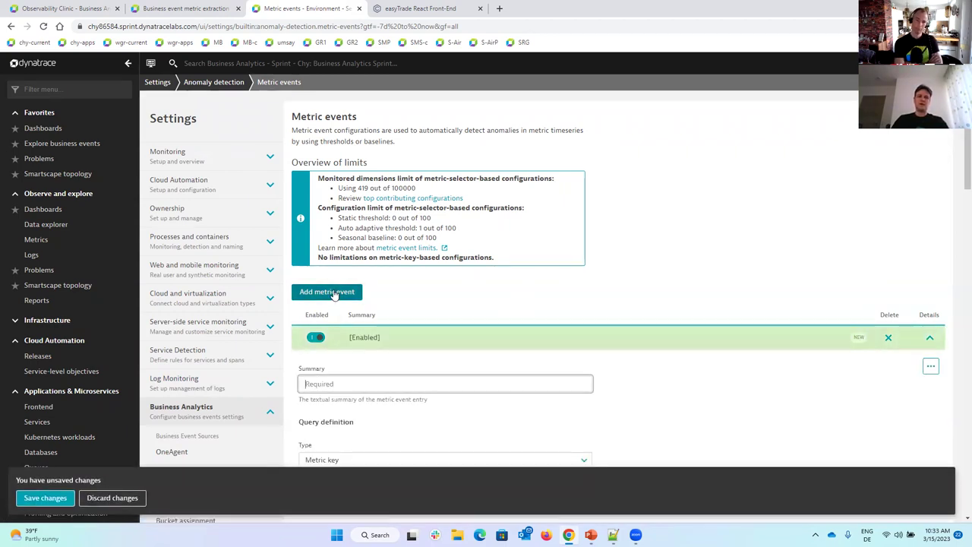
scroll(425, 289, "down", 2)
left_click(380, 233)
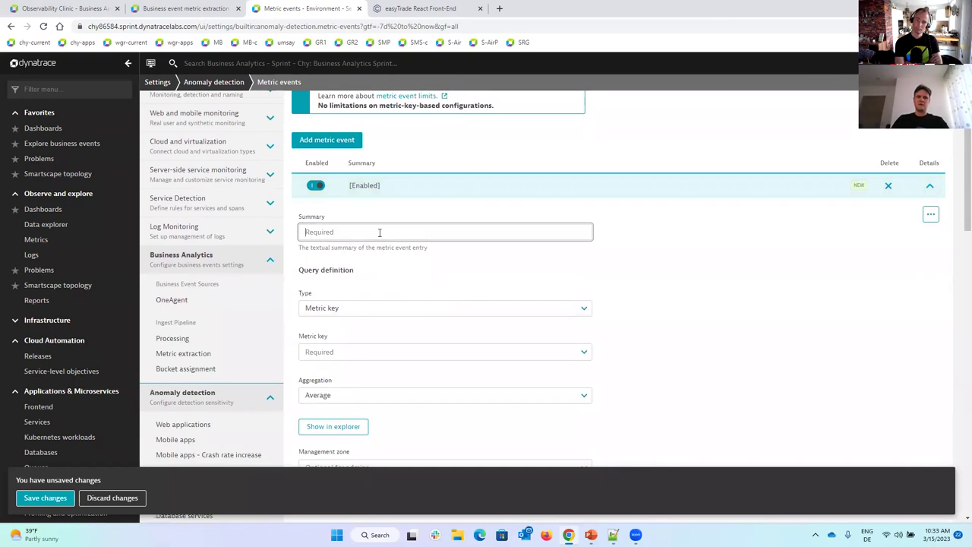
type("Trading")
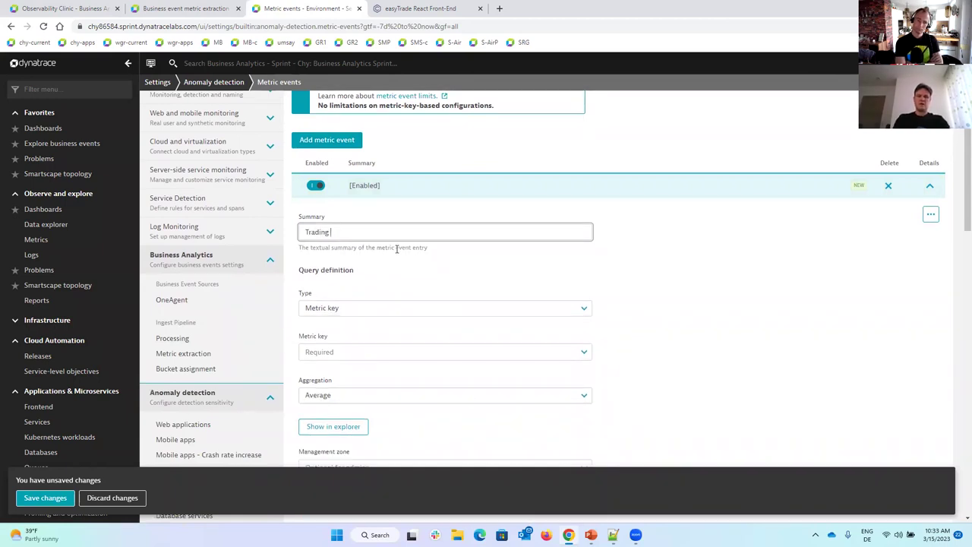
type(" volume o")
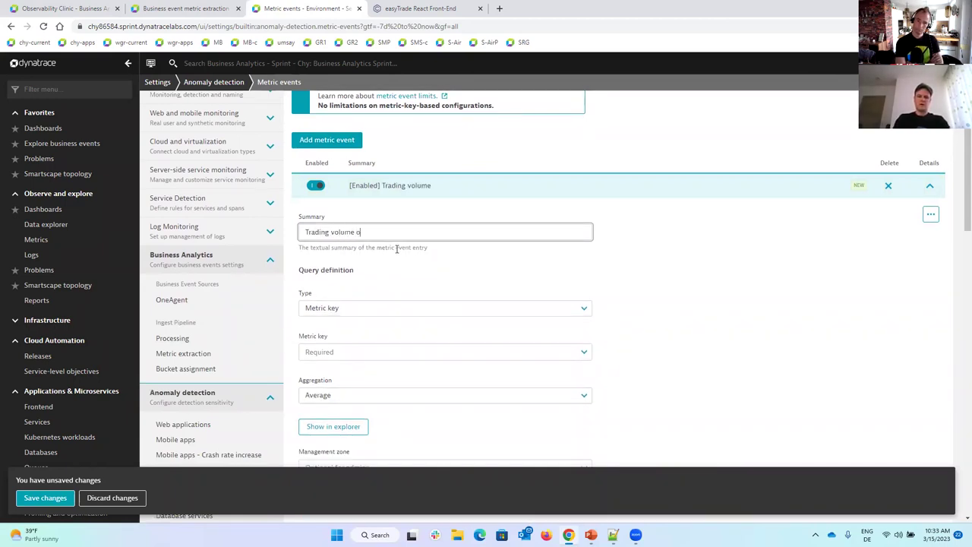
type("ut of band")
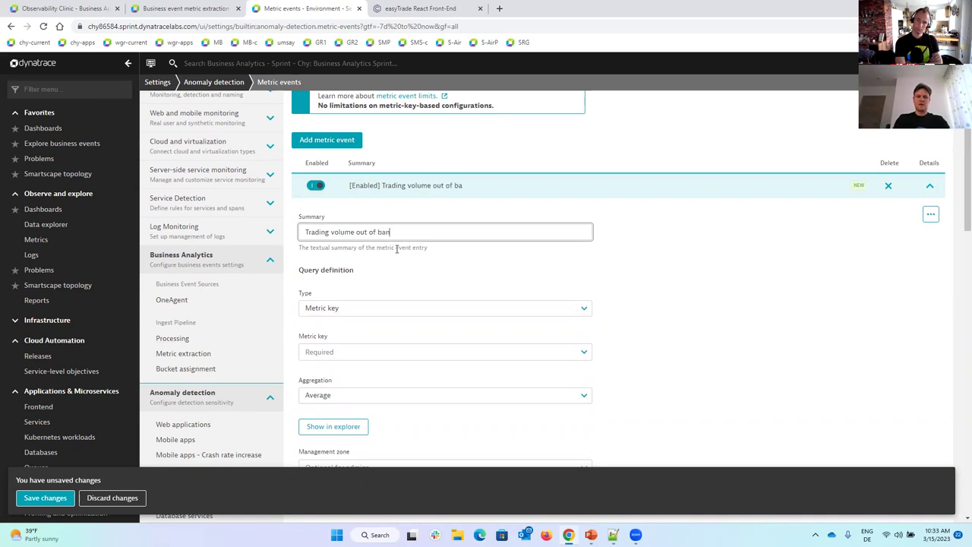
Define the event's query as a Metric selector using the copied key bizevents.easyTrade.TradingVolume.
left_click(382, 310)
left_click(371, 342)
left_click(386, 351)
key("ctrl+v")
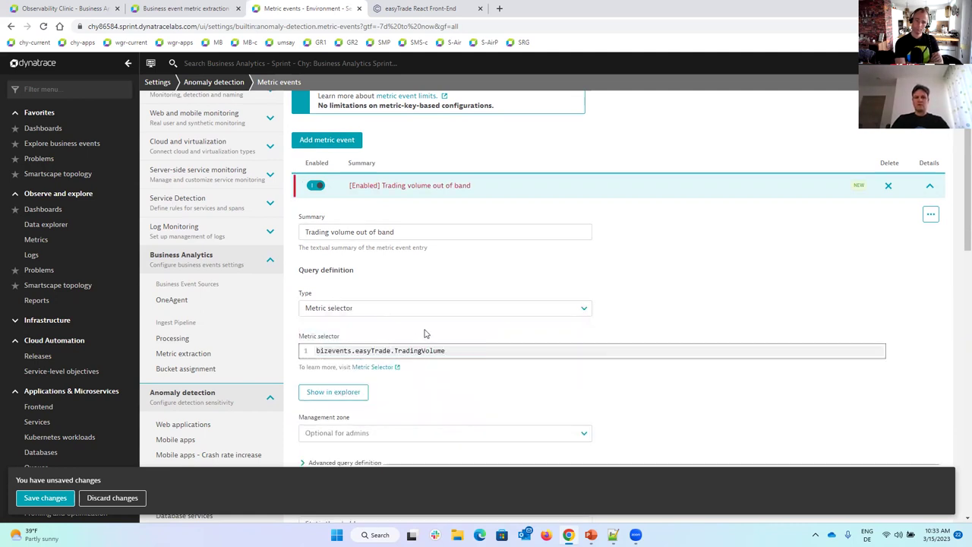
Set the monitoring strategy's model type to Seasonal baseline and enable alerting on missing data.
scroll(423, 331, "down", 2)
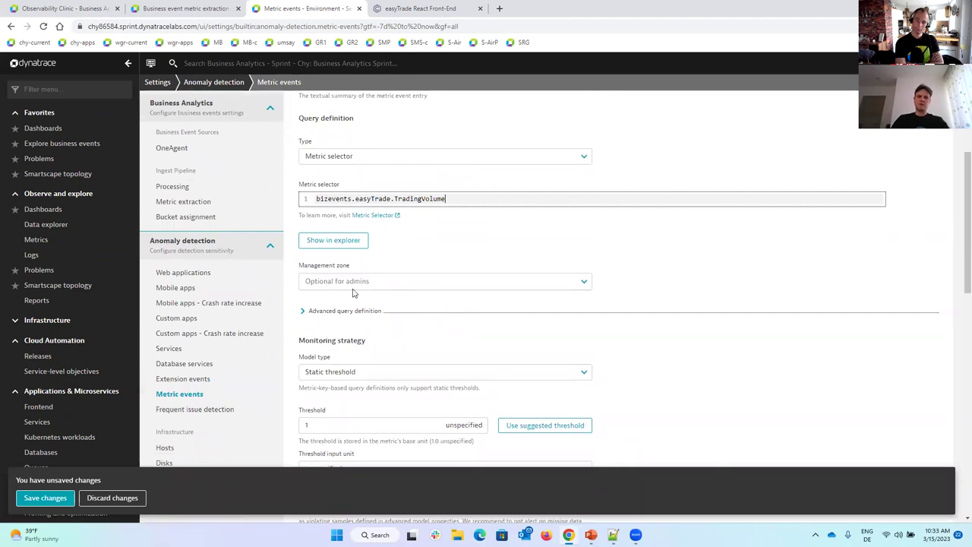
scroll(407, 317, "down", 2)
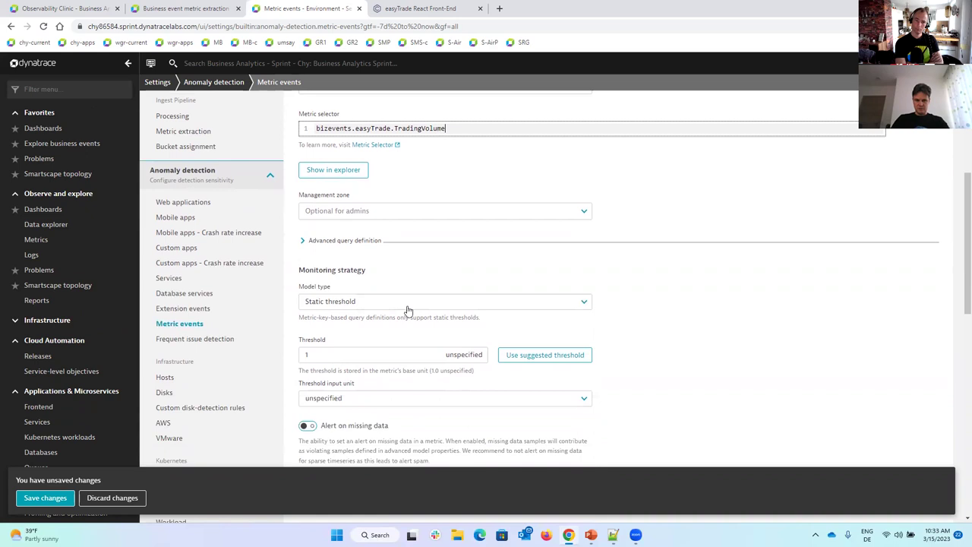
left_click(546, 227)
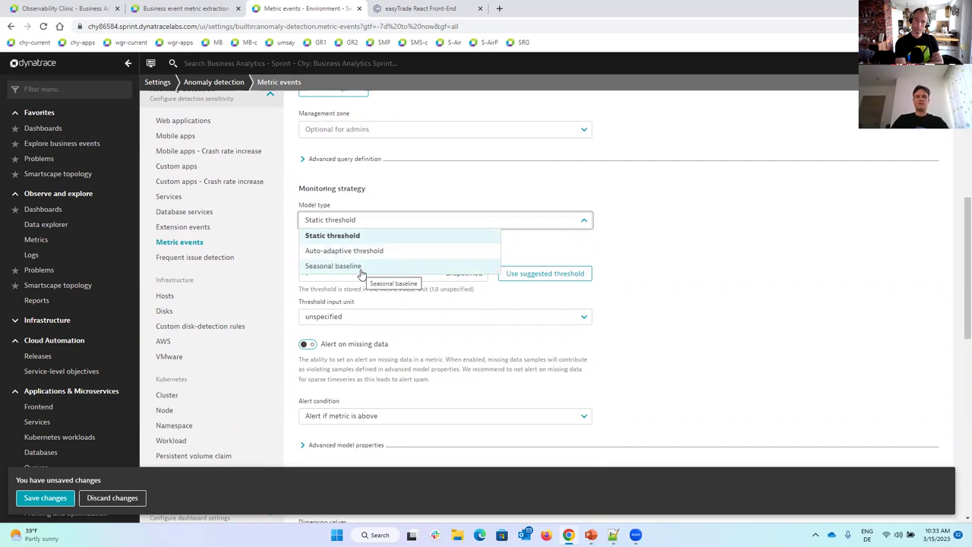
left_click(361, 270)
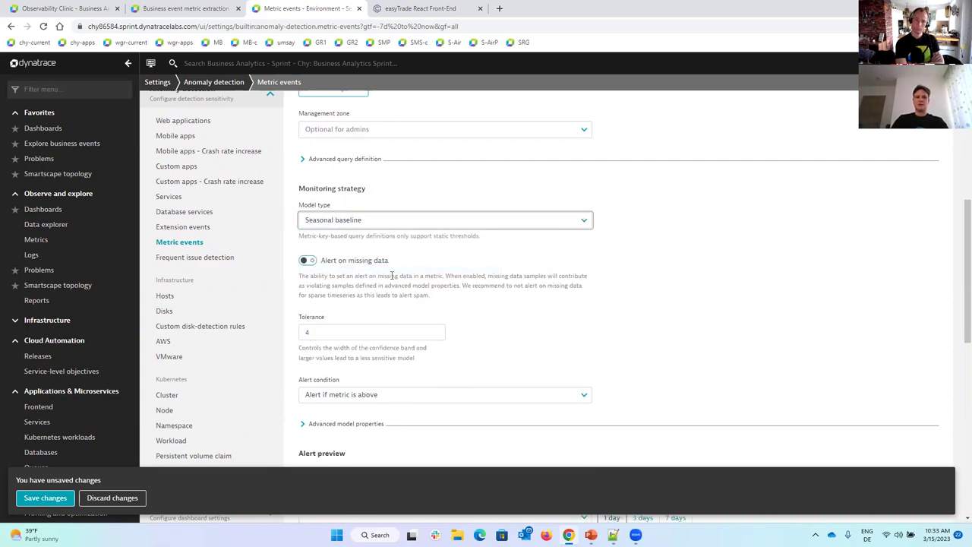
left_click(309, 262)
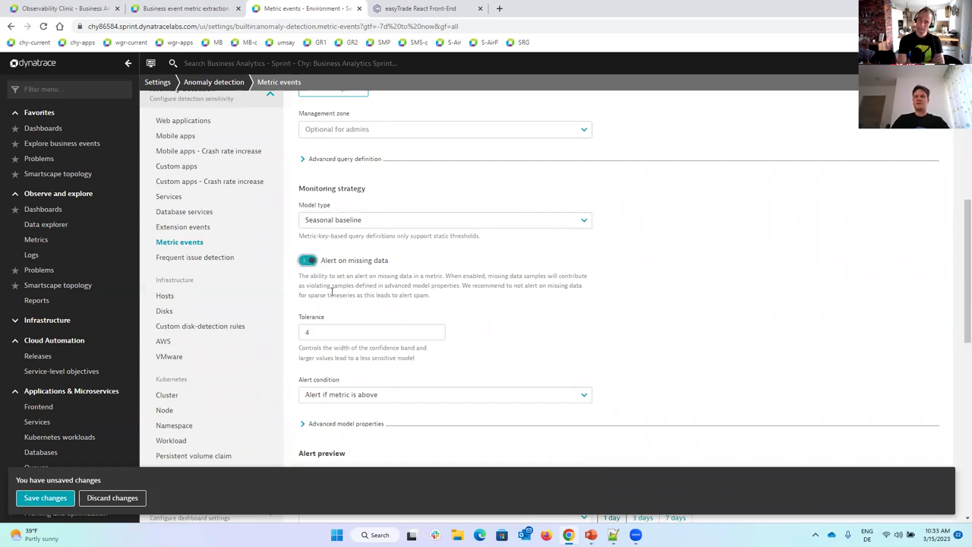
Set the metric event's alert condition to "Alert if metric is outside".
scroll(338, 287, "down", 2)
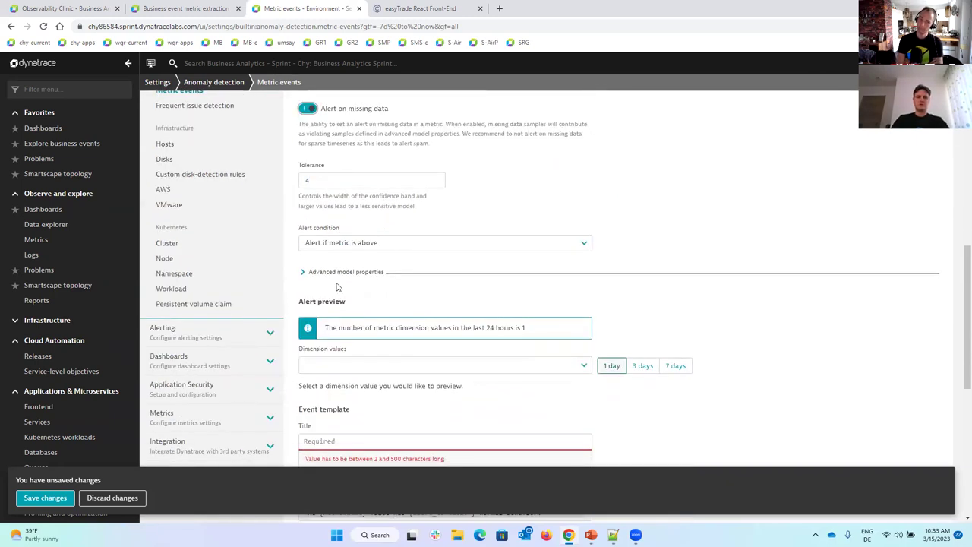
left_click(376, 249)
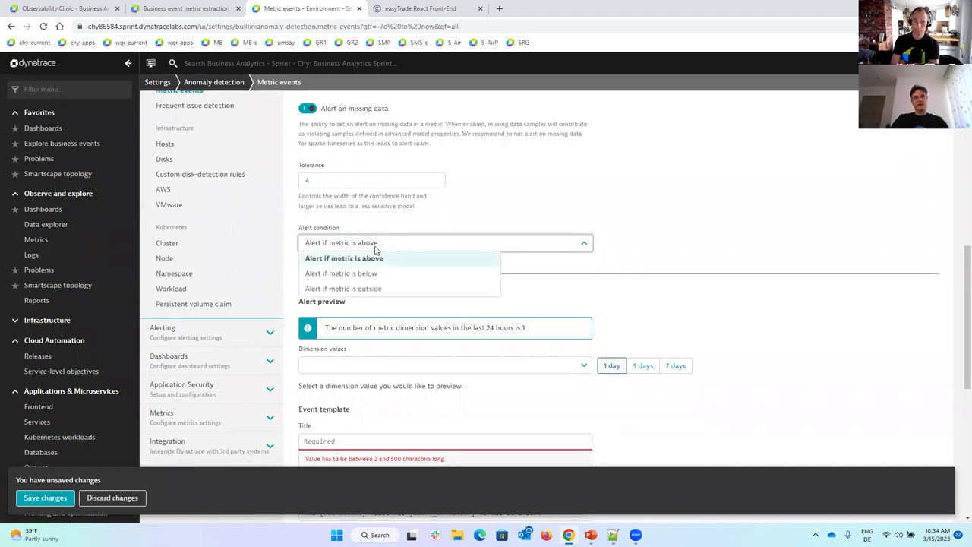
left_click(374, 290)
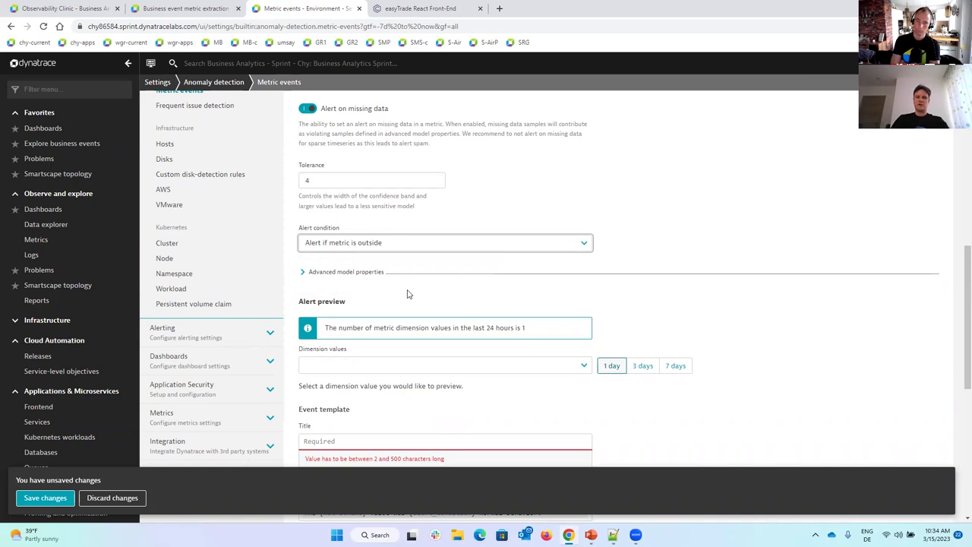
Enter the event template title as the two presenters' first names joined by "&", followed by "having fun with alerts".
scroll(407, 293, "down", 3)
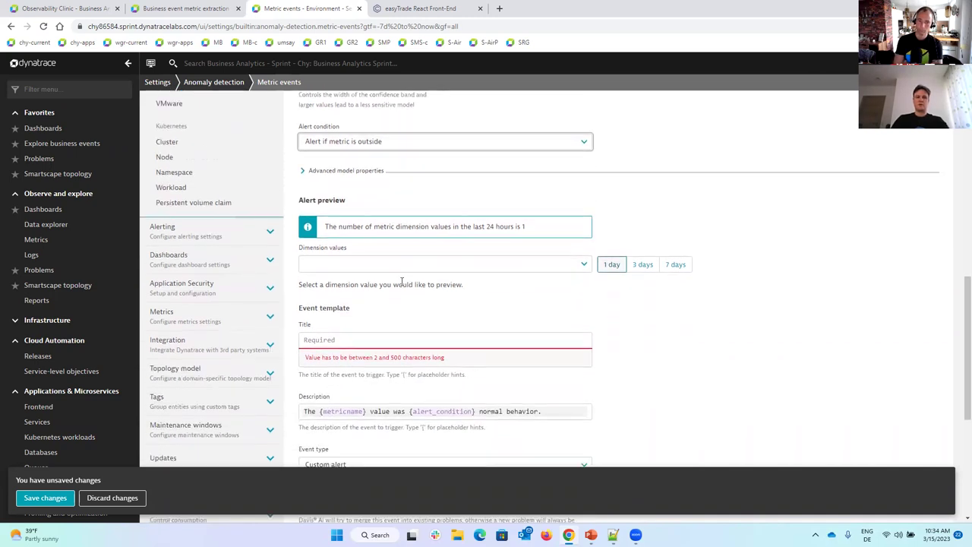
scroll(408, 284, "down", 3)
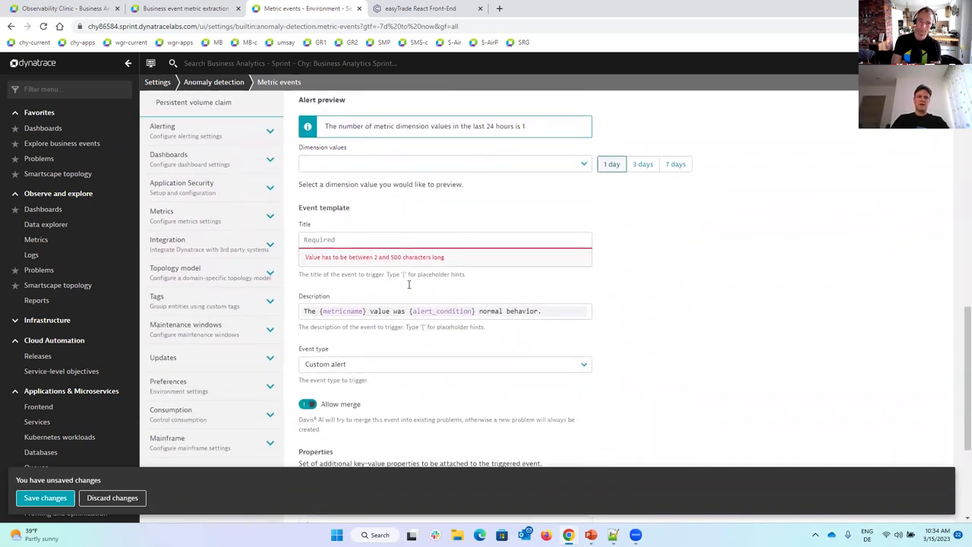
left_click(371, 187)
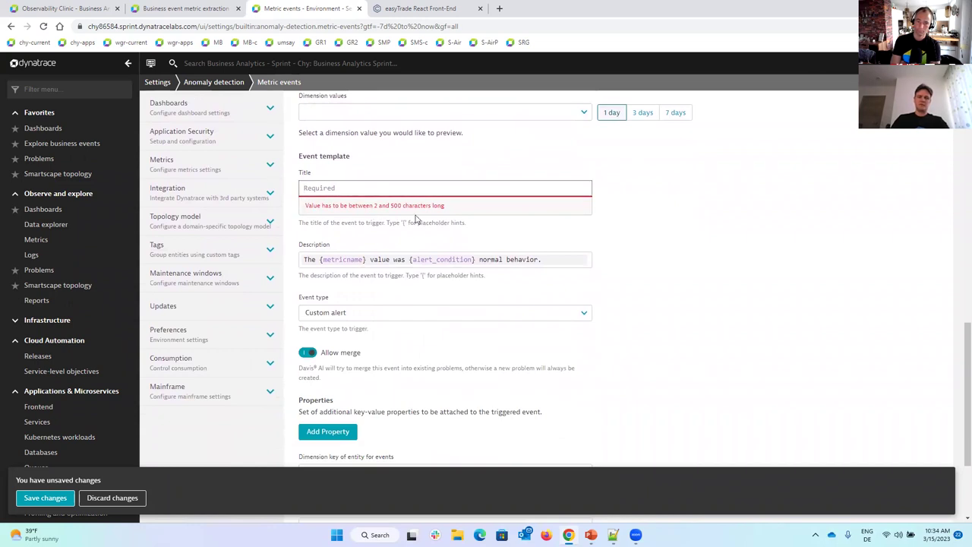
type("An")
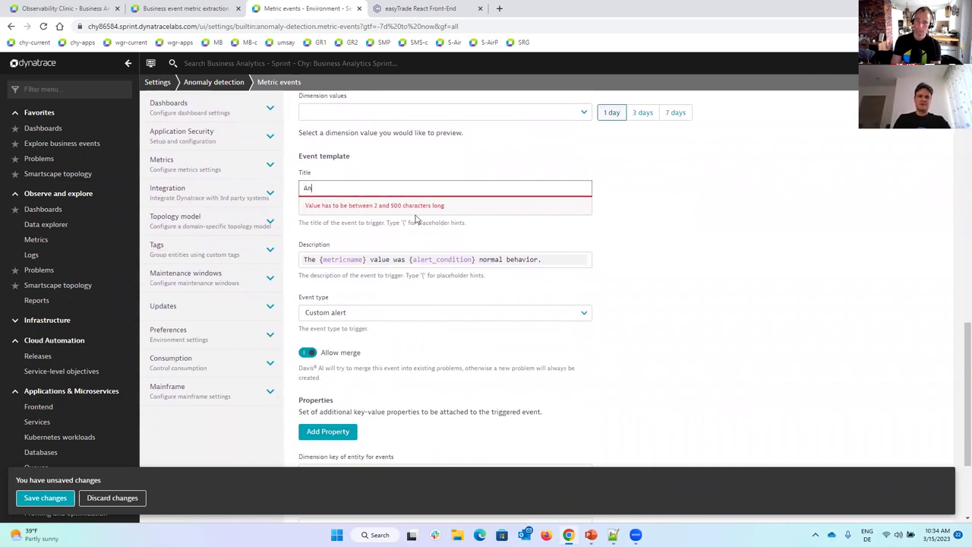
type("di & ")
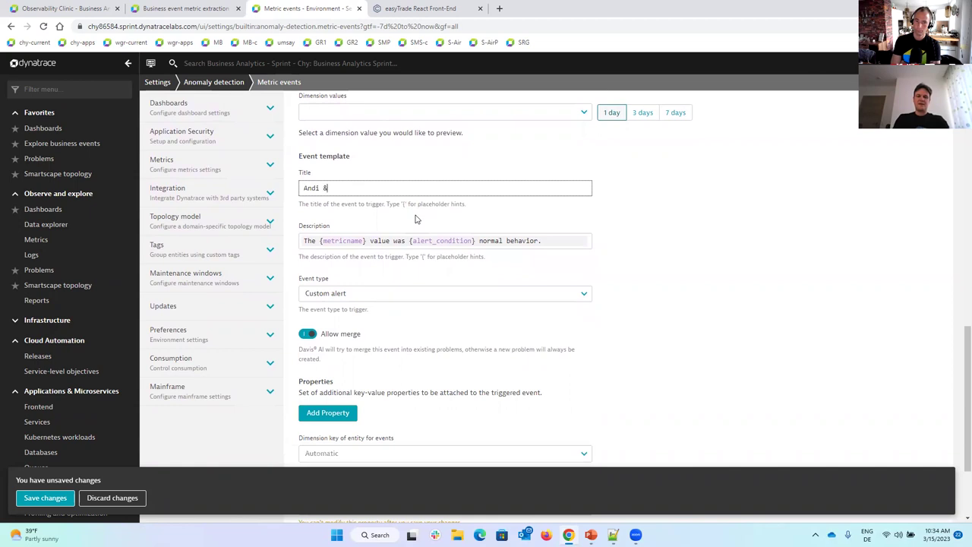
type("Klaus having fun with alerts")
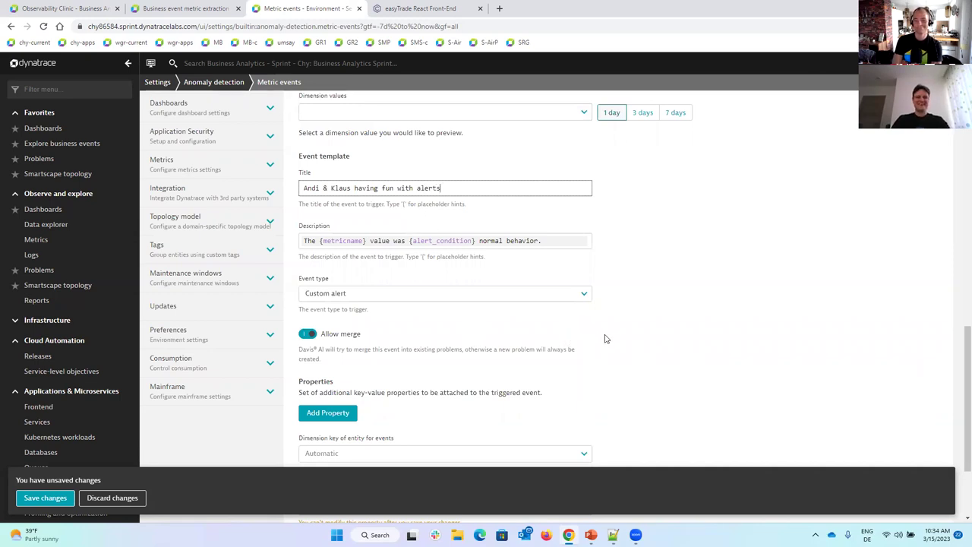
Set the event type to Availability and save the trading volume metric event.
left_click(589, 298)
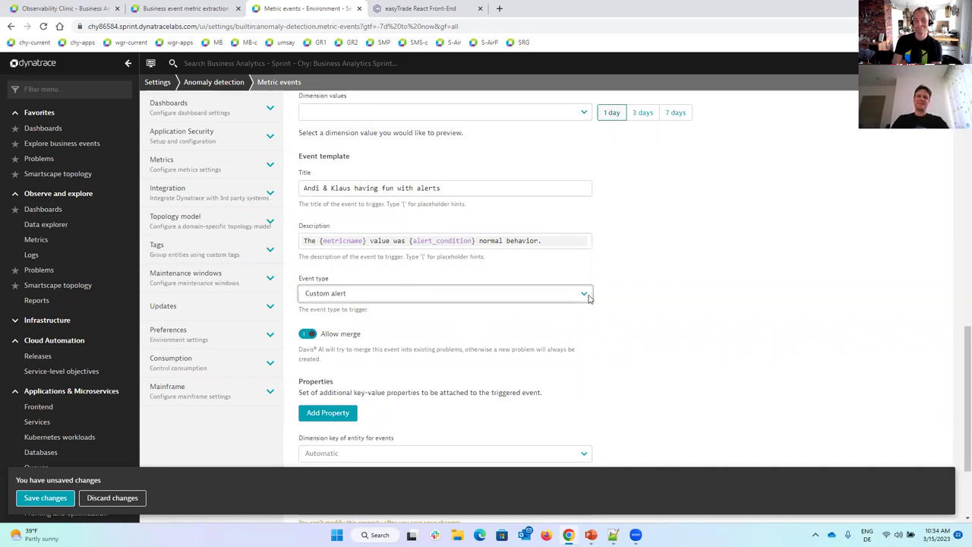
left_click(590, 298)
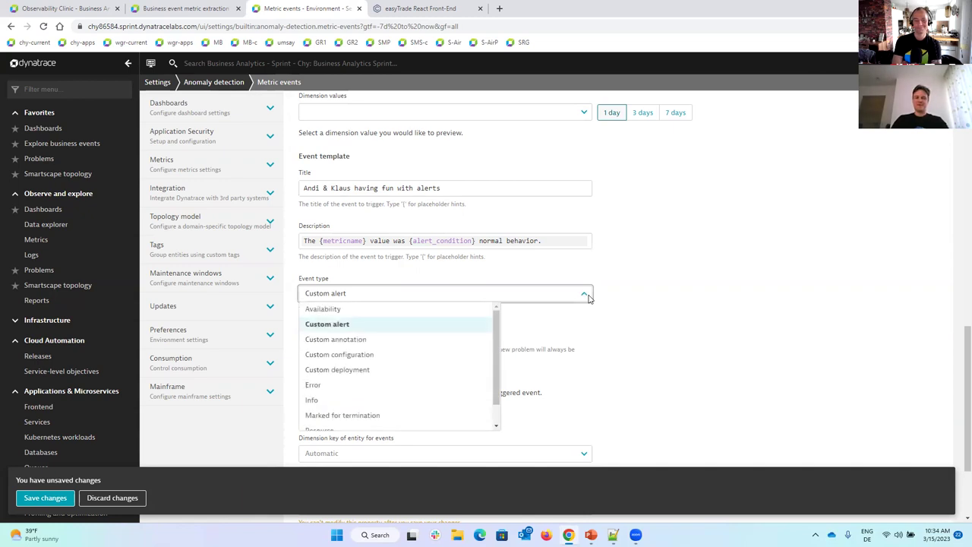
left_click(341, 310)
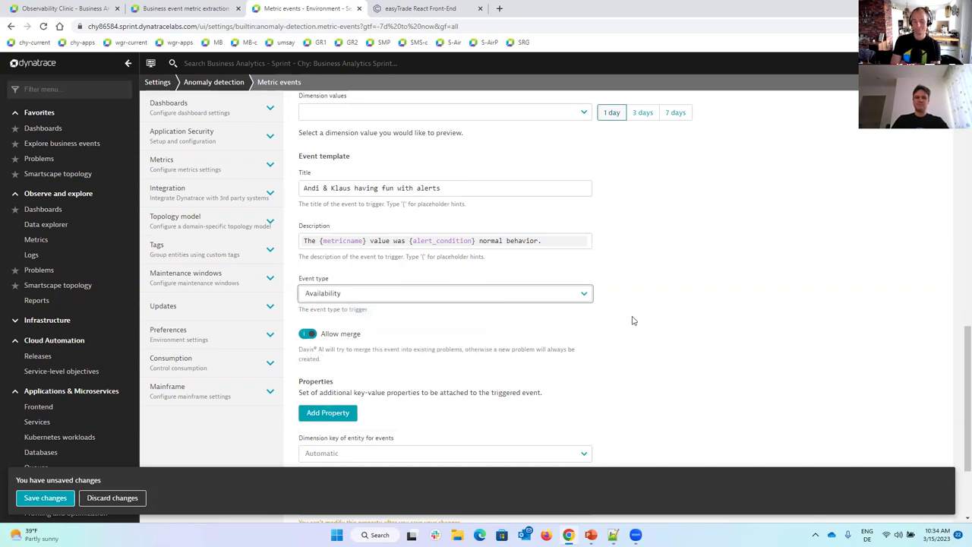
scroll(634, 320, "down", 1)
scroll(684, 312, "down", 1)
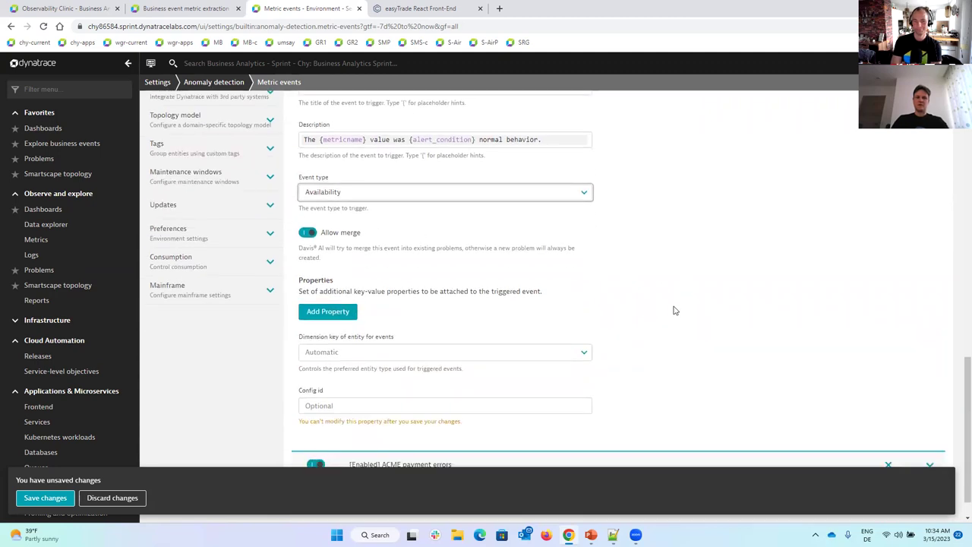
scroll(651, 296, "down", 1)
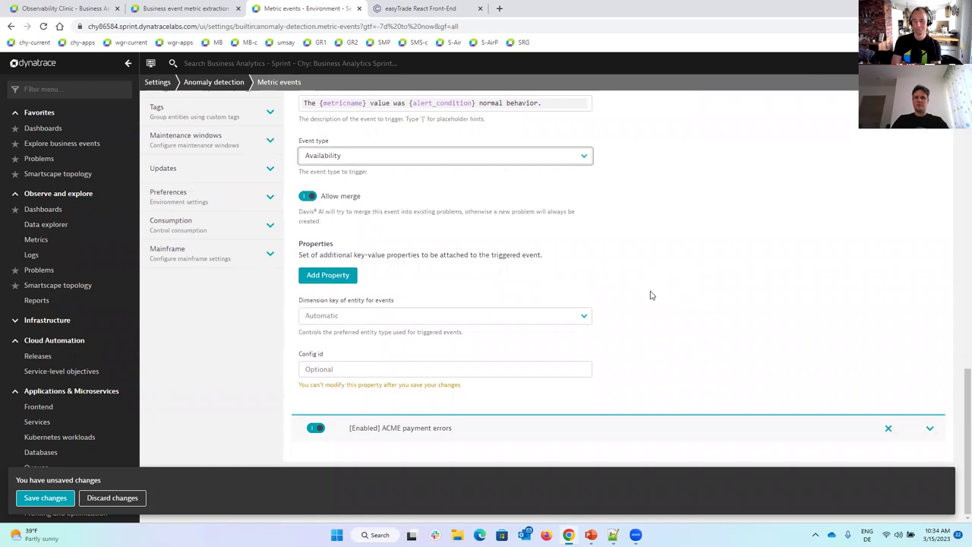
left_click(48, 499)
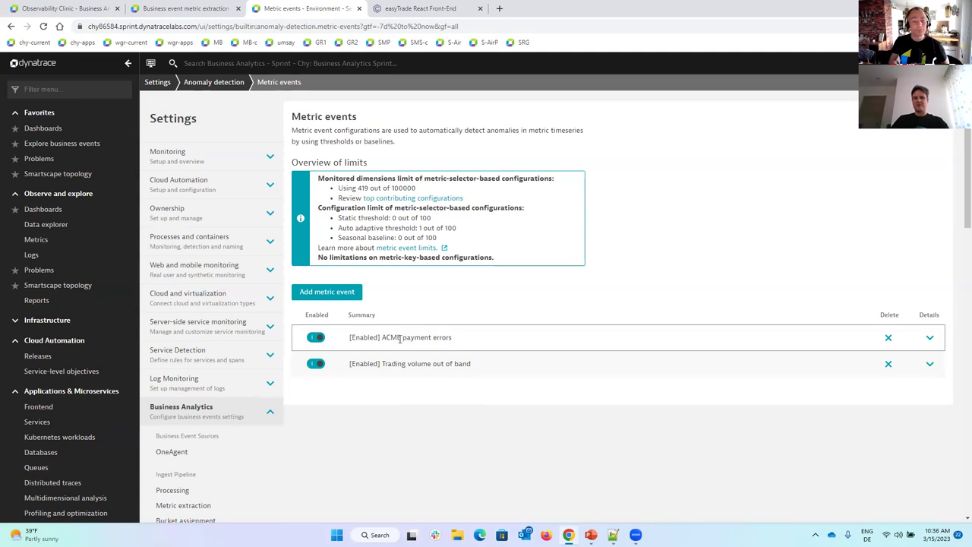
Examine the query definition and metric selector of the ACME payment errors metric event.
left_click(929, 337)
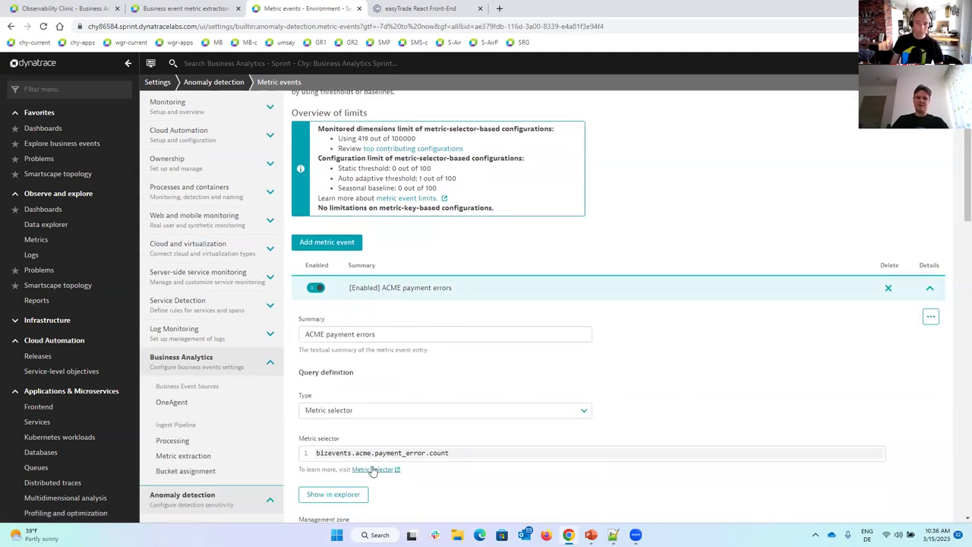
scroll(449, 460, "down", 2)
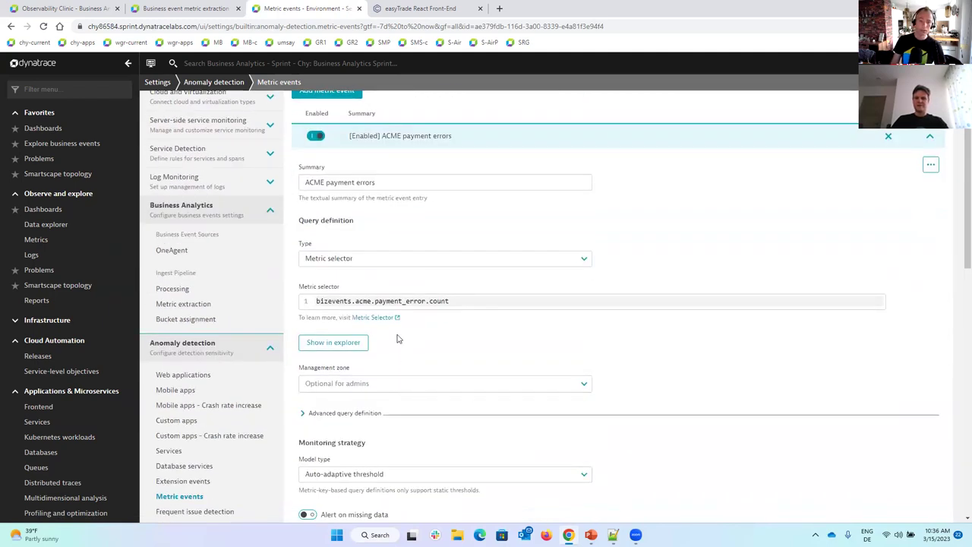
scroll(439, 361, "up", 1)
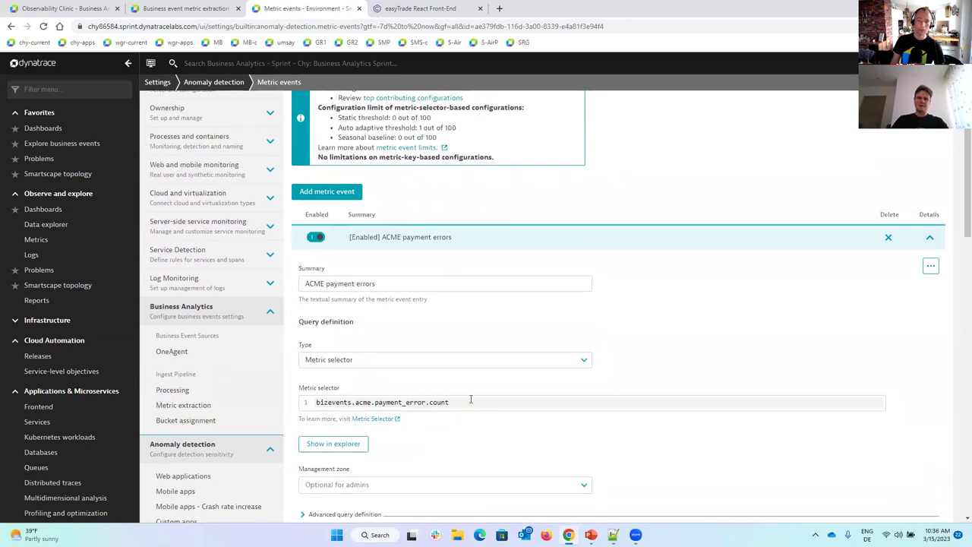
left_click_drag(470, 399, 315, 402)
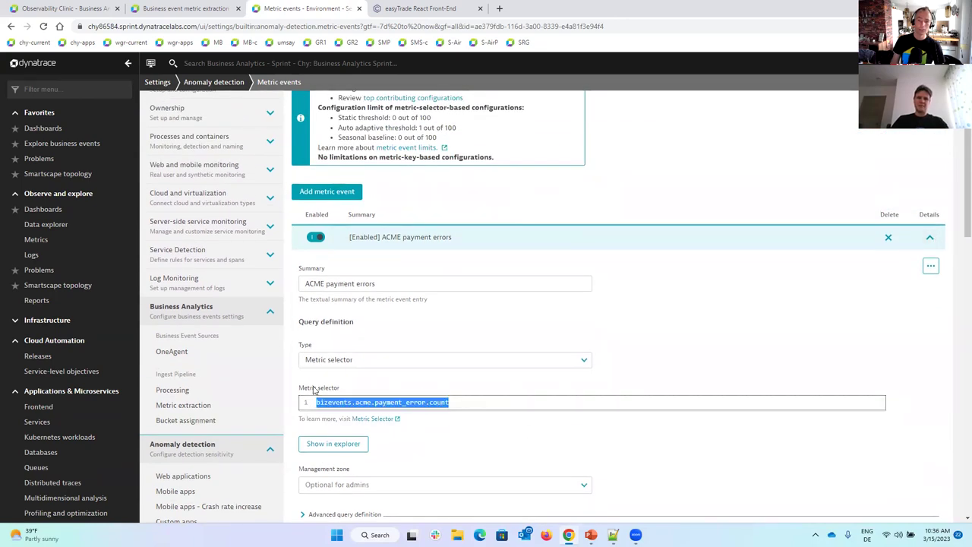
left_click(930, 238)
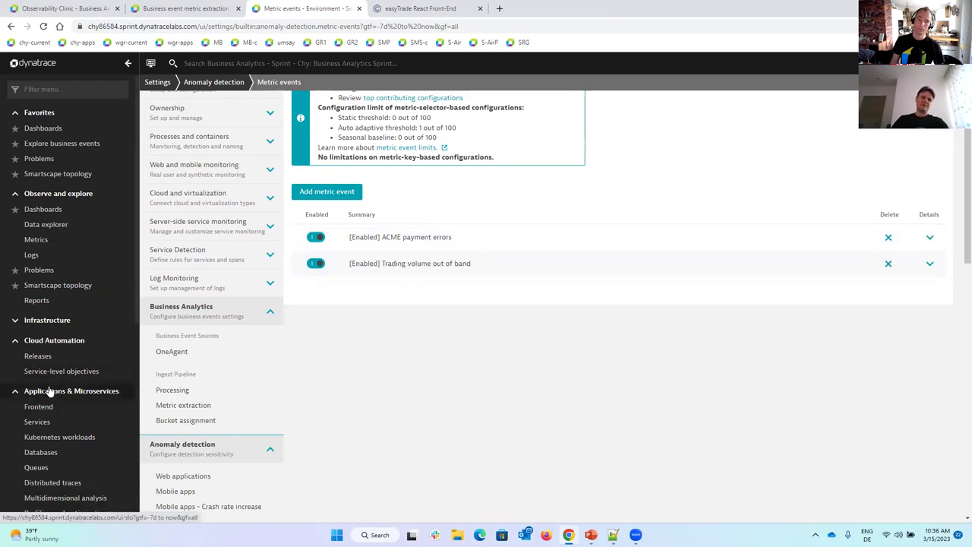
Examine the Payment Provider SLO's metric selector and graph in the service-level objectives.
left_click(72, 372)
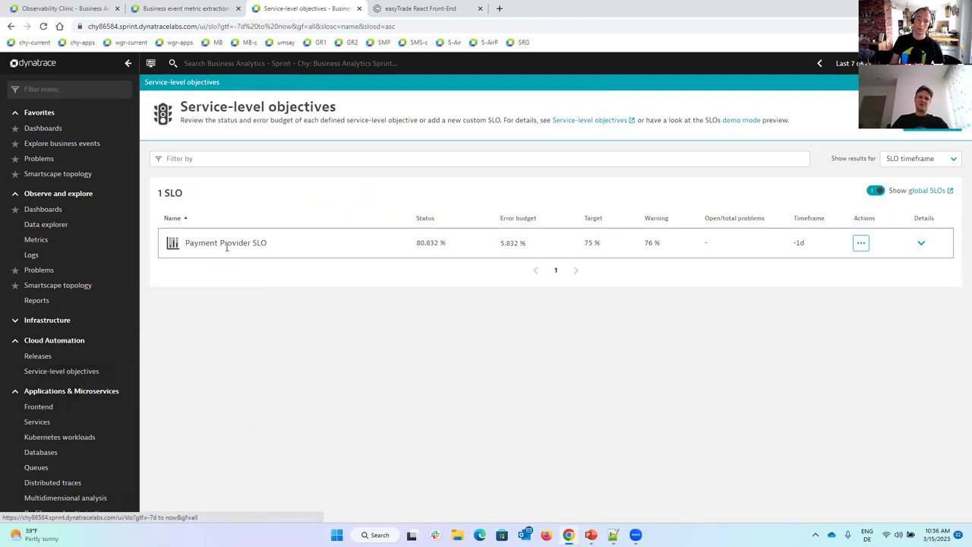
left_click(920, 244)
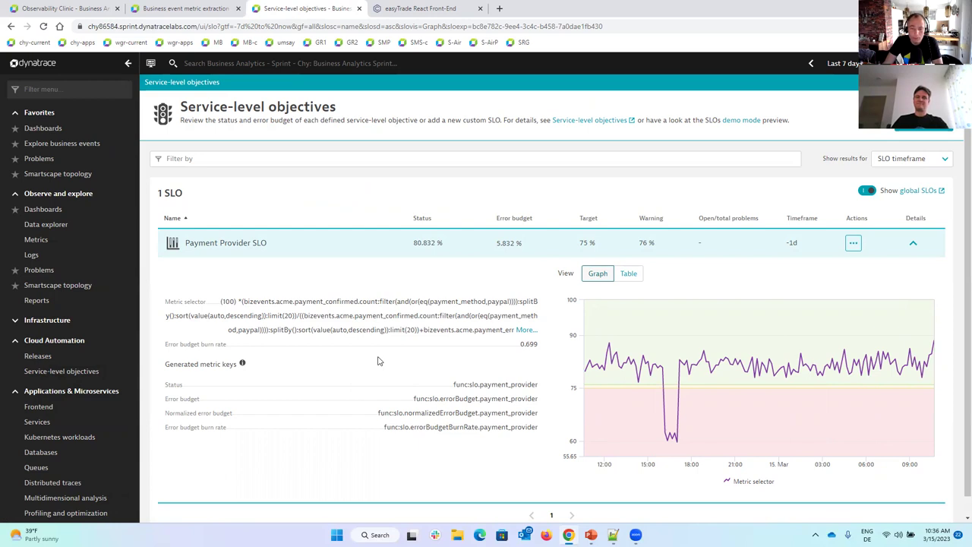
left_click(913, 247)
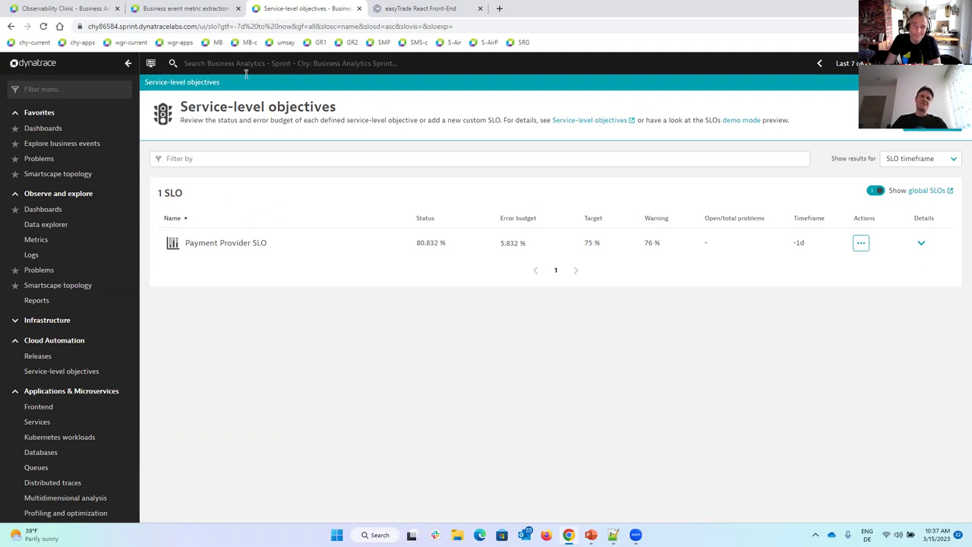
Open the Observability Clinic dashboard's "Store data for 3 years" use case and run its query counting business events by provider.
left_click(152, 63)
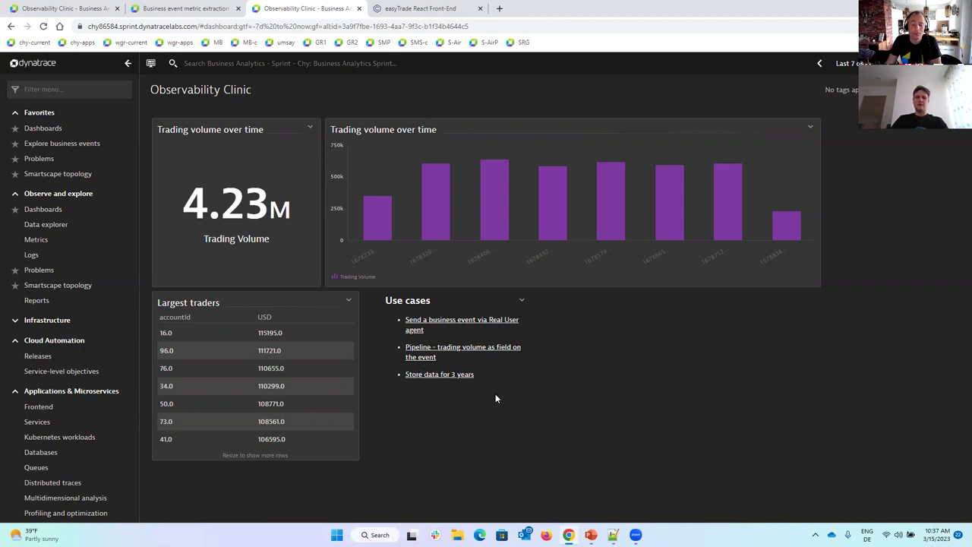
left_click(437, 375)
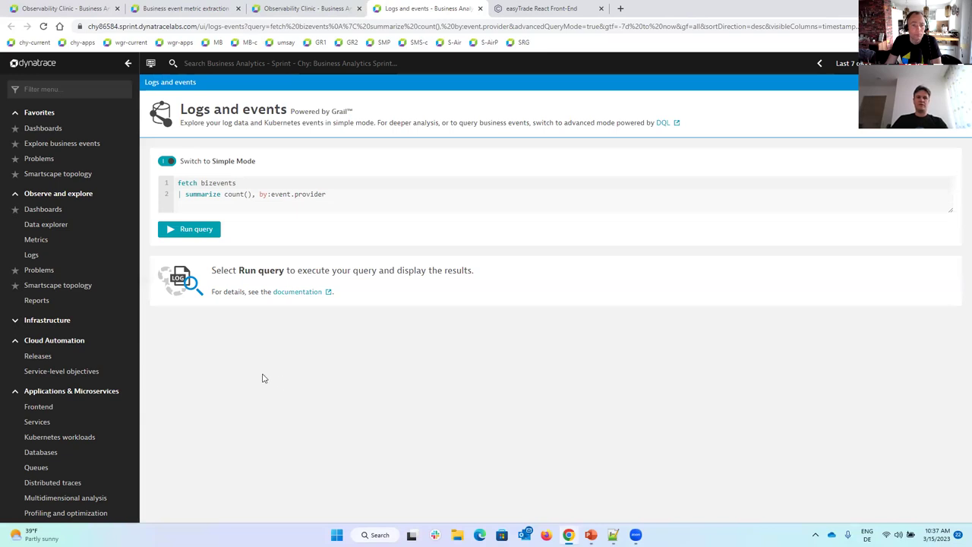
left_click(189, 236)
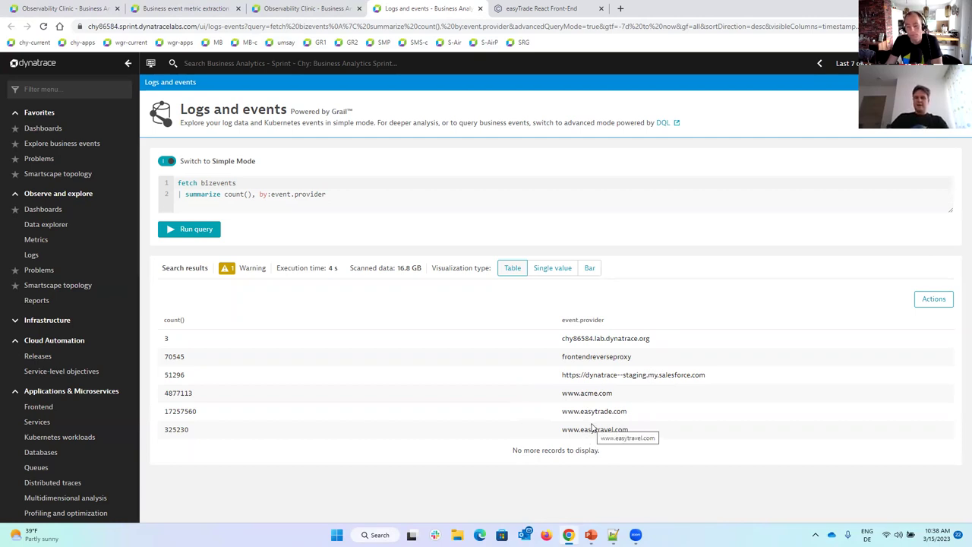
left_click_drag(627, 395, 562, 394)
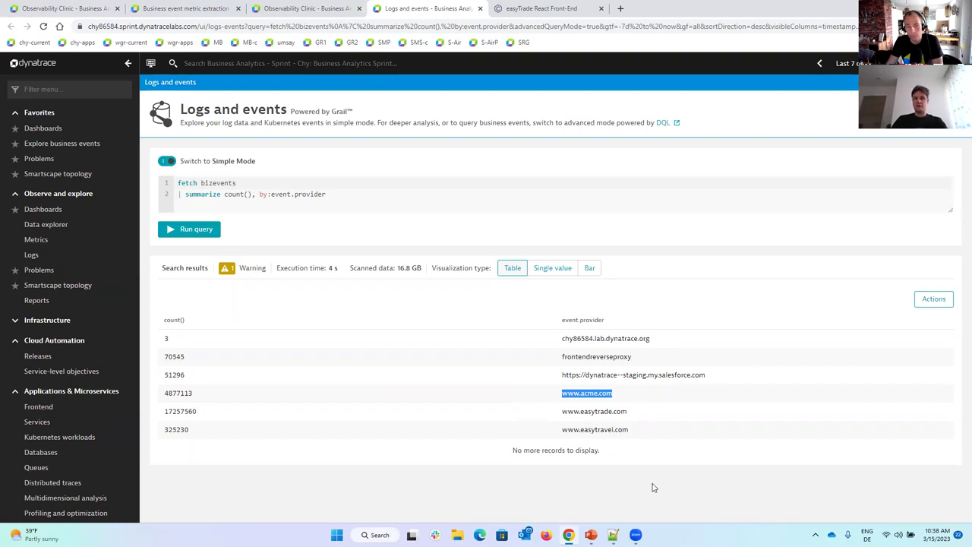
Search the environment for "business" and open the Business Analytics bucket assignment settings.
left_click(234, 67)
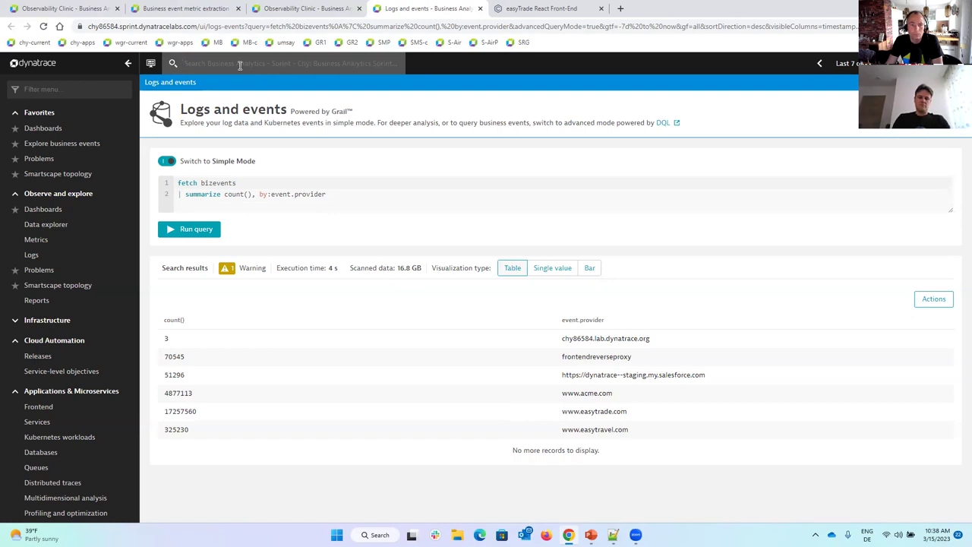
type("business")
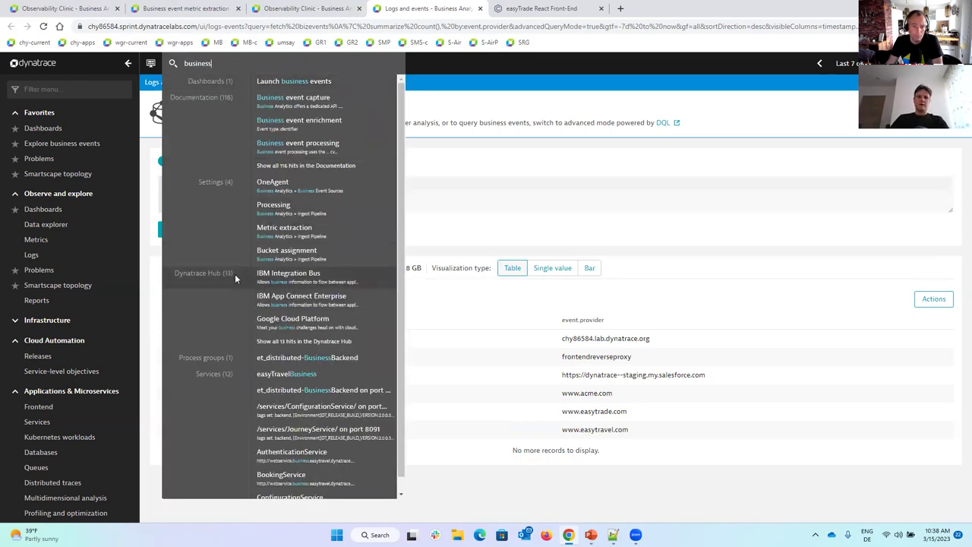
left_click(286, 253)
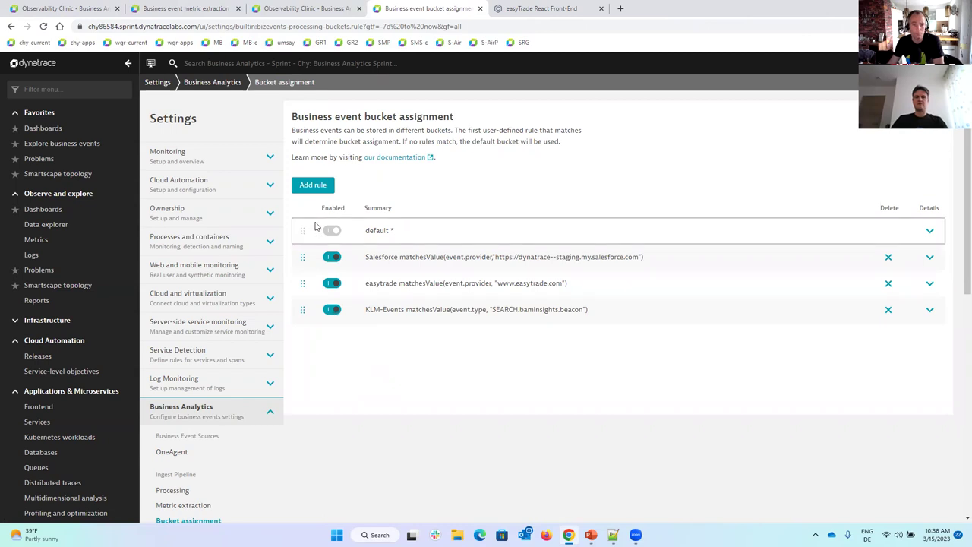
Add a bucket assignment rule named "Acme compliance 3 years".
left_click(312, 187)
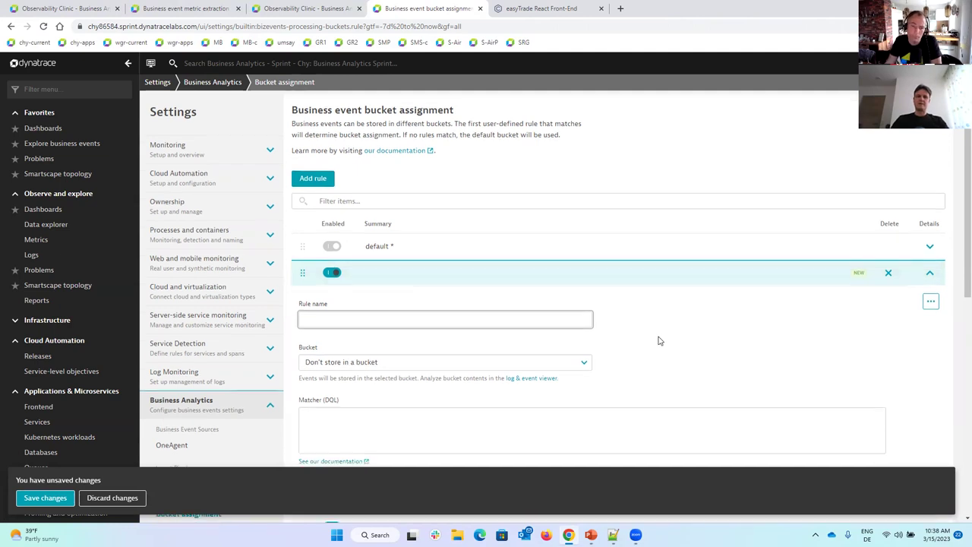
scroll(657, 342, "down", 2)
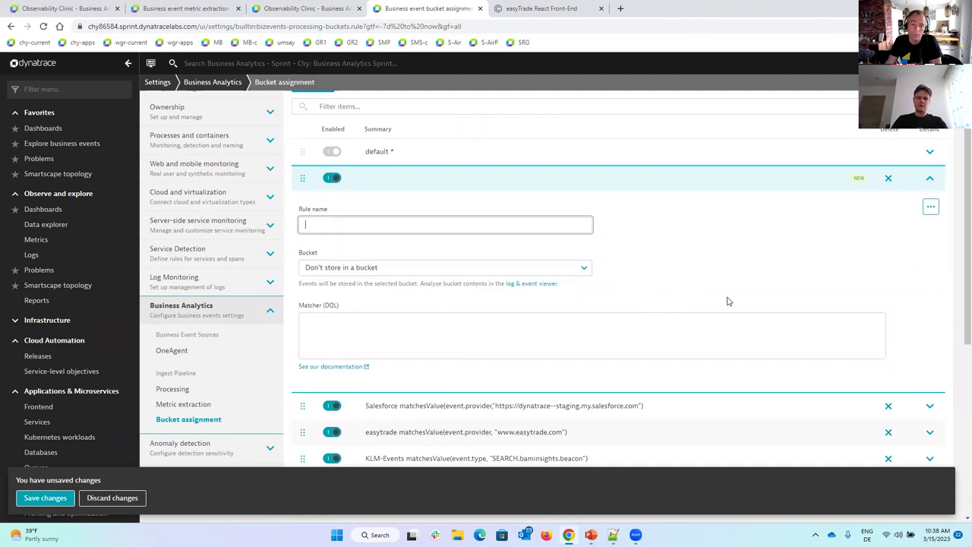
type("Came")
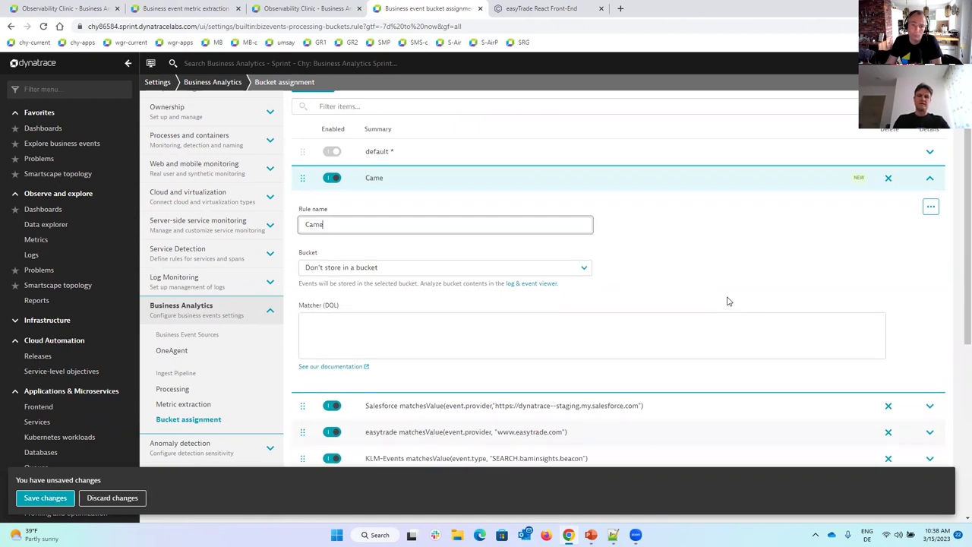
key("BackSpace")
key("BackSpace")
key("BackSpace")
key("BackSpace")
type("A")
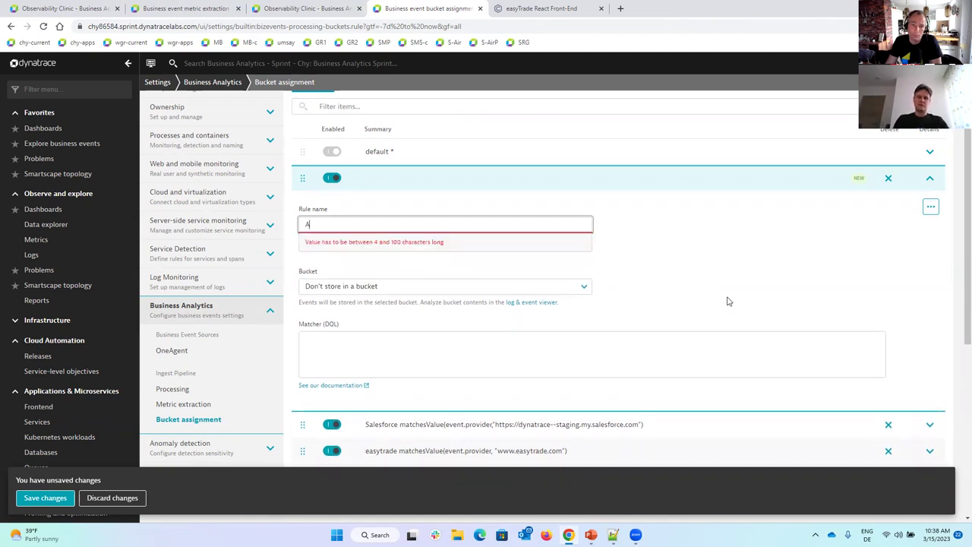
type("cme c")
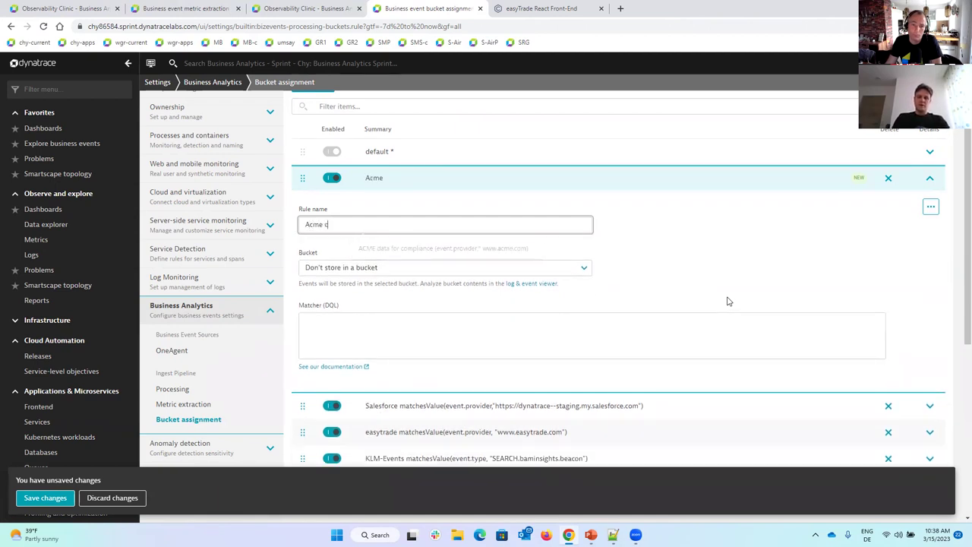
type("omplian")
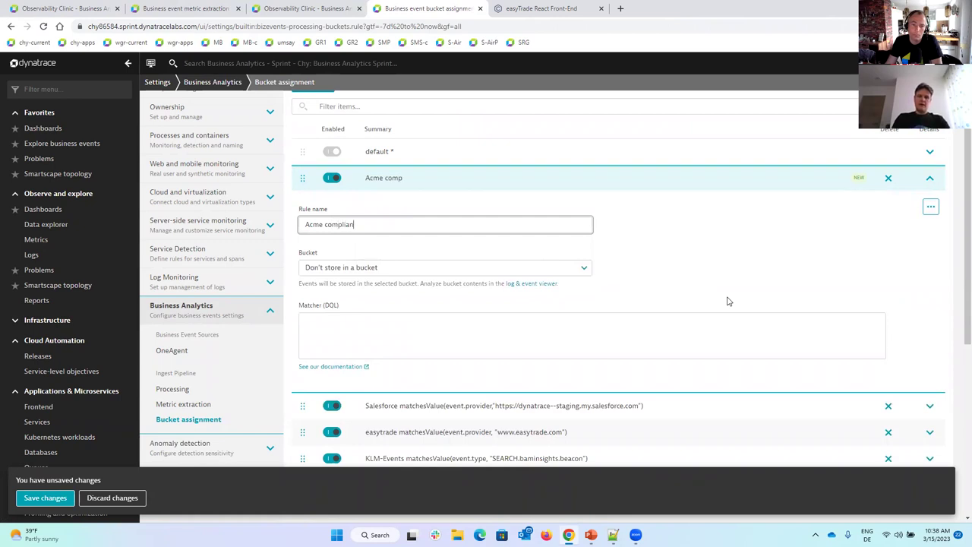
type("ce 3 years")
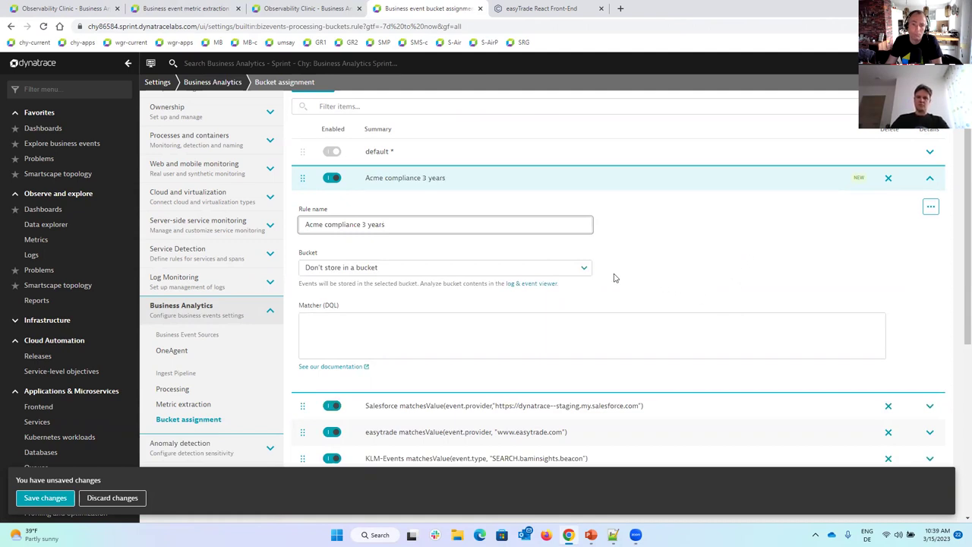
left_click(582, 269)
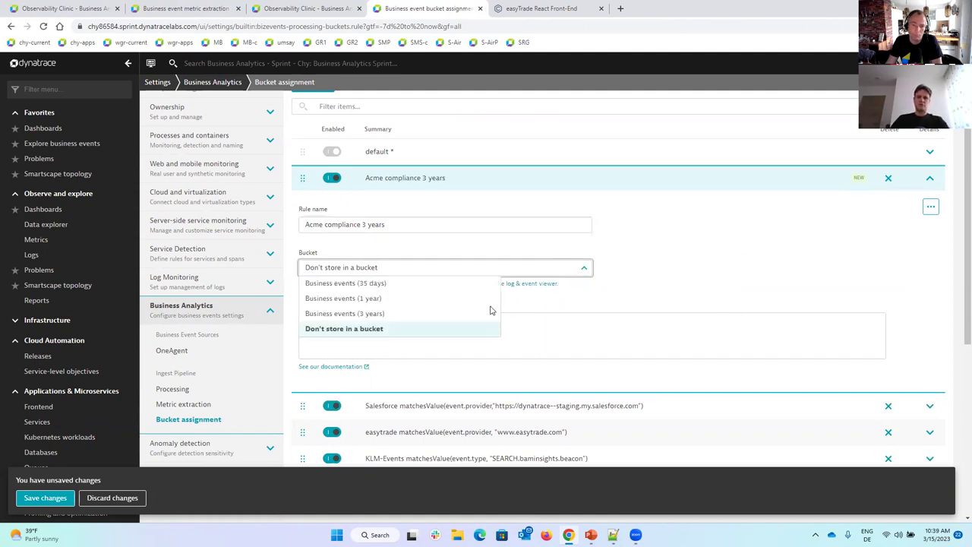
left_click(375, 314)
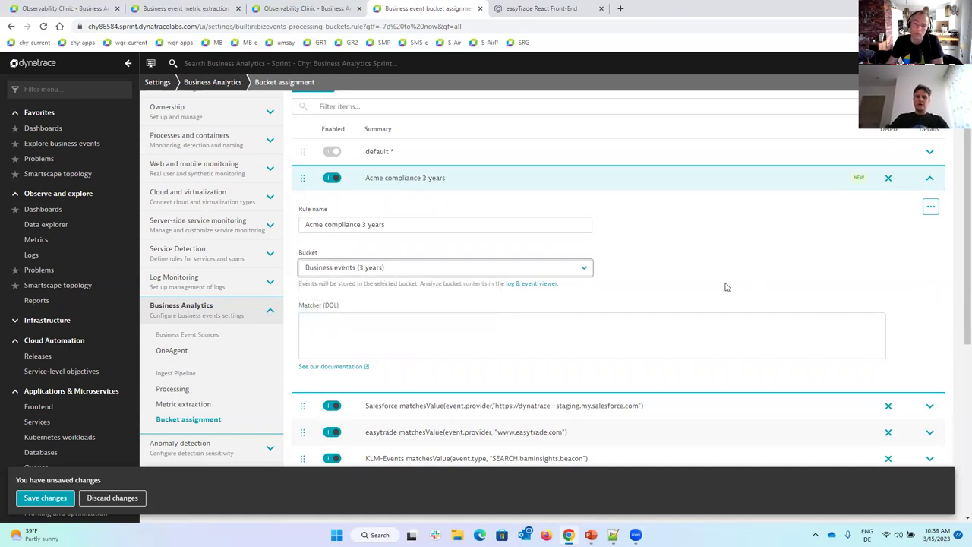
scroll(720, 282, "down", 1)
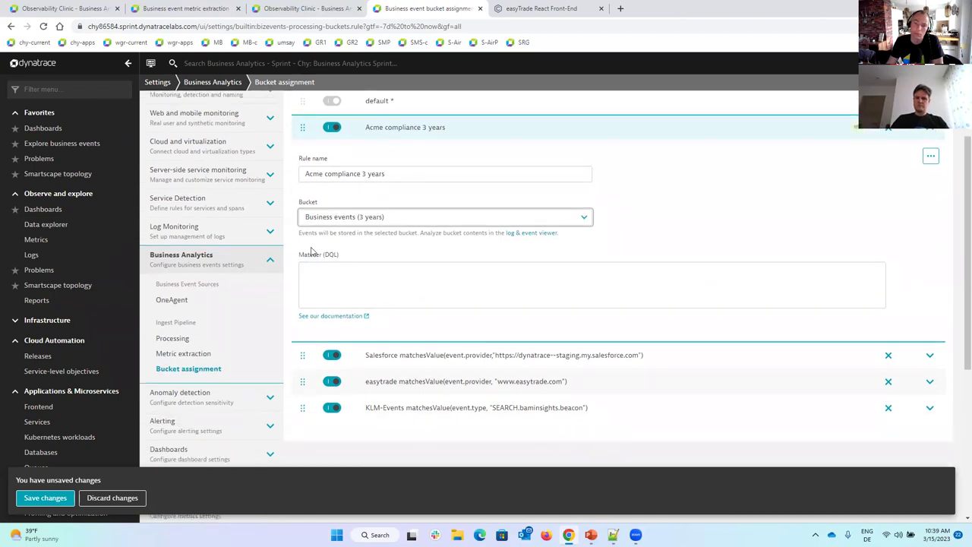
left_click(417, 279)
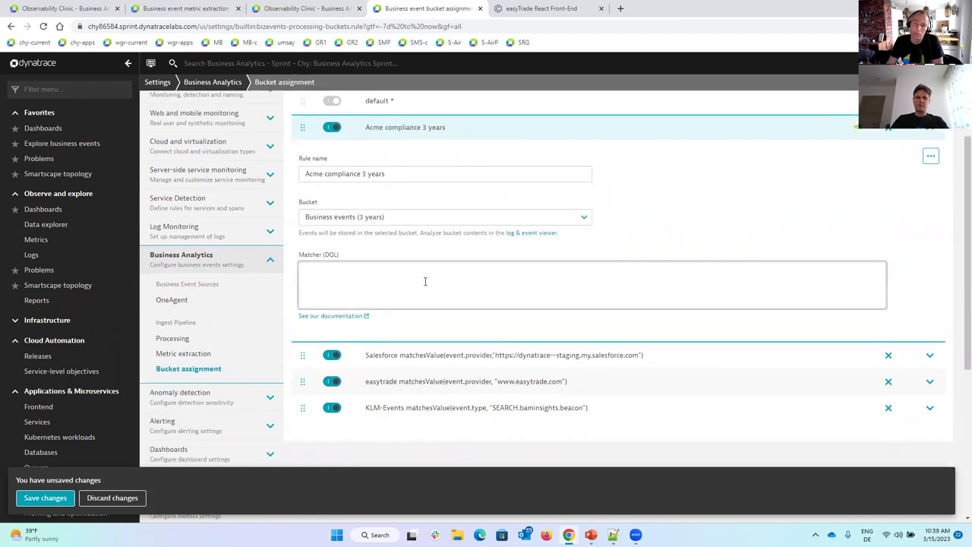
type("match")
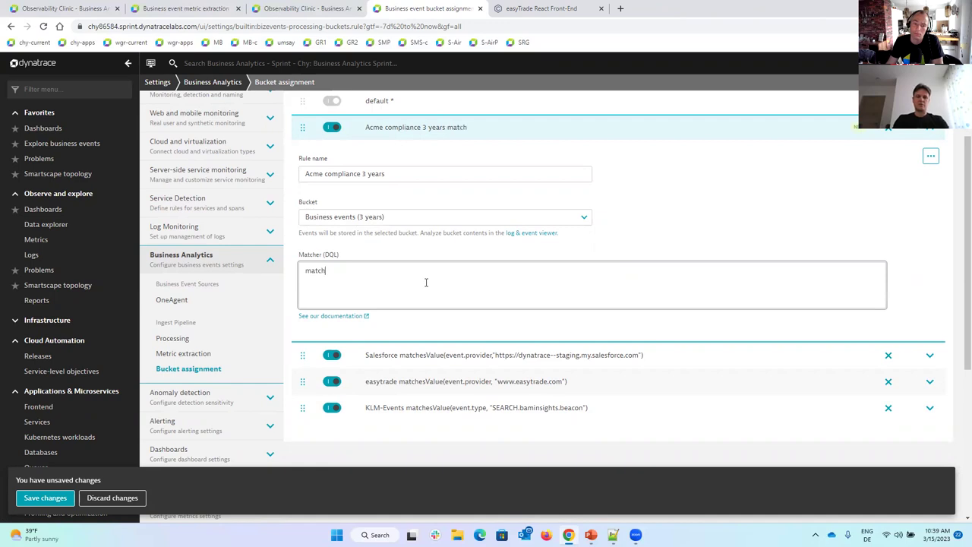
type("esVal")
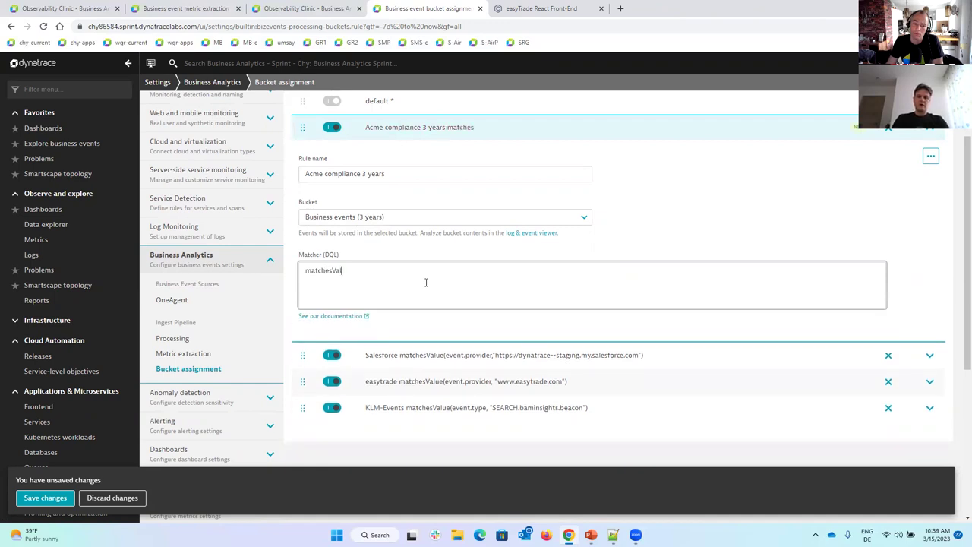
type("ue(")
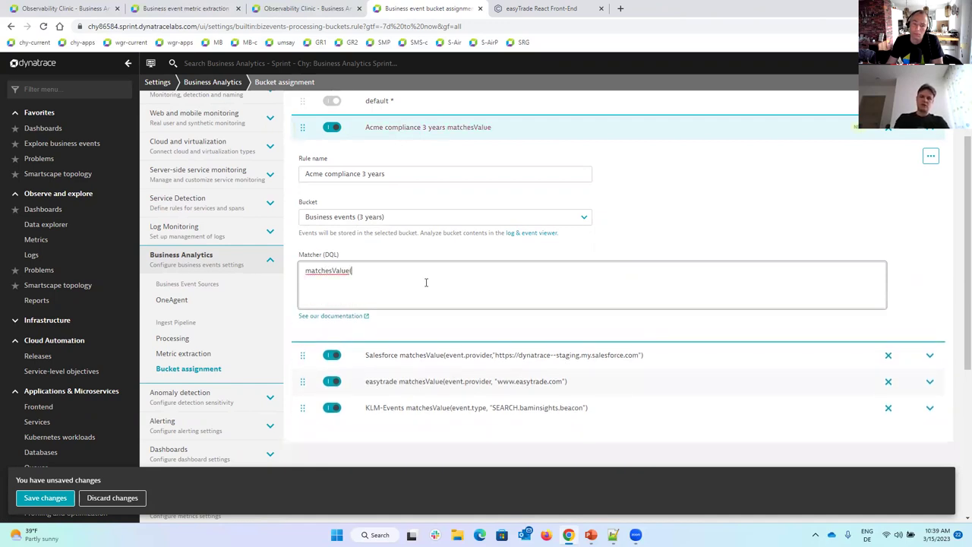
type("event.")
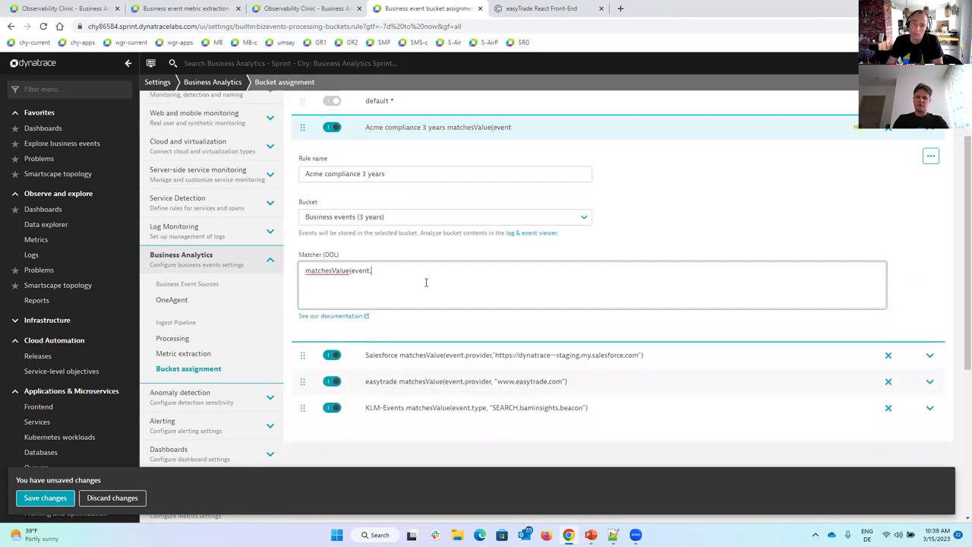
type("provider")
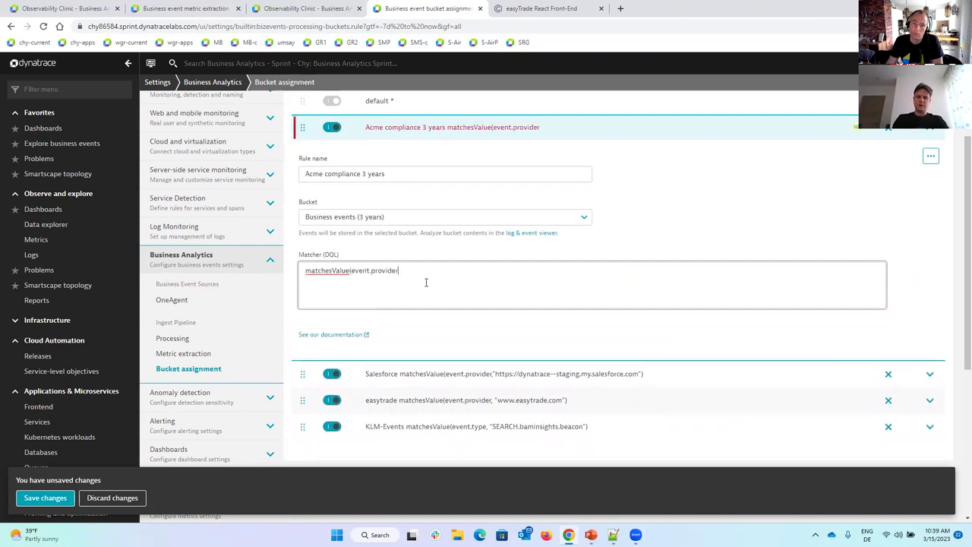
type(",\"")
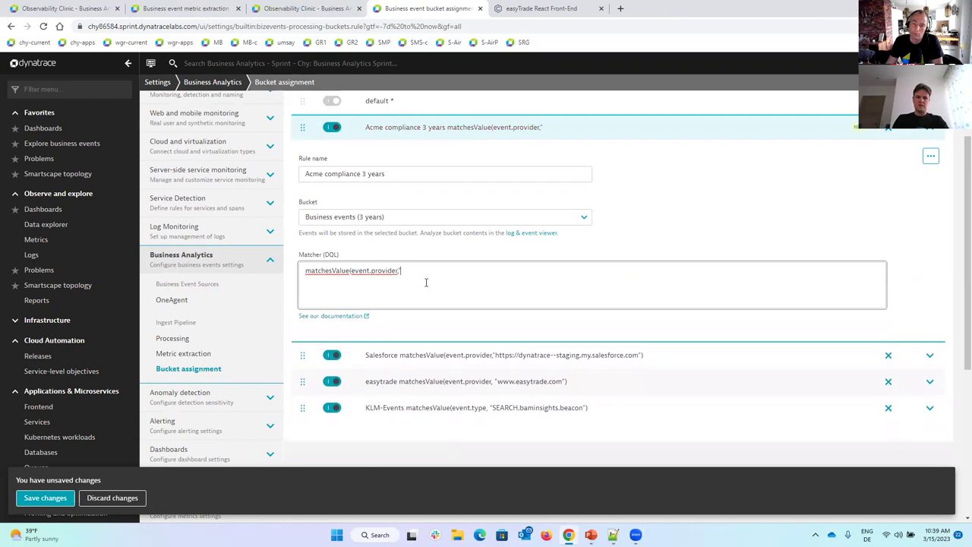
type("www.acme.com\"")
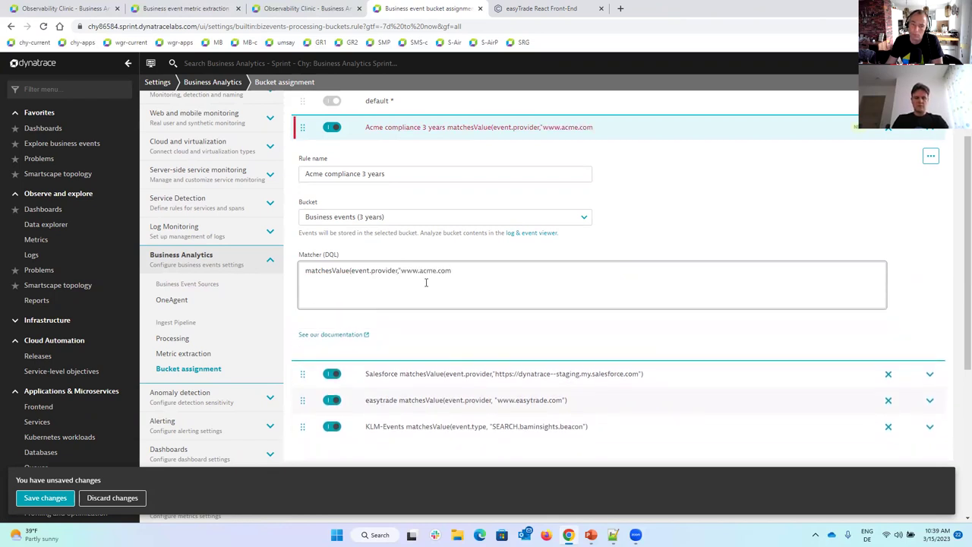
type(")")
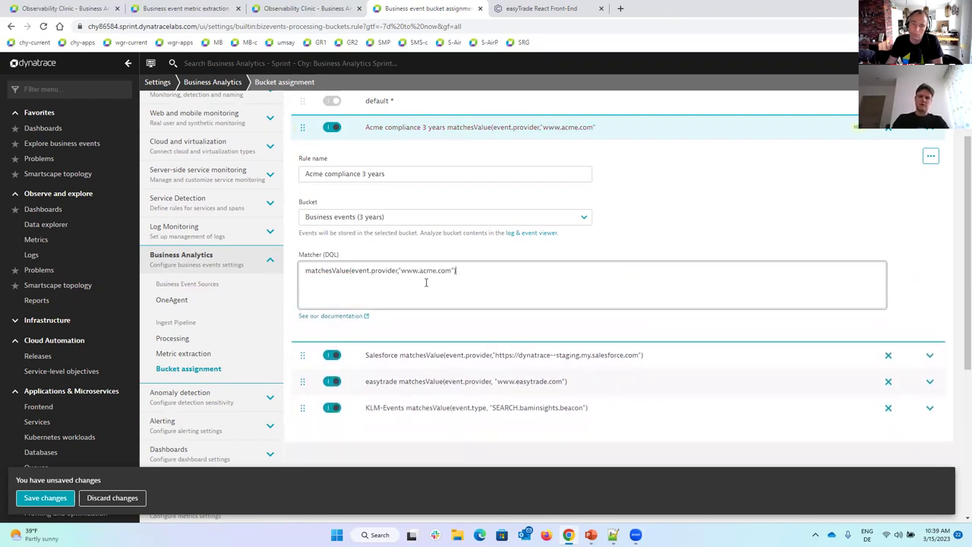
Save the bucket assignment changes and review the details of the Acme compliance 3 years rule.
scroll(444, 306, "down", 1)
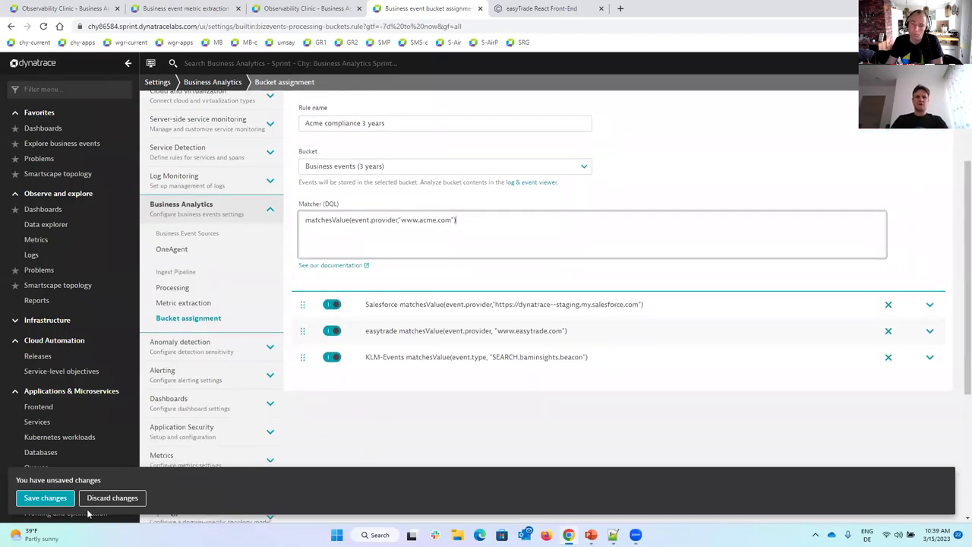
left_click(47, 504)
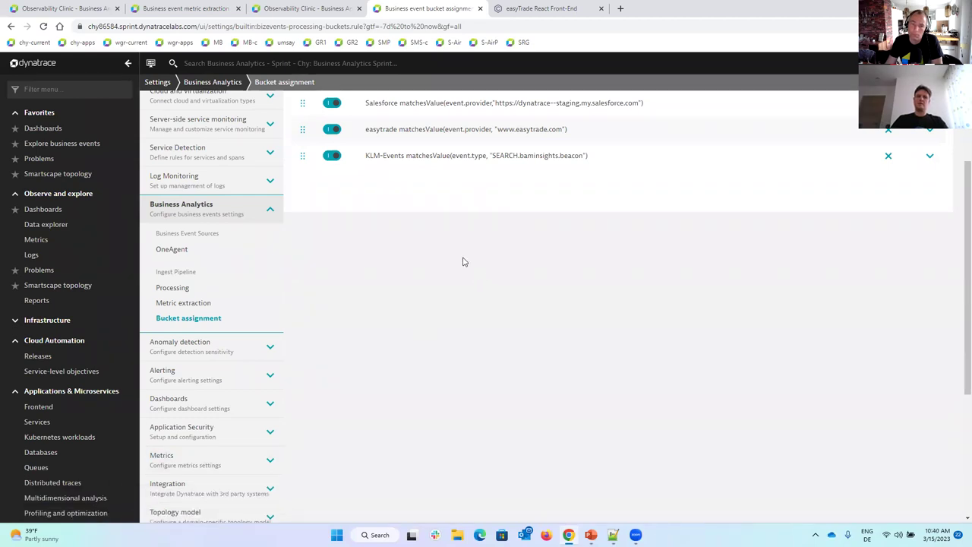
scroll(462, 260, "up", 2)
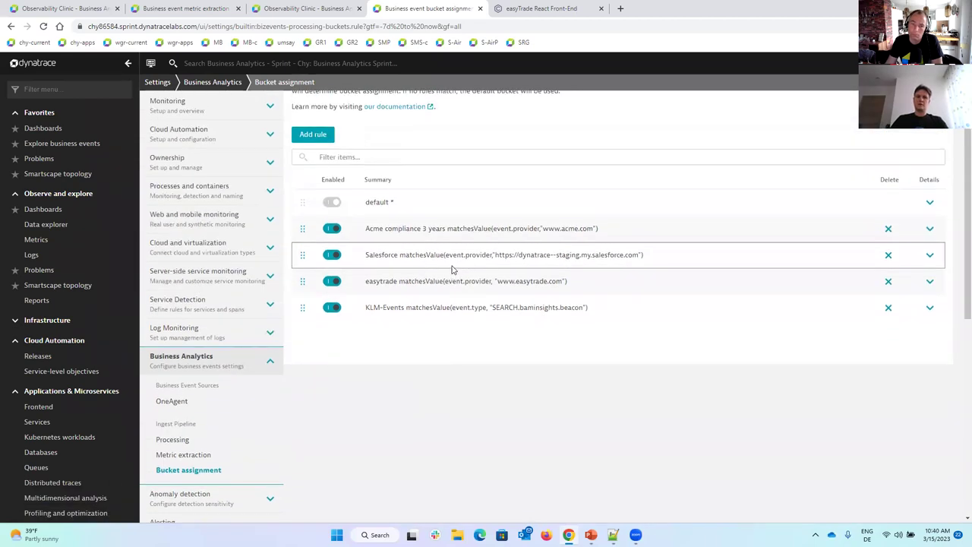
left_click(930, 228)
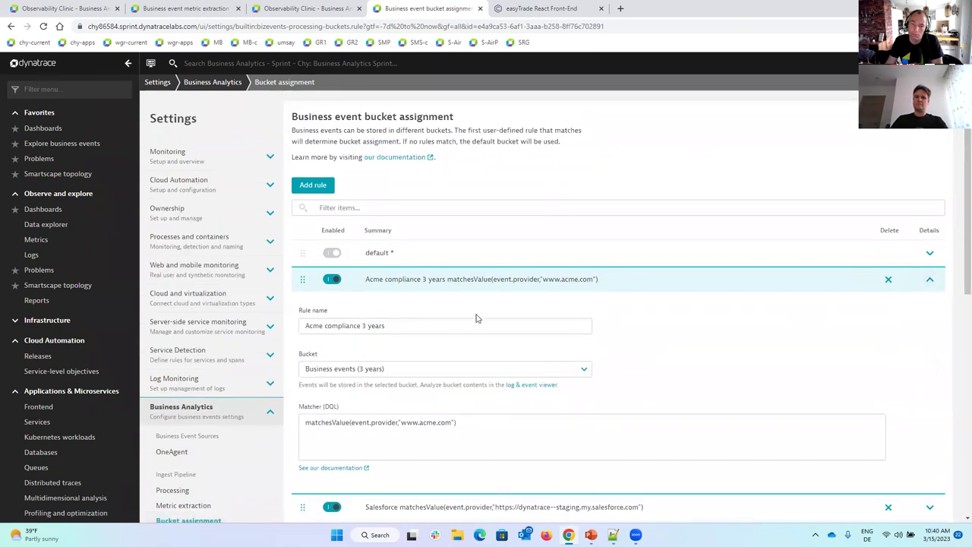
left_click(930, 280)
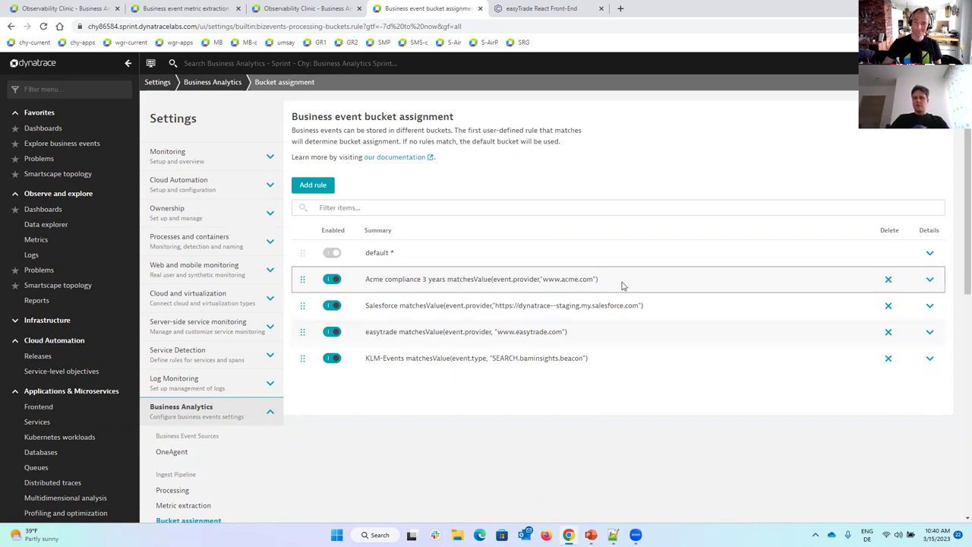
Switch to Notepad++ and copy the two-line query "fetch events | summarize by:dt.system.bucket, count()".
key("alt+Tab")
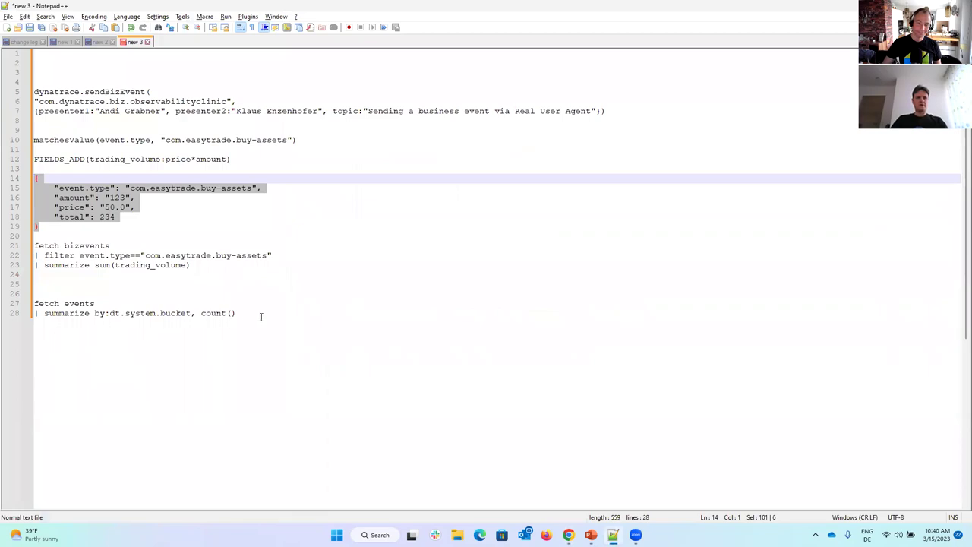
left_click(261, 317)
key("shift+Up")
key("shift+Home")
key("ctrl+c")
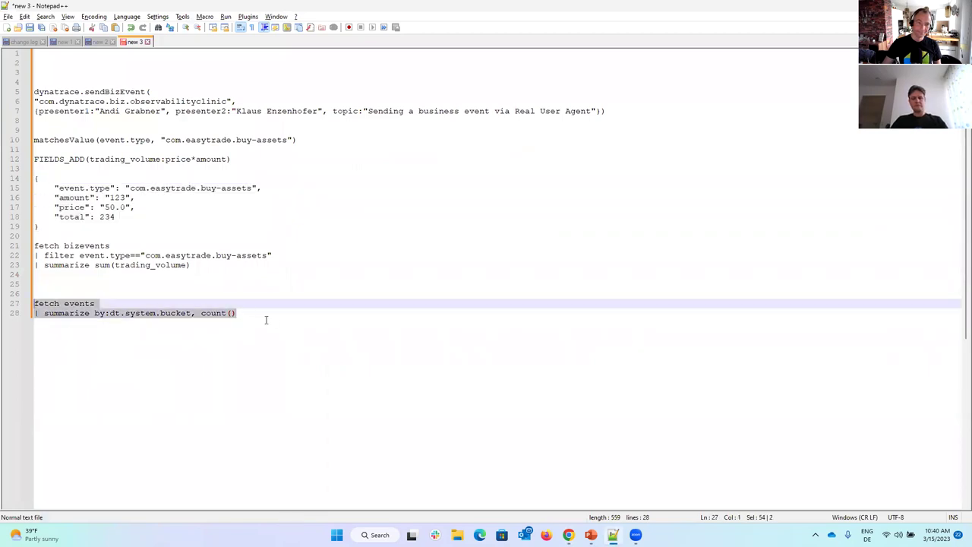
Return to Dynatrace, open the business events explorer, replace its query with the copied bucket count query and run it.
key("alt+Tab")
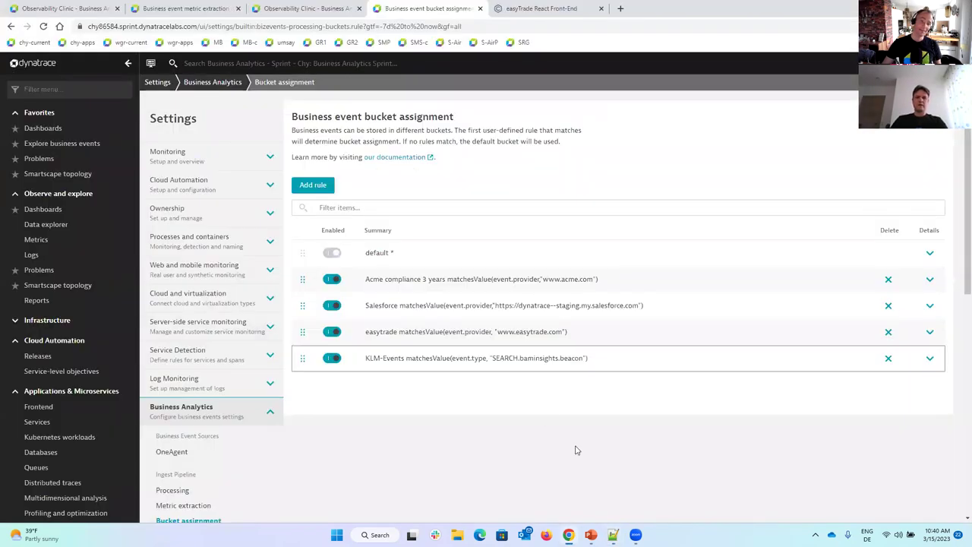
left_click(49, 149)
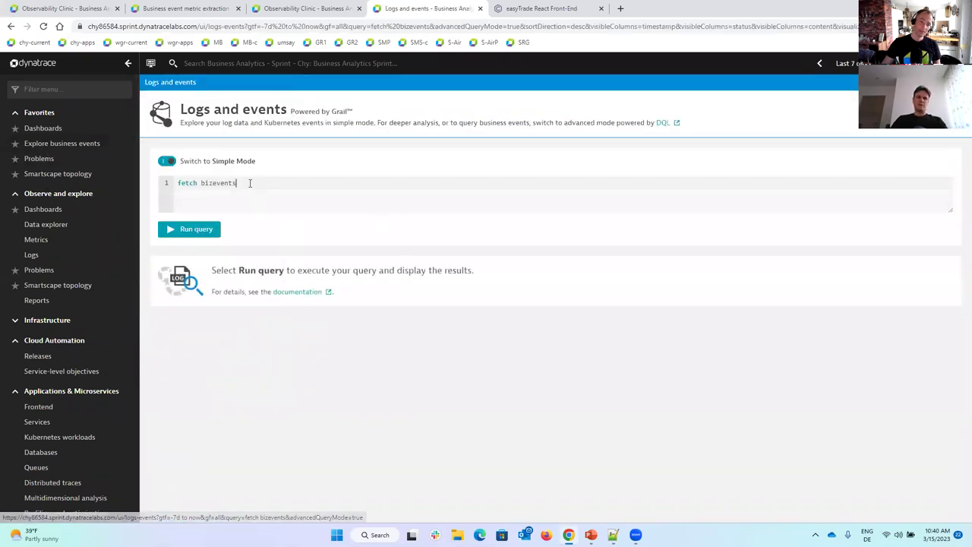
left_click_drag(249, 182, 133, 176)
key("ctrl+v")
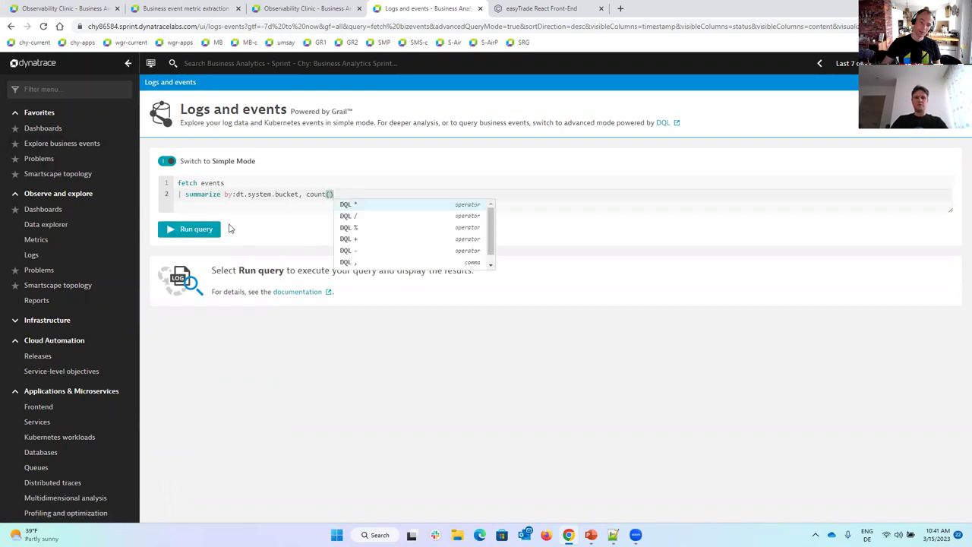
left_click(194, 230)
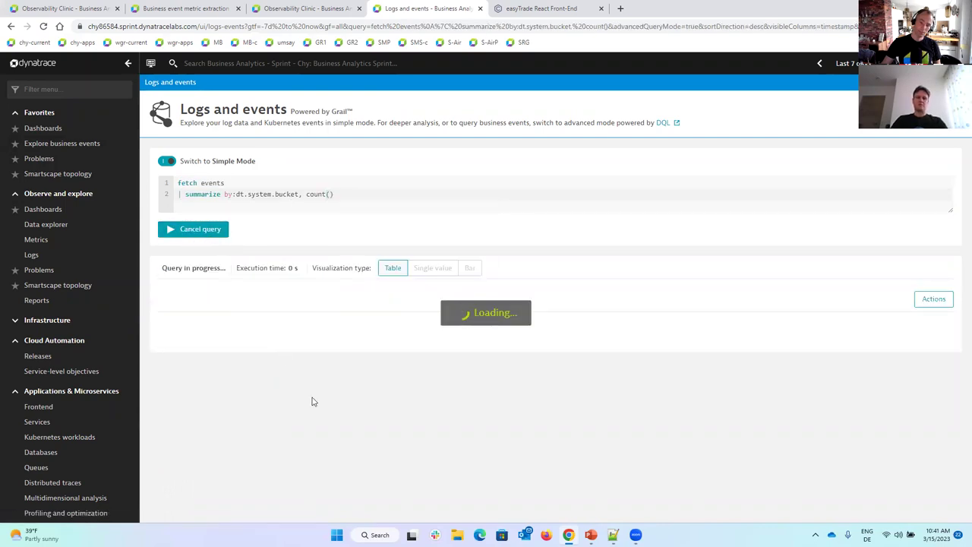
left_click(201, 183)
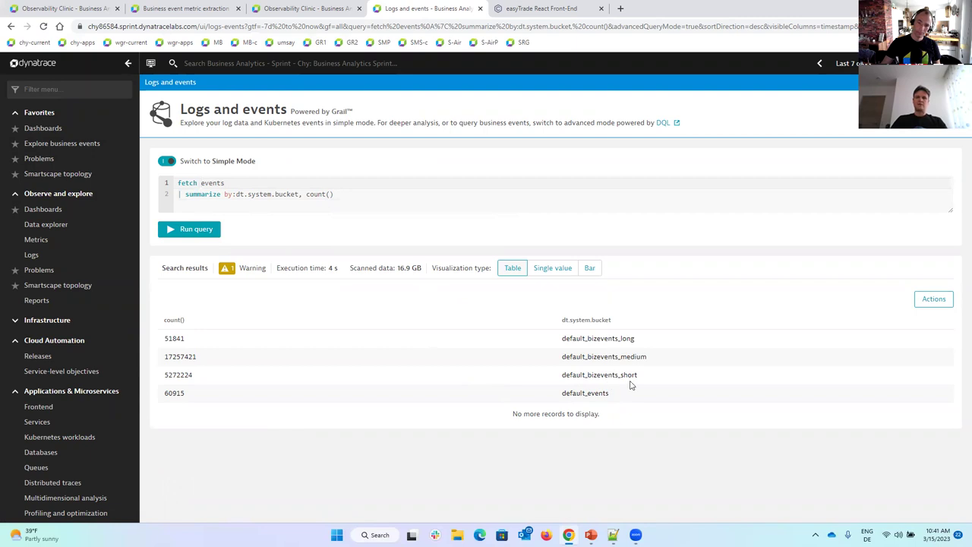
Replace the query's summarize clause with filter dt.system.bucket=="default_bizevents_long", using the bucket name from the results.
left_click_drag(638, 341, 560, 342)
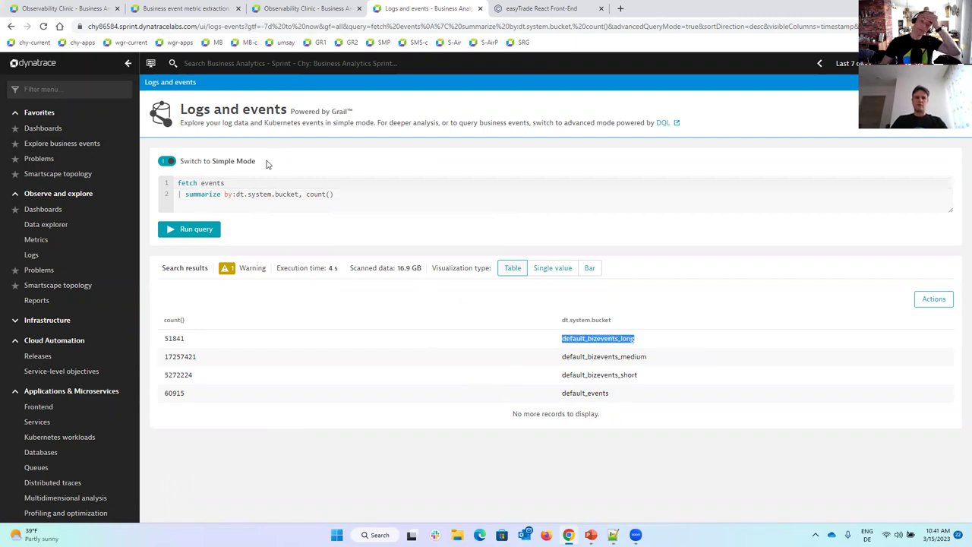
left_click(195, 195)
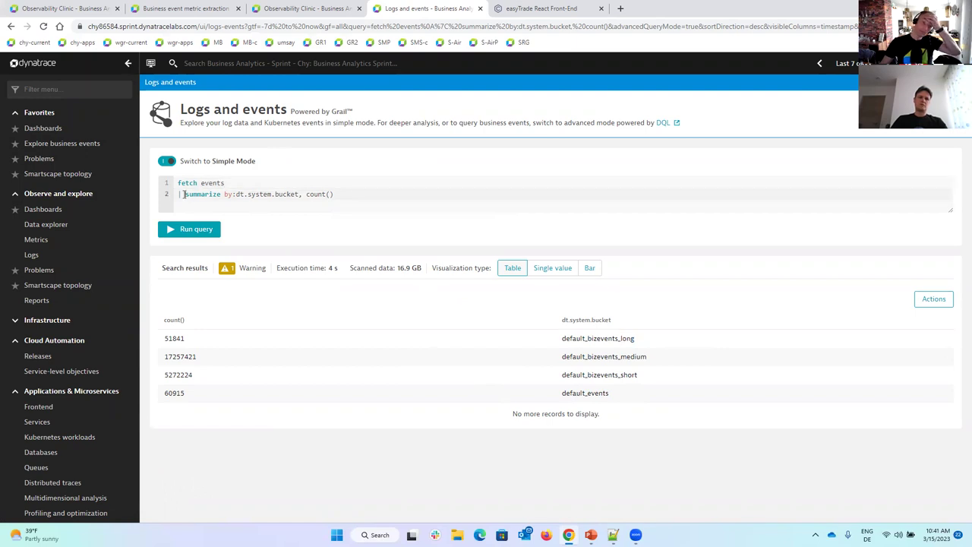
left_click(183, 194)
type("filt")
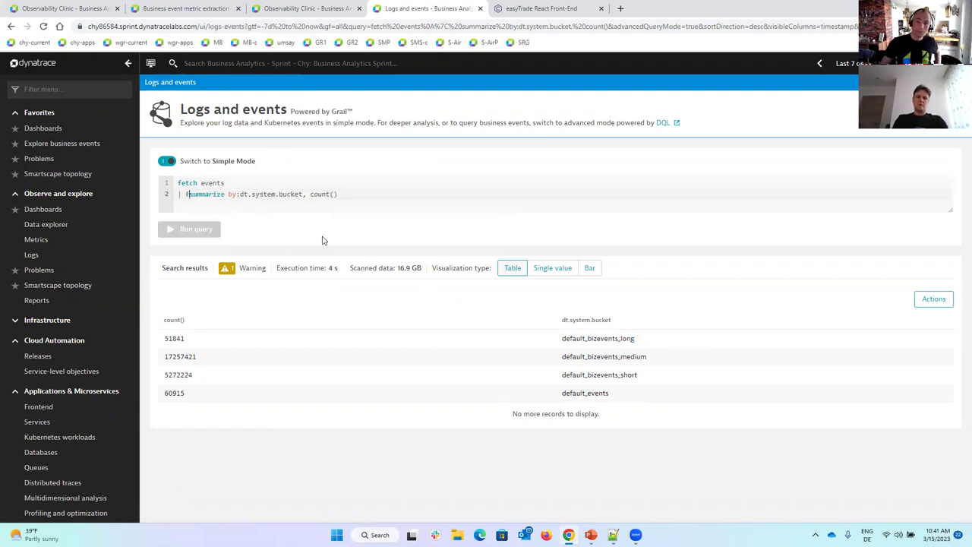
type("er ")
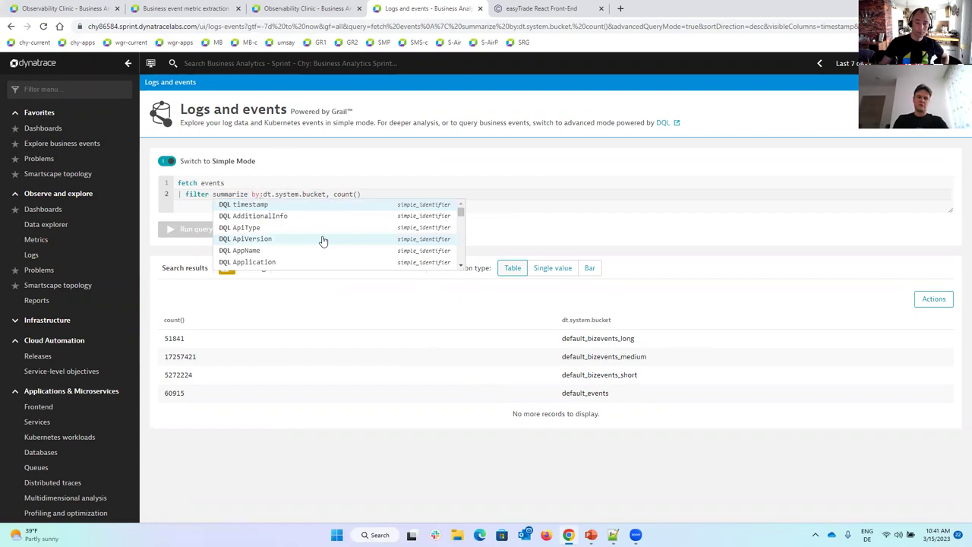
type("dt.")
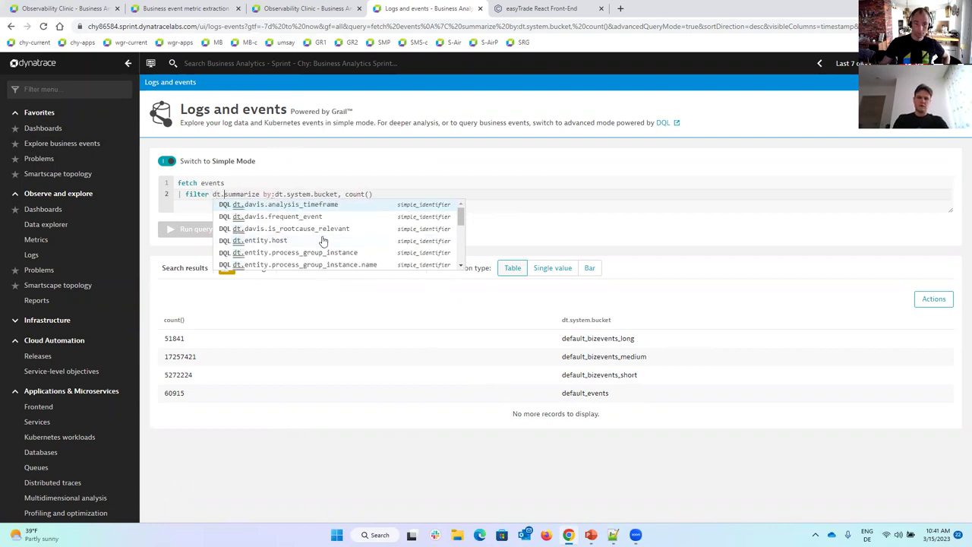
type("system")
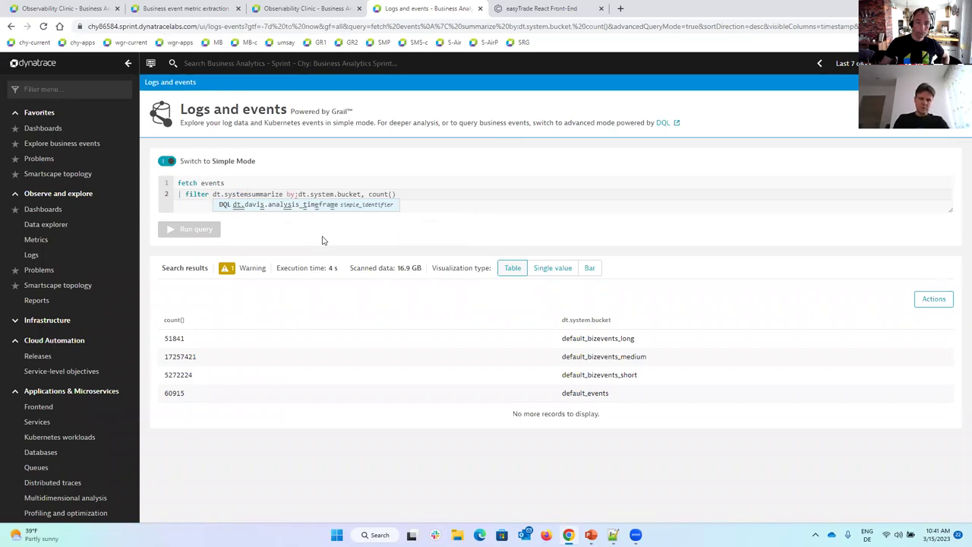
type(".bucket")
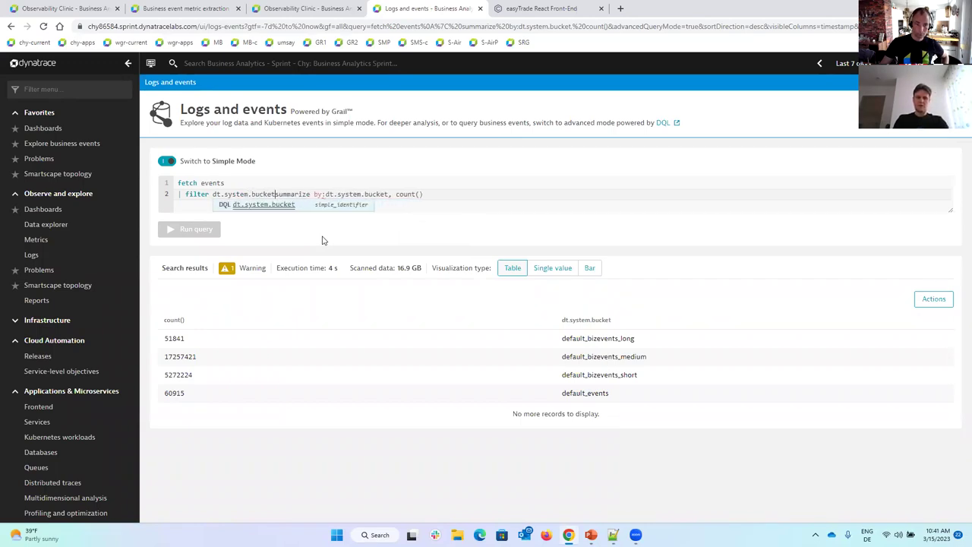
type("=\"\"")
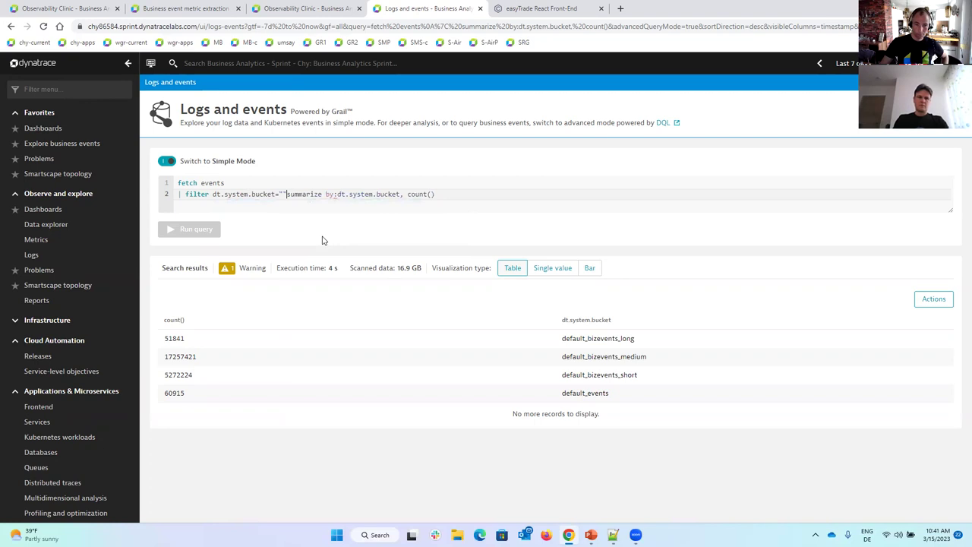
key("Return")
type("default_bizevents_long")
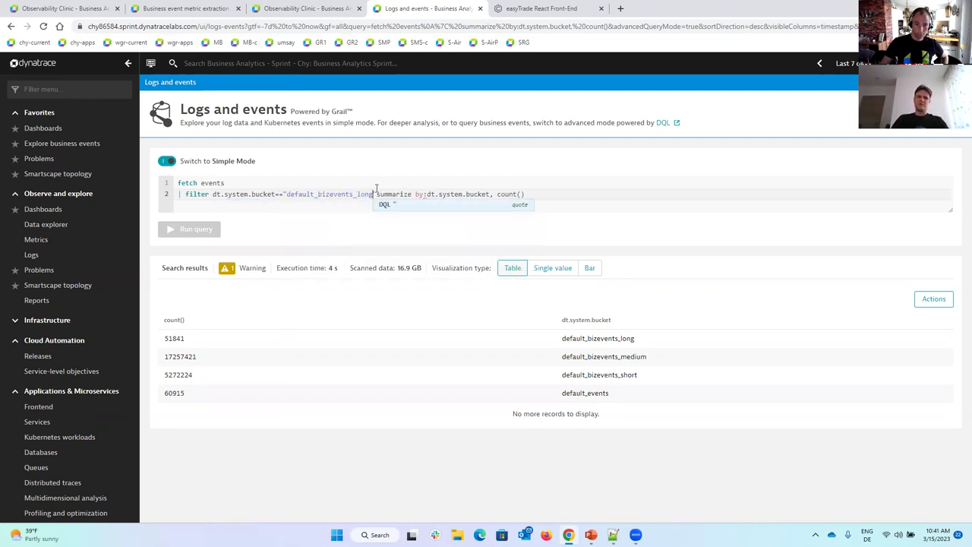
left_click_drag(376, 195, 704, 194)
key("BackSpace")
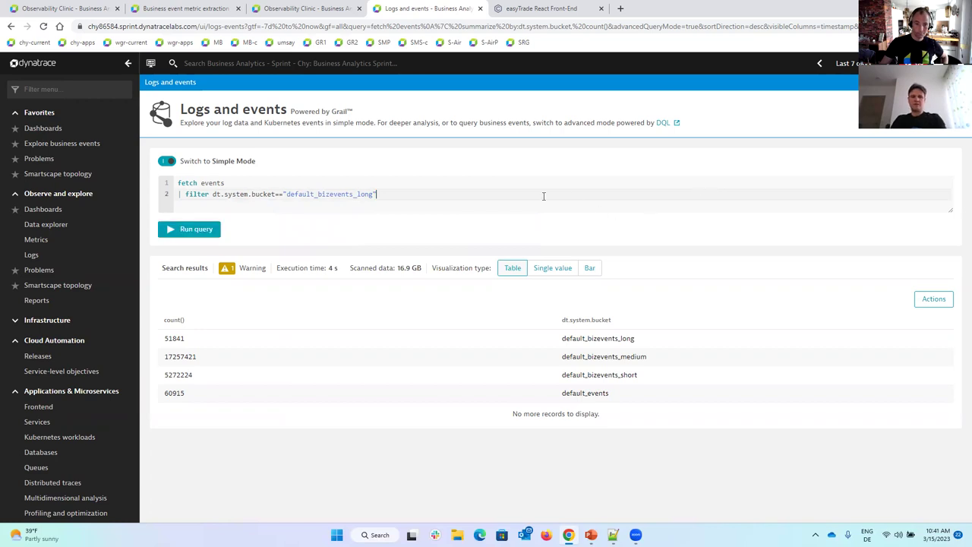
Run the filtered query and examine the attributes of the first business event listed.
left_click(199, 233)
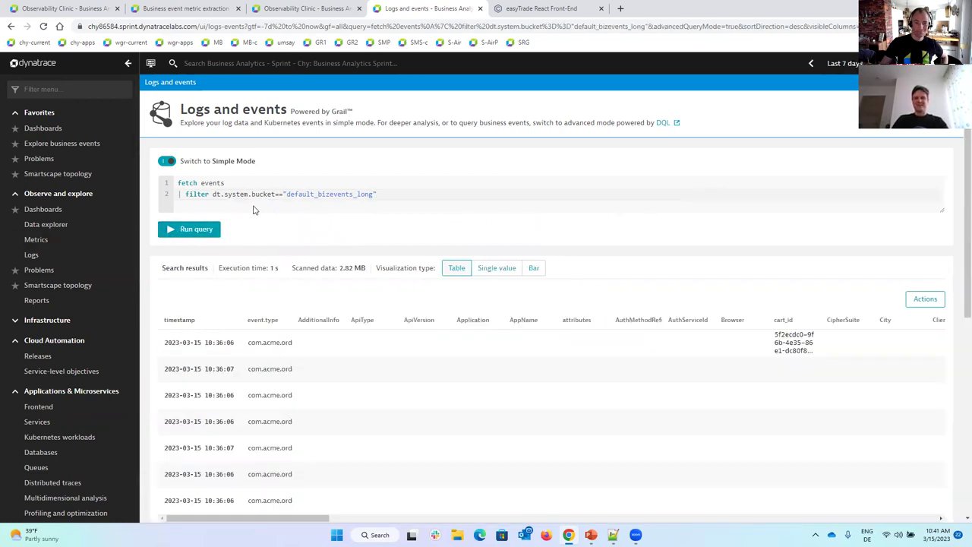
left_click(272, 344)
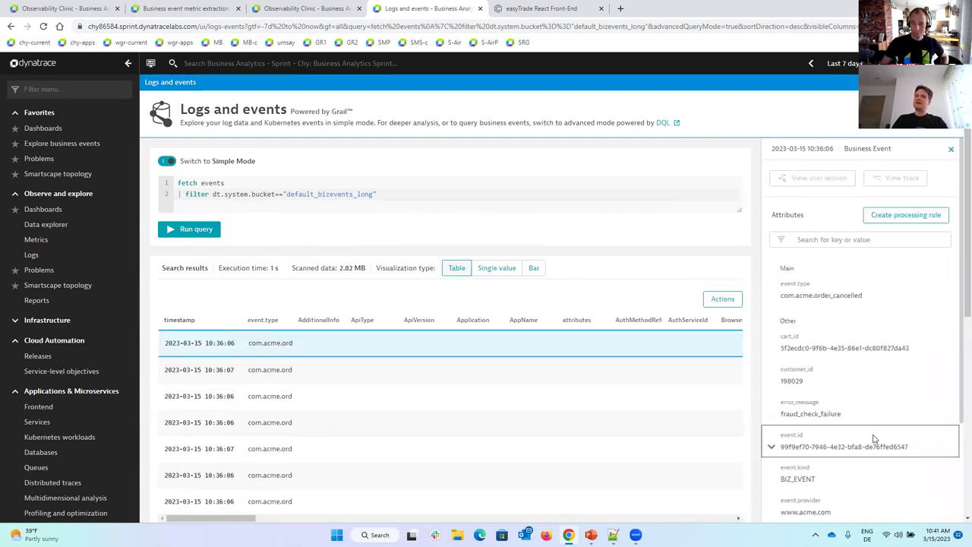
left_click(460, 195)
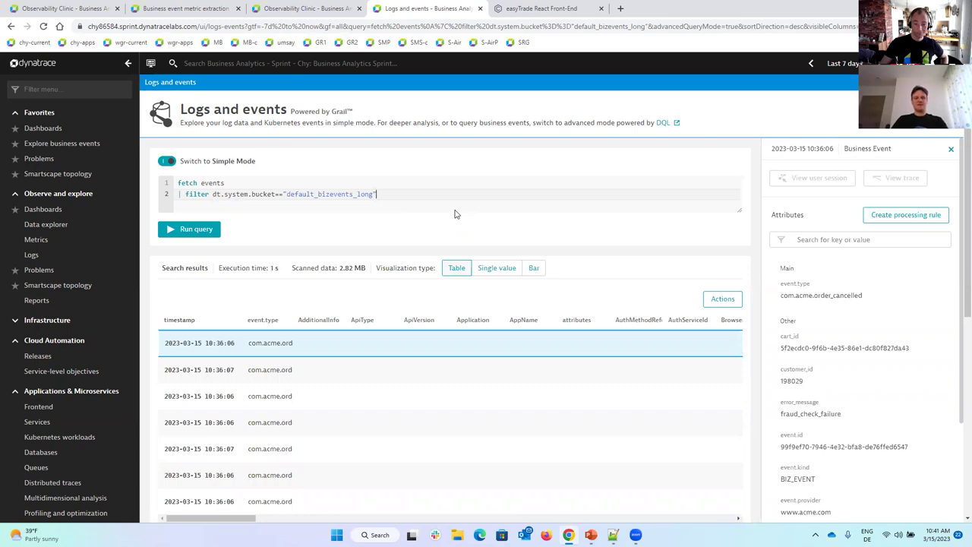
Switch to the PowerPoint slide show with the Demo slide.
key("alt+Tab")
key("alt+Tab")
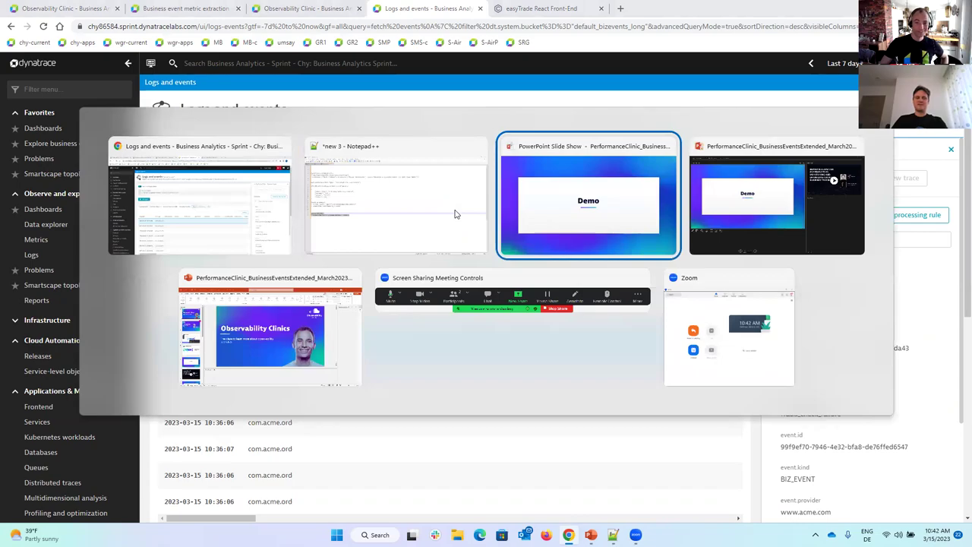